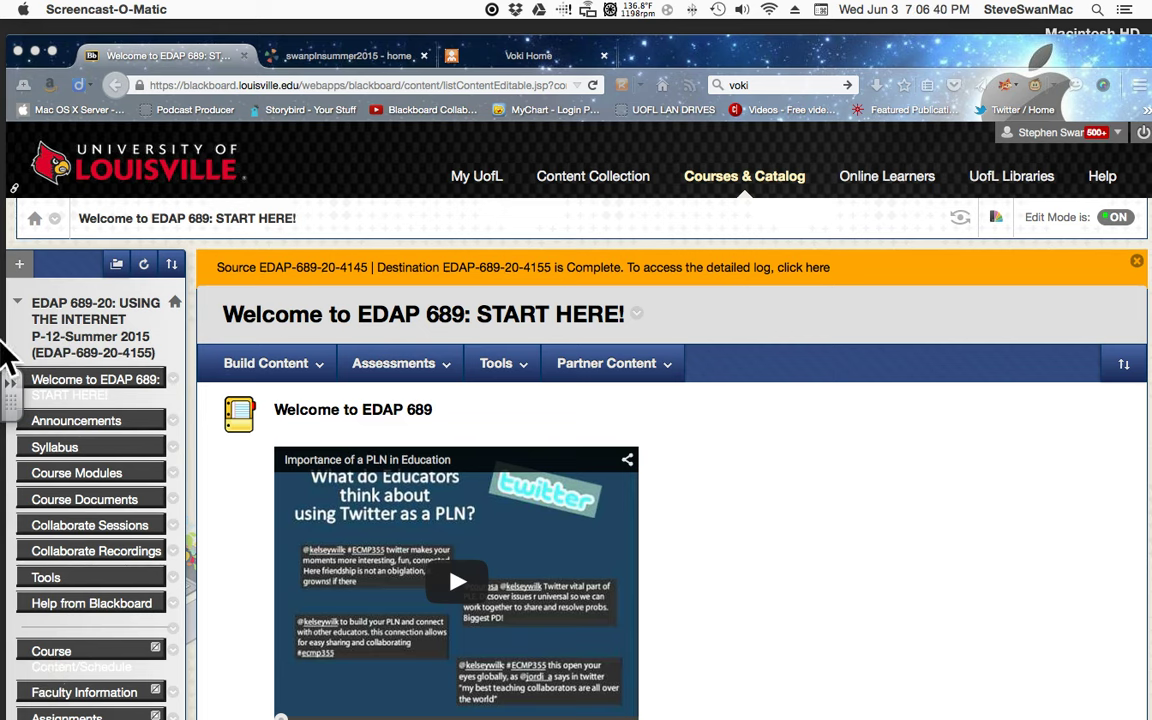
Switch to the Wikispaces tab showing the PLN journey welcome line and profile photo
left_click(325, 66)
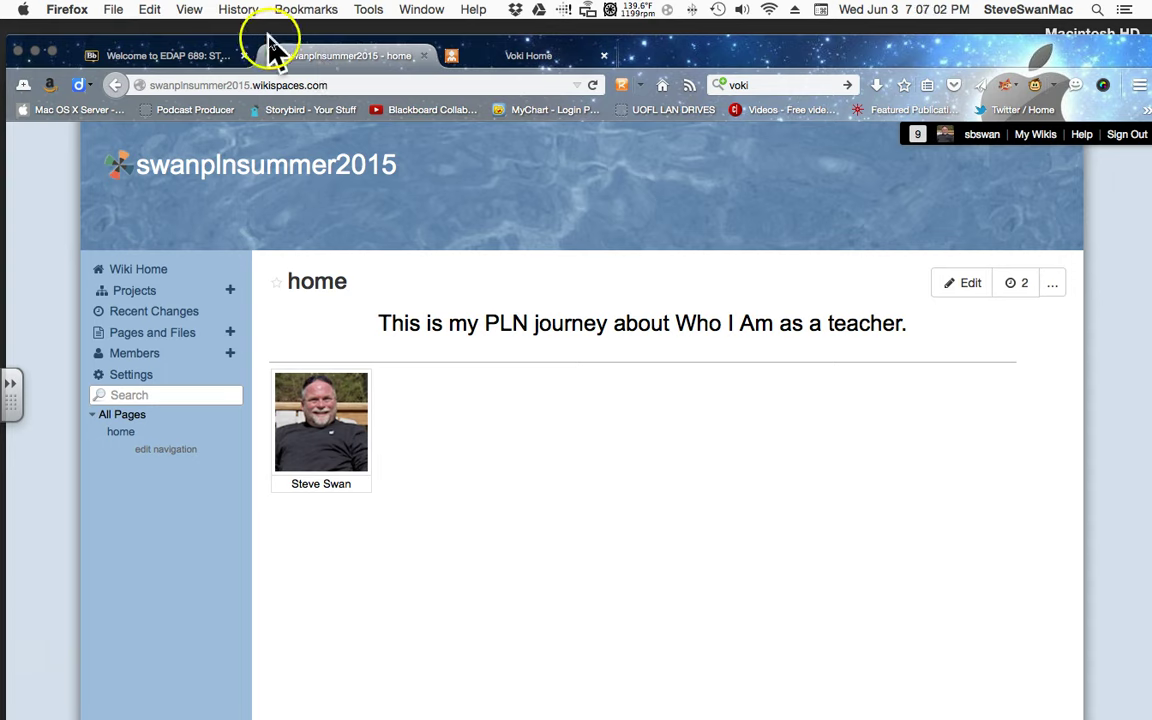
Return to the EDAP 689 Blackboard page and scroll to the Important Info on shared logins
left_click(200, 55)
left_click(606, 363)
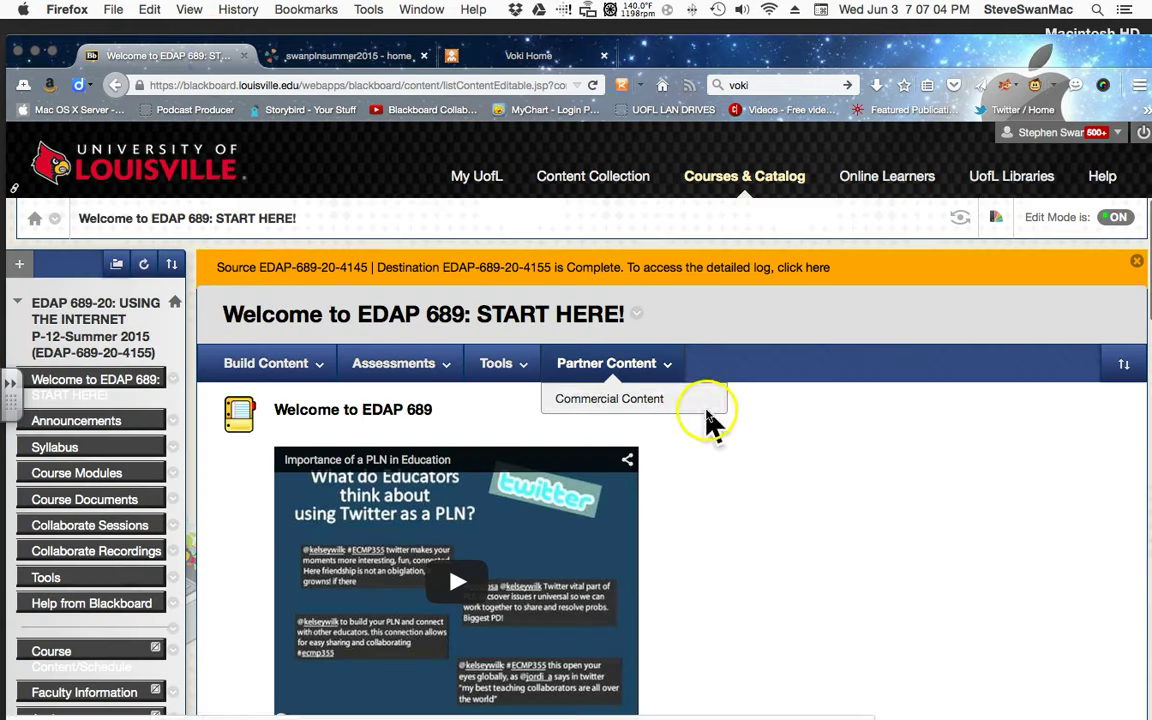
scroll(701, 408, "down", 2)
scroll(701, 408, "down", 4)
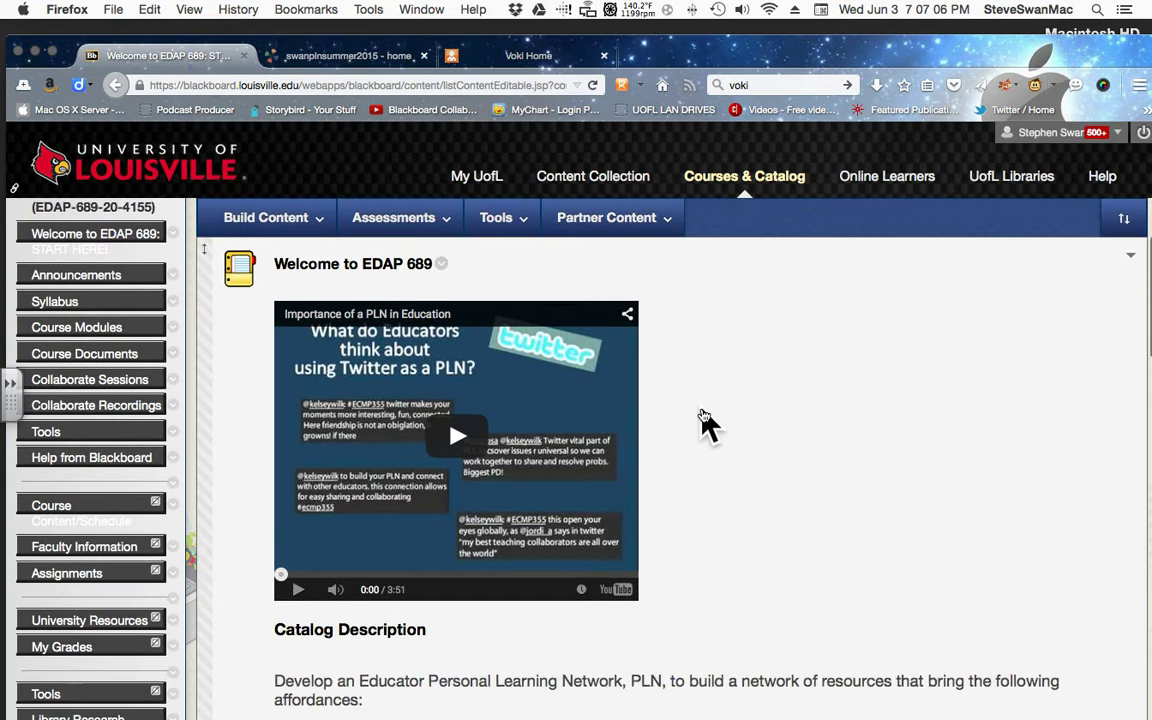
scroll(705, 425, "down", 10)
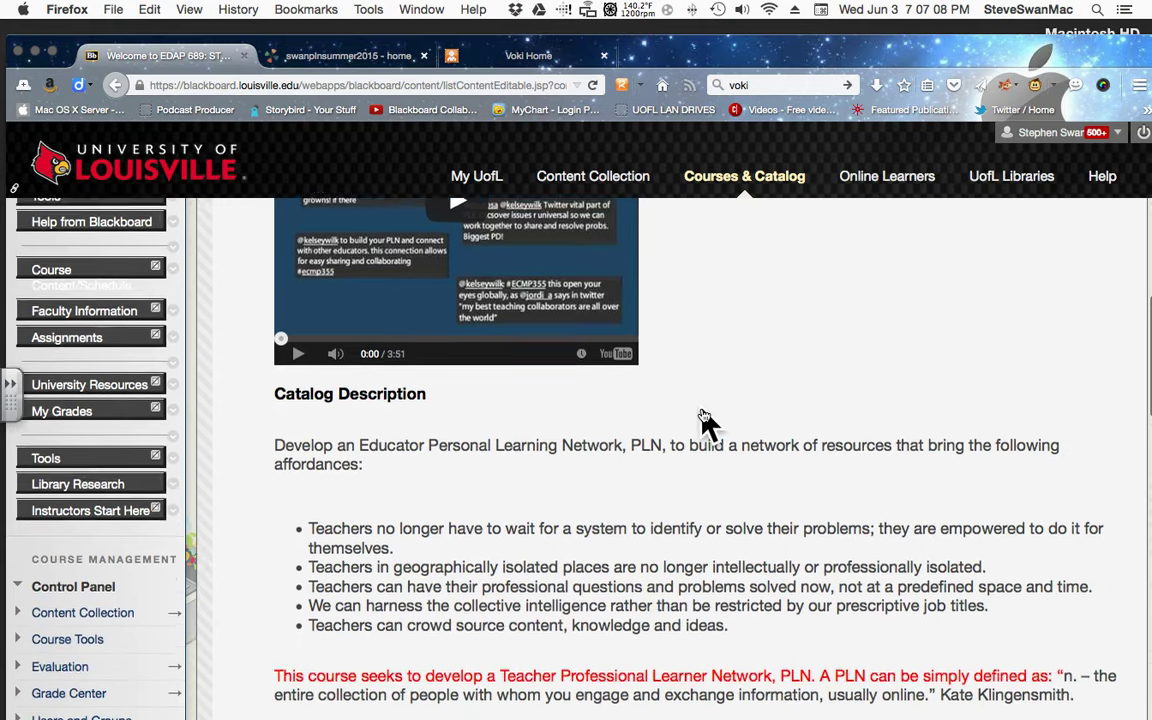
scroll(705, 425, "down", 7)
scroll(705, 425, "down", 5)
scroll(705, 425, "down", 2)
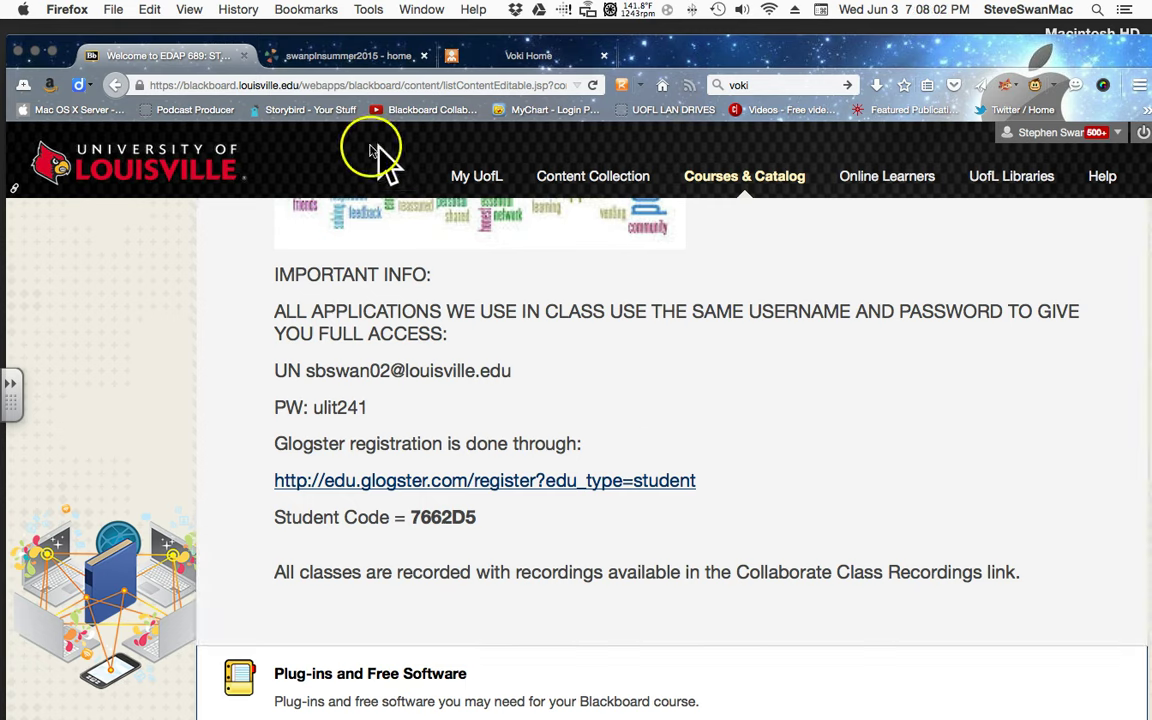
On the Voki home page, submit the account e-mail and password in the login form
left_click(537, 63)
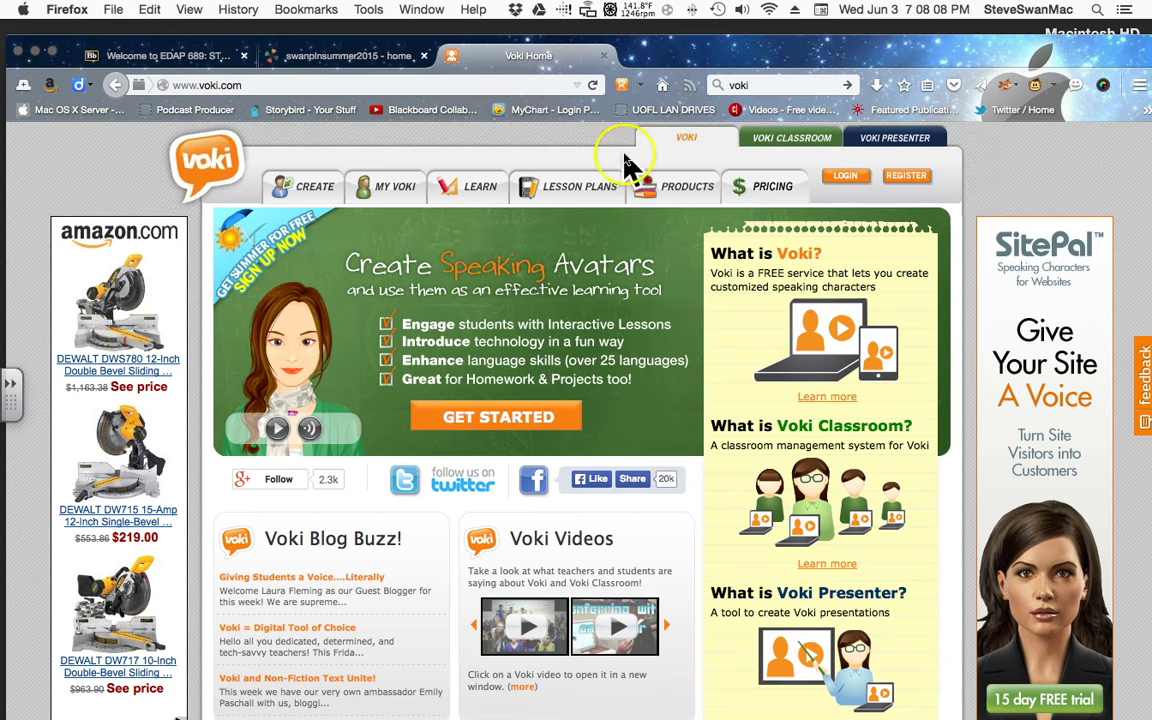
left_click(845, 176)
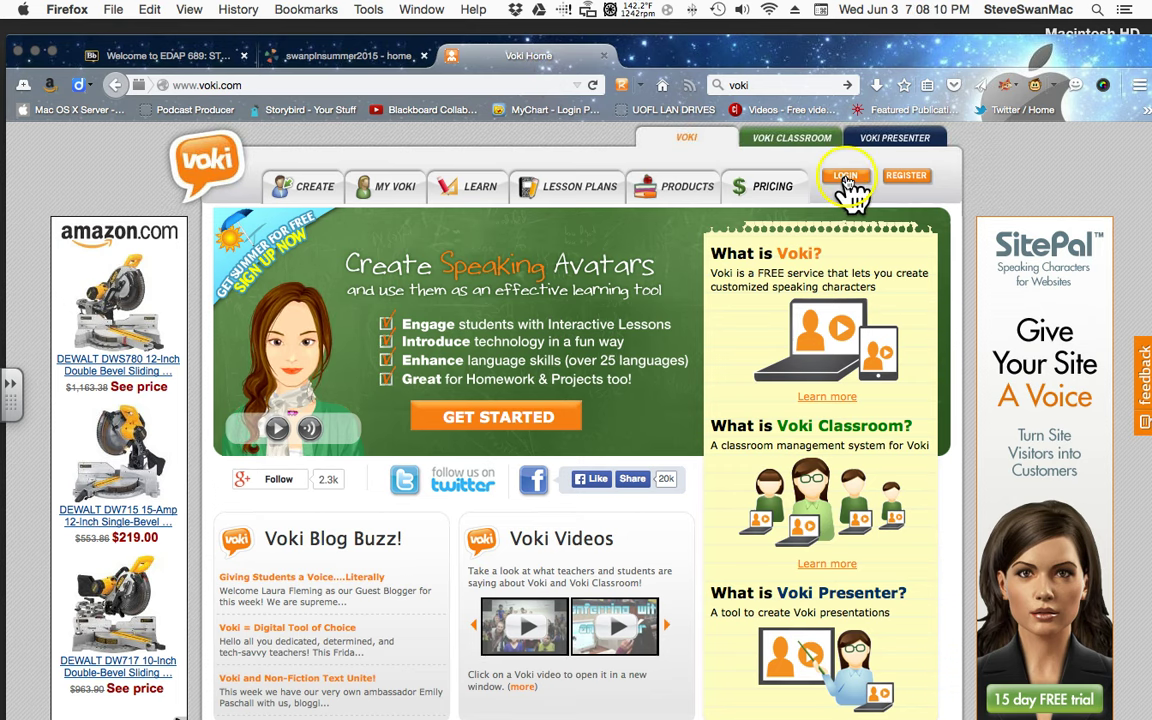
left_click(846, 182)
left_click(506, 396)
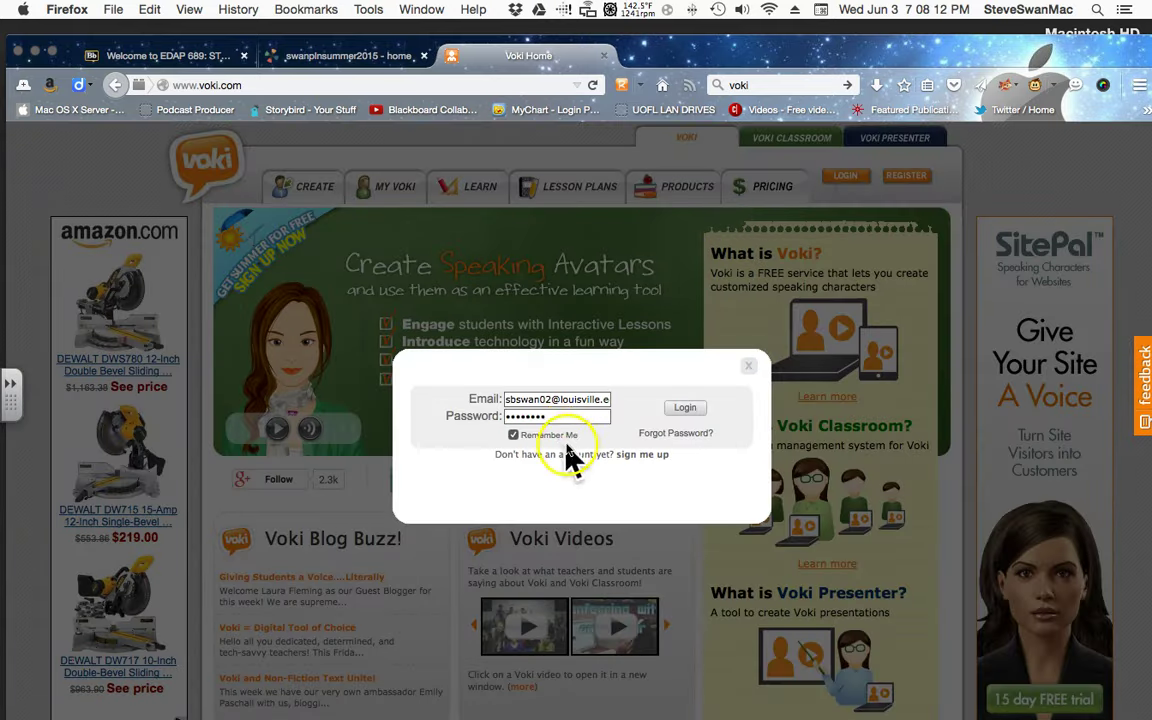
left_click(455, 372)
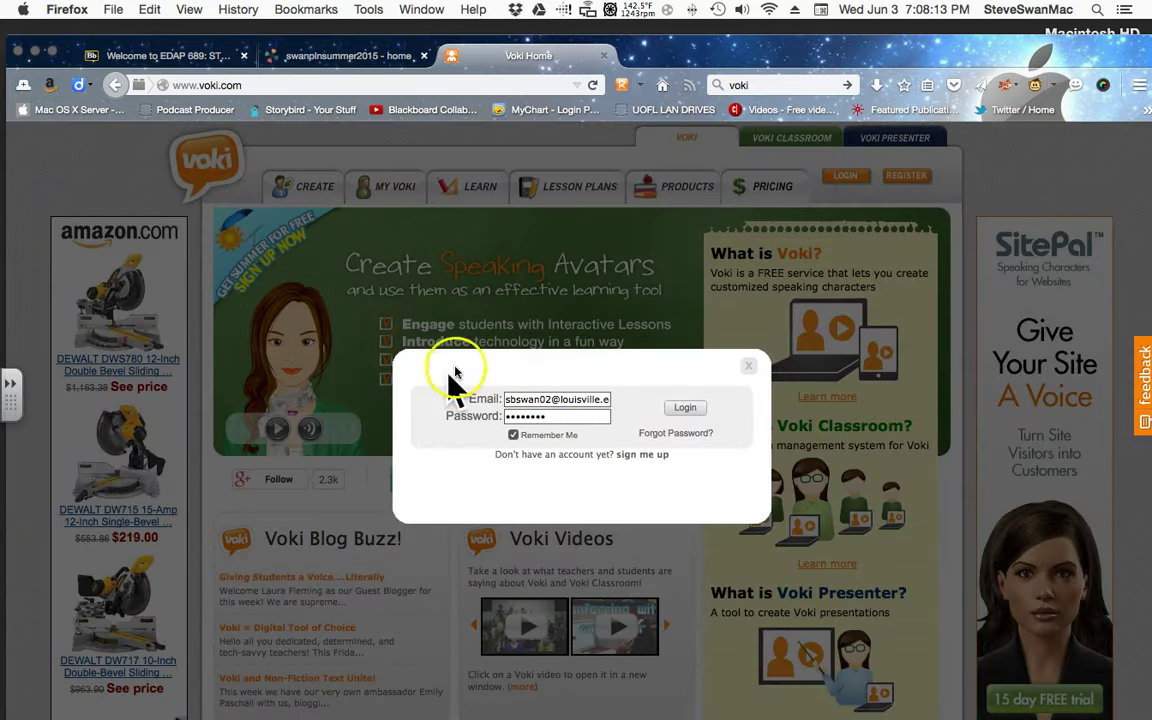
left_click(684, 409)
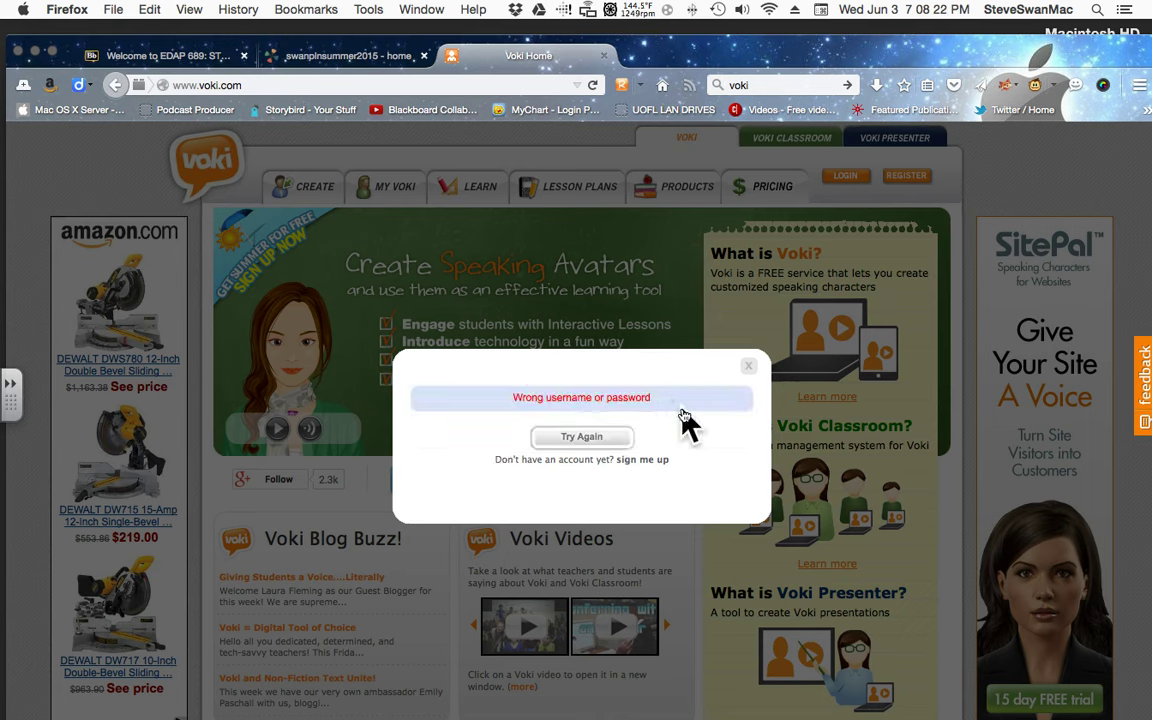
After the login error, re-enter the account password and sign in to My Voki
left_click(581, 437)
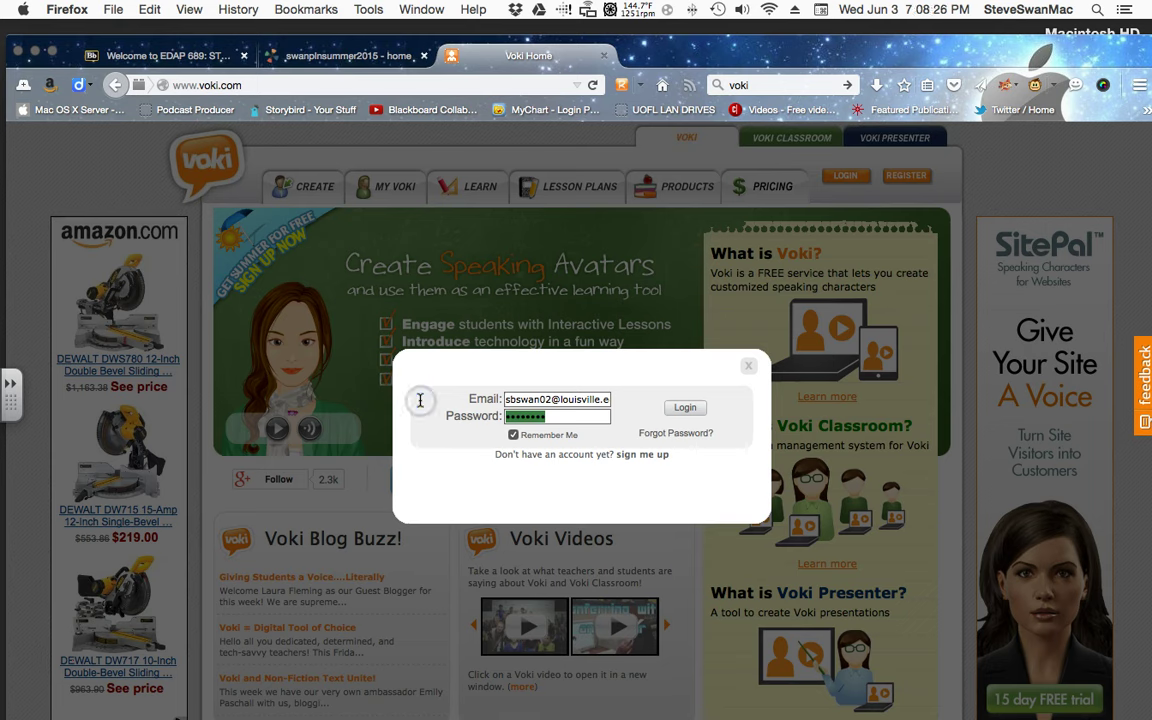
key("BackSpace")
key("BackSpace")
key("BackSpace")
key("BackSpace")
key("BackSpace")
key("BackSpace")
key("BackSpace")
key("BackSpace")
type("****")
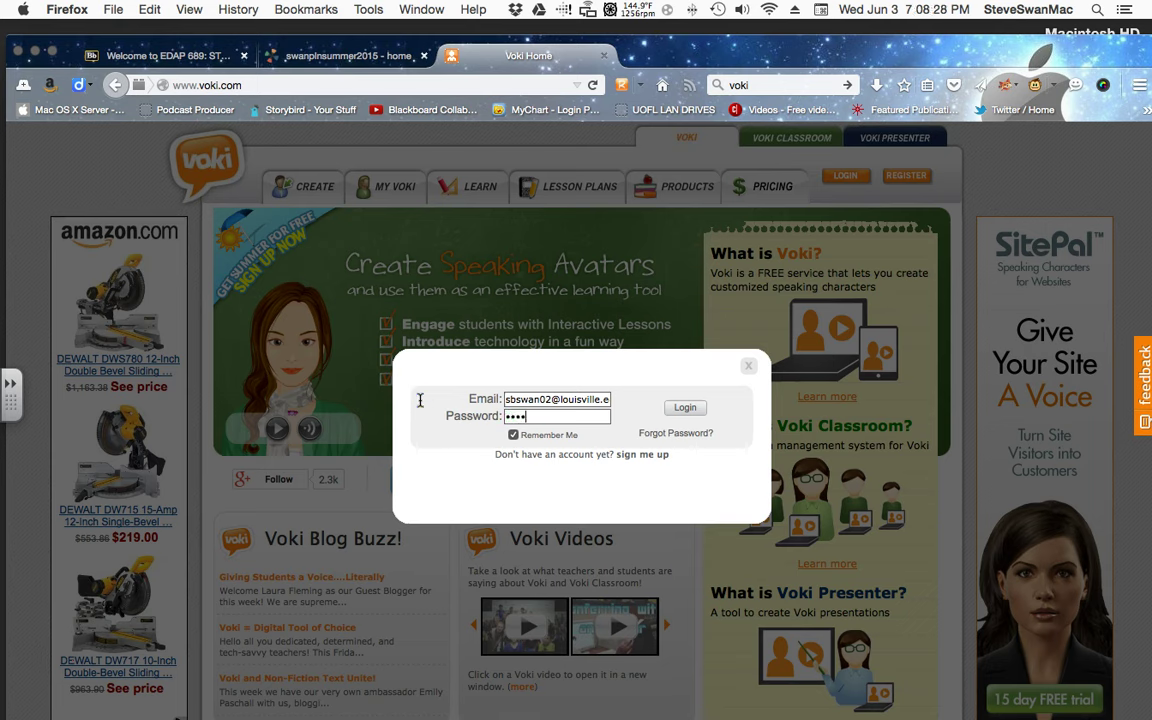
type("****")
left_click(493, 413)
left_click(584, 391)
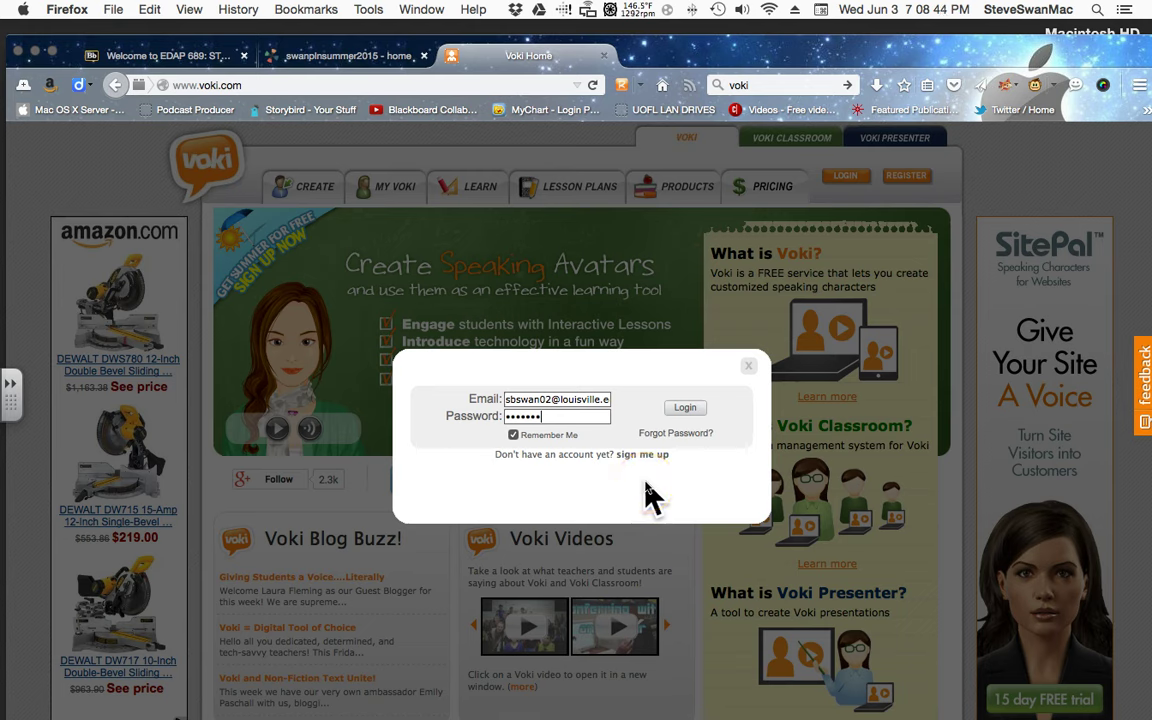
left_click(689, 407)
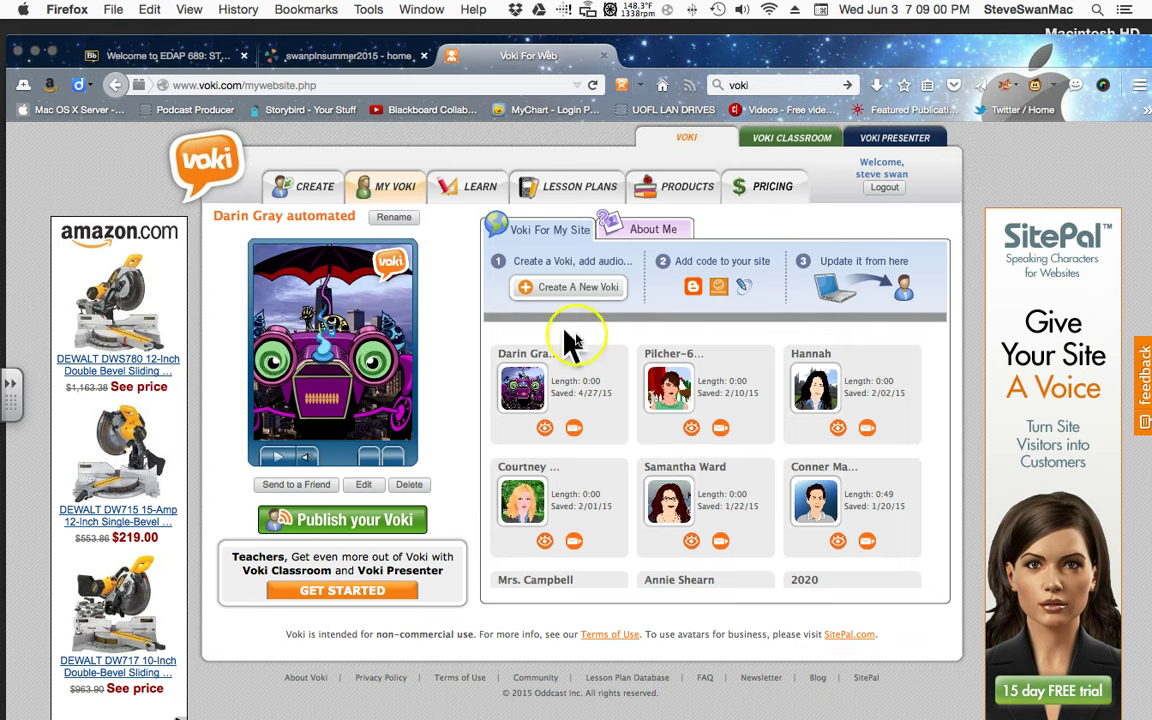
Recheck the Blackboard login info, then return to Voki and choose Create A New Voki
left_click(88, 56)
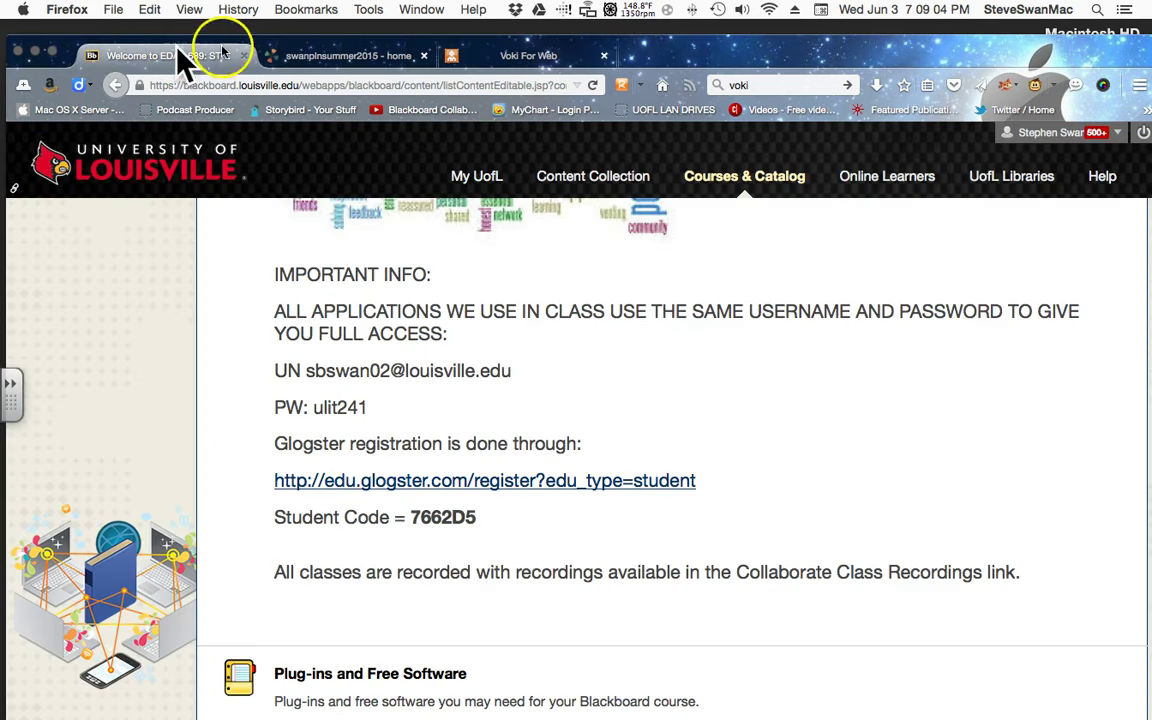
left_click(475, 55)
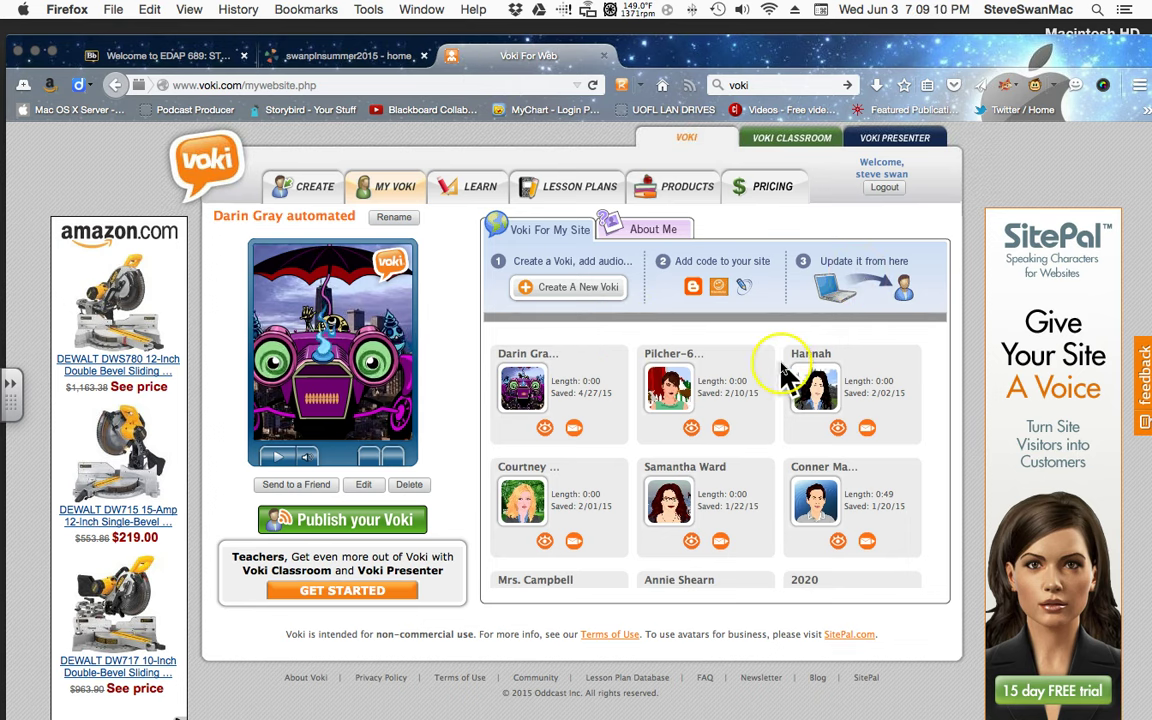
scroll(784, 373, "down", 10)
scroll(784, 373, "up", 10)
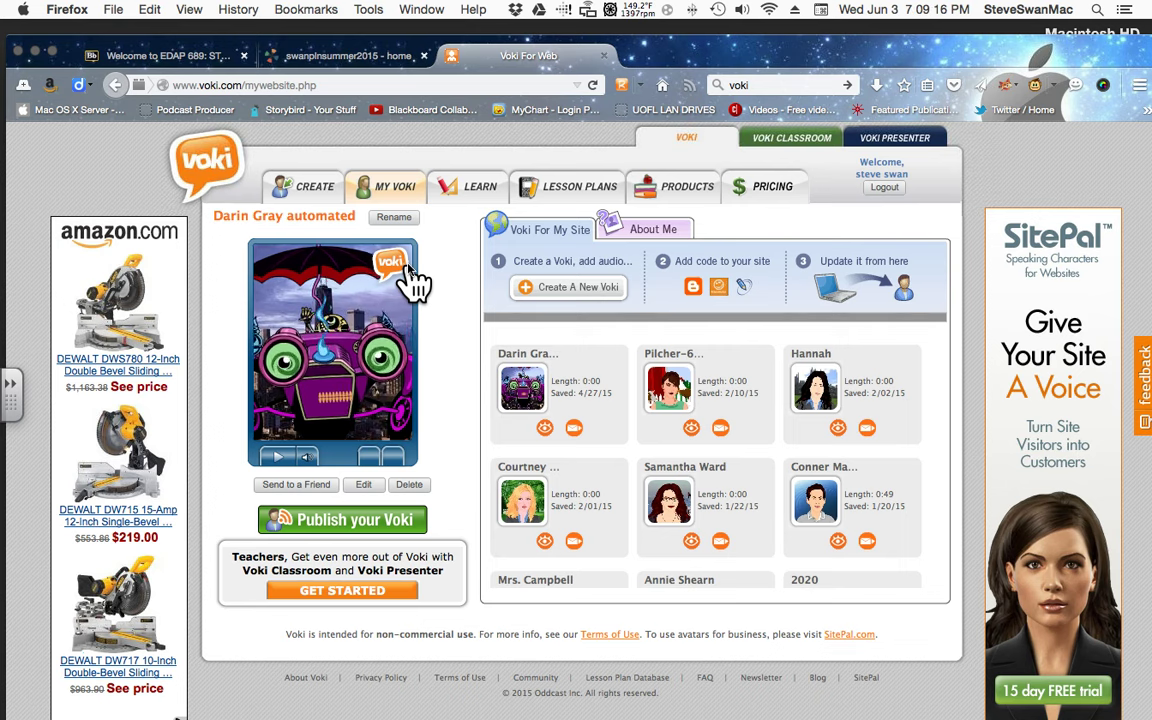
left_click(311, 190)
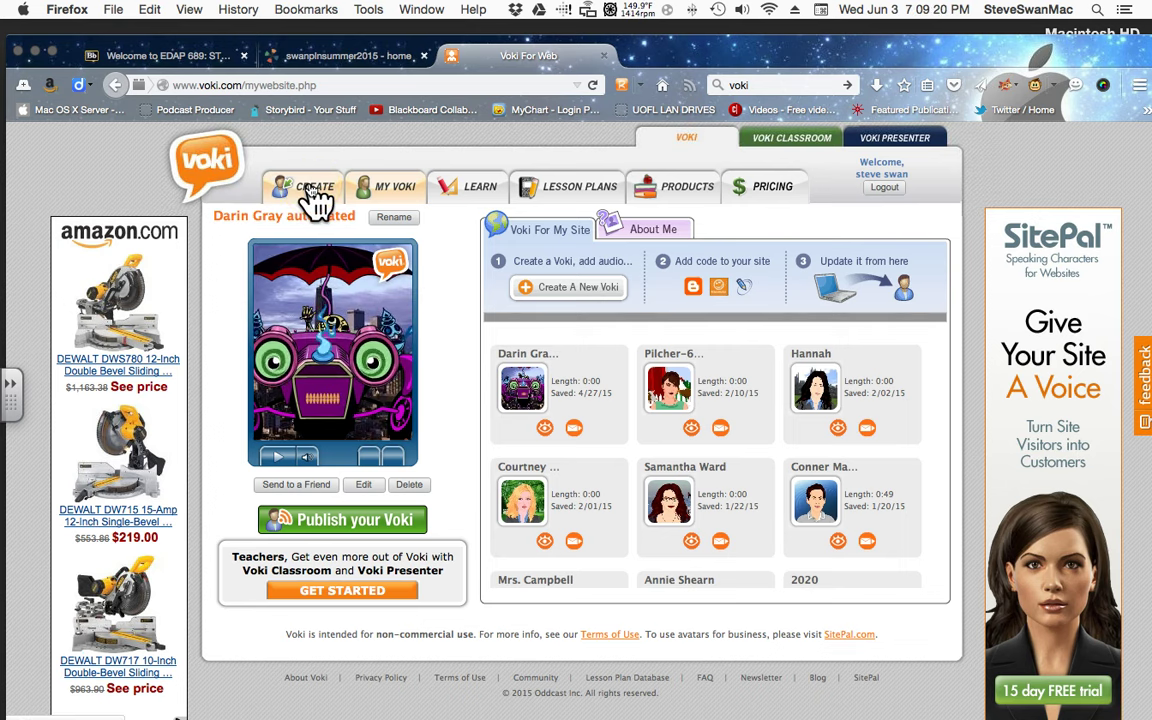
left_click(556, 240)
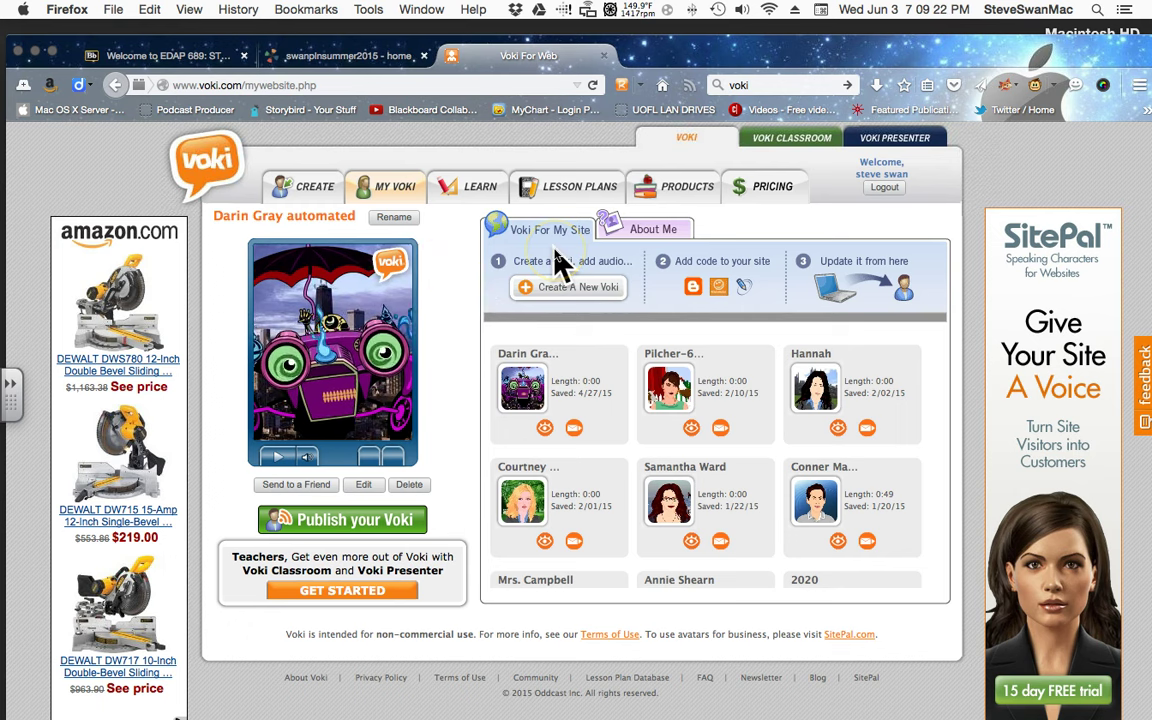
left_click(557, 292)
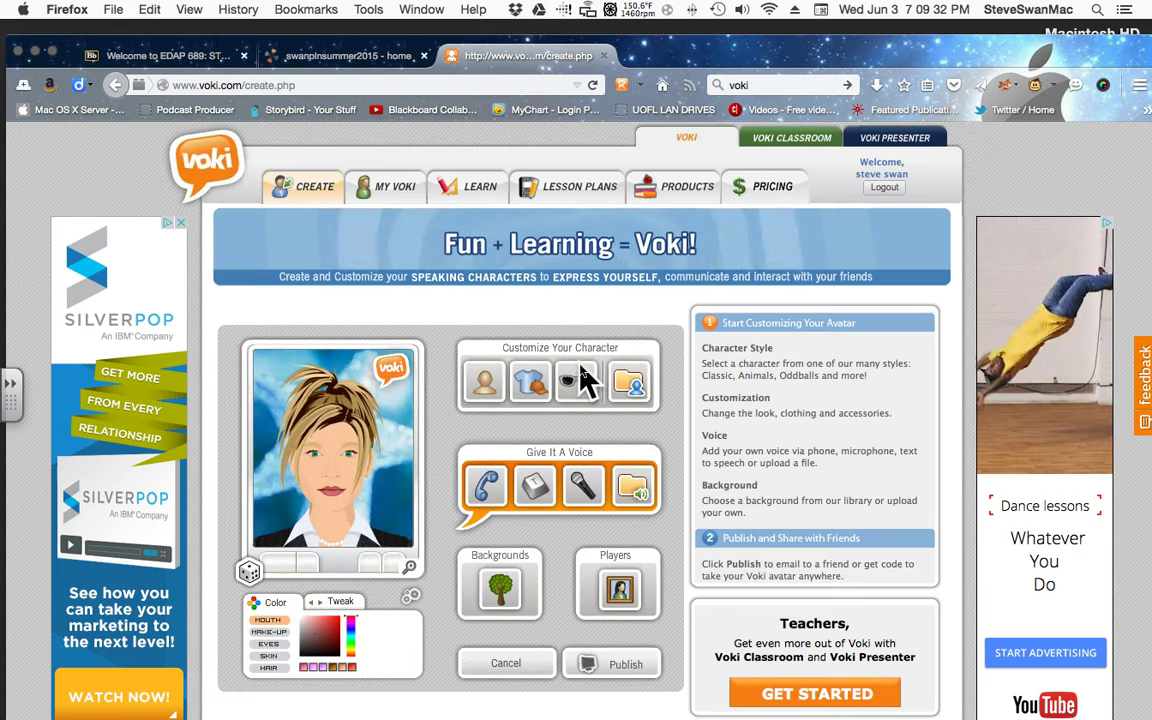
Filter Classic character styles to Male and pick the bald Grandpa face with glasses
scroll(585, 378, "down", 2)
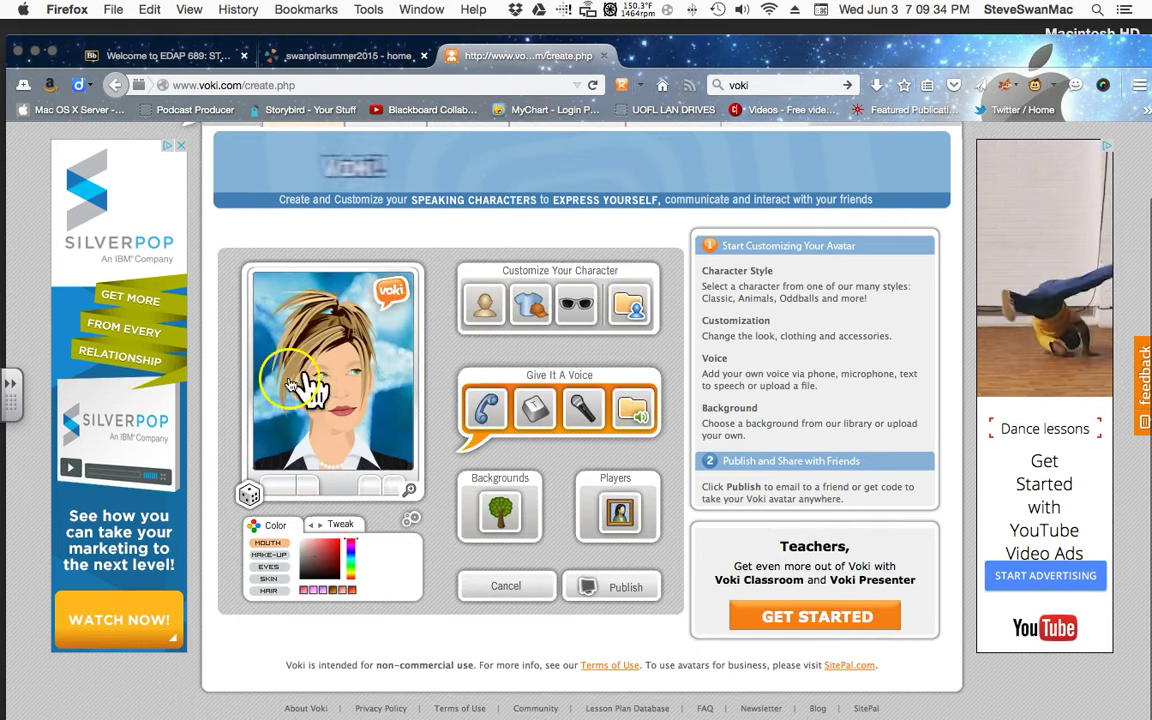
left_click(280, 435)
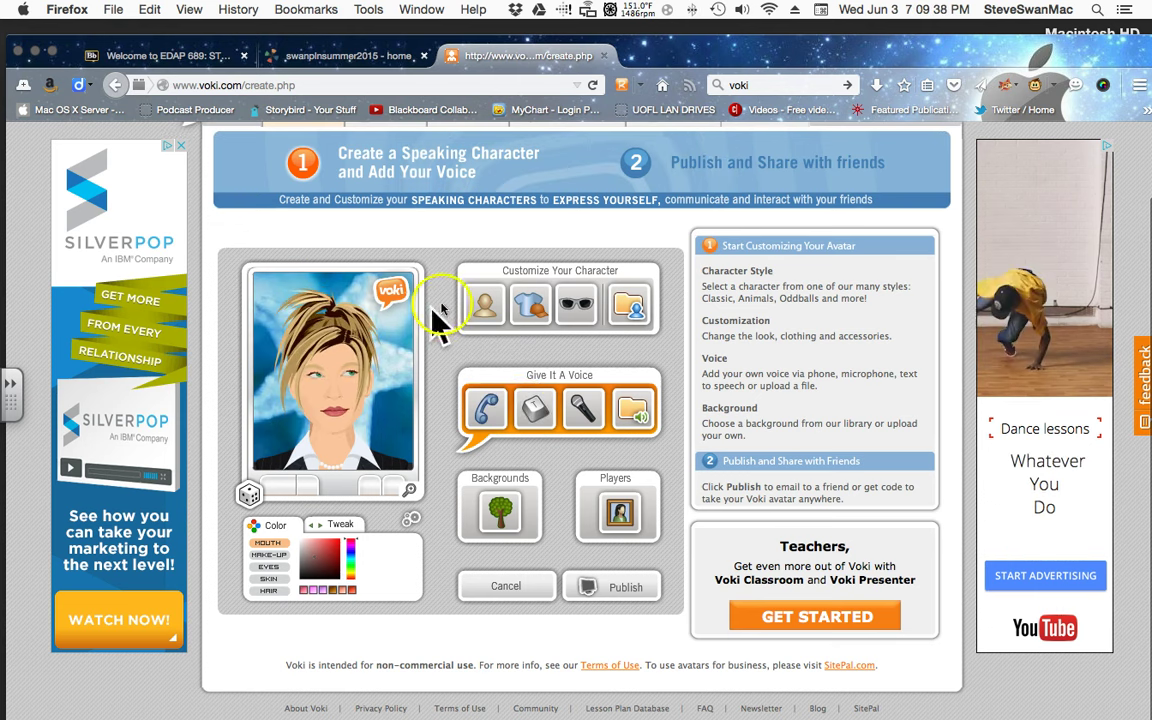
left_click(481, 308)
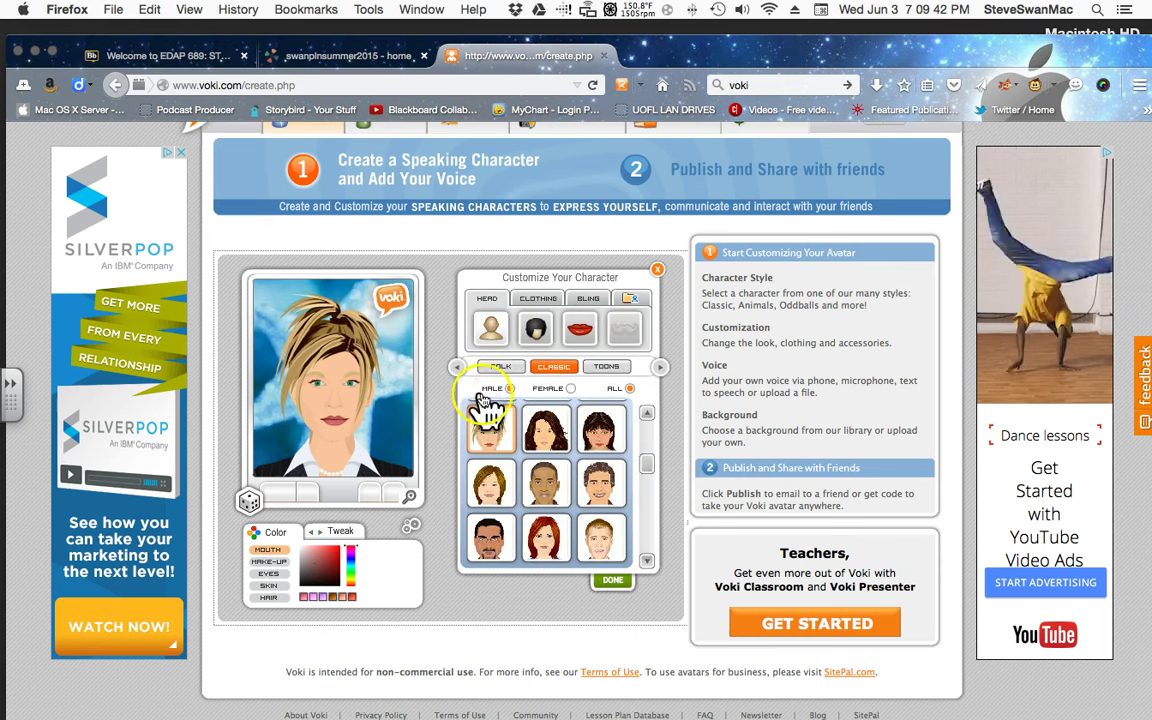
left_click(509, 390)
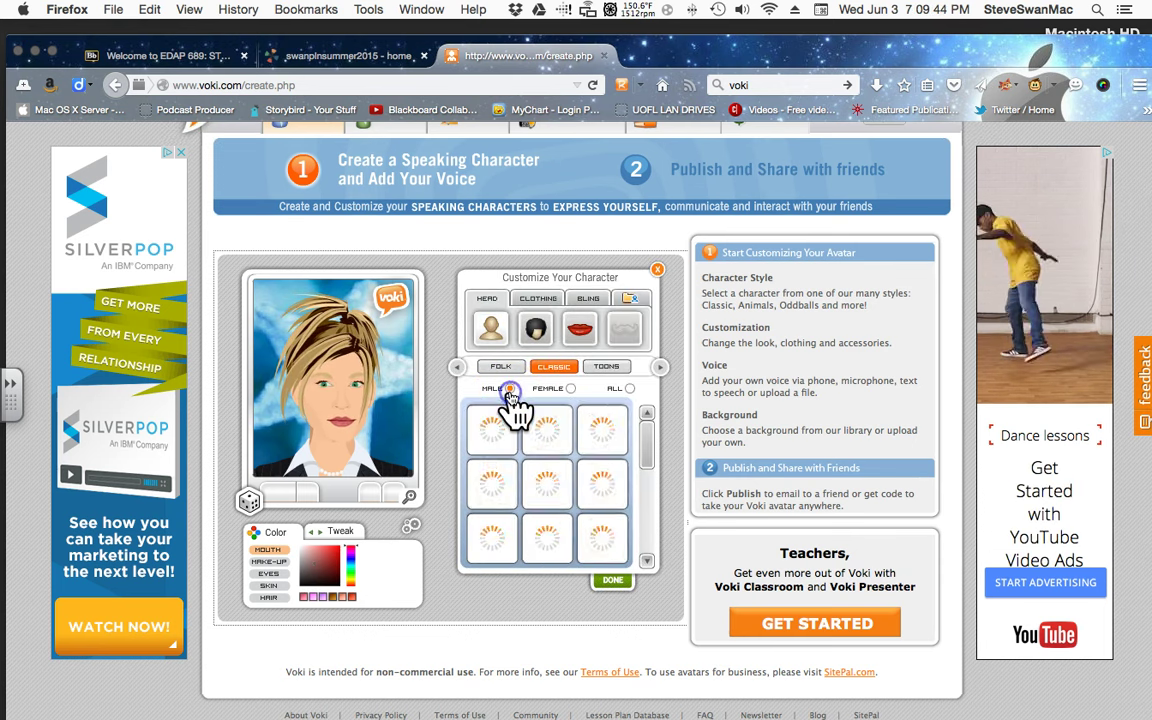
left_click(505, 437)
scroll(525, 455, "down", 1)
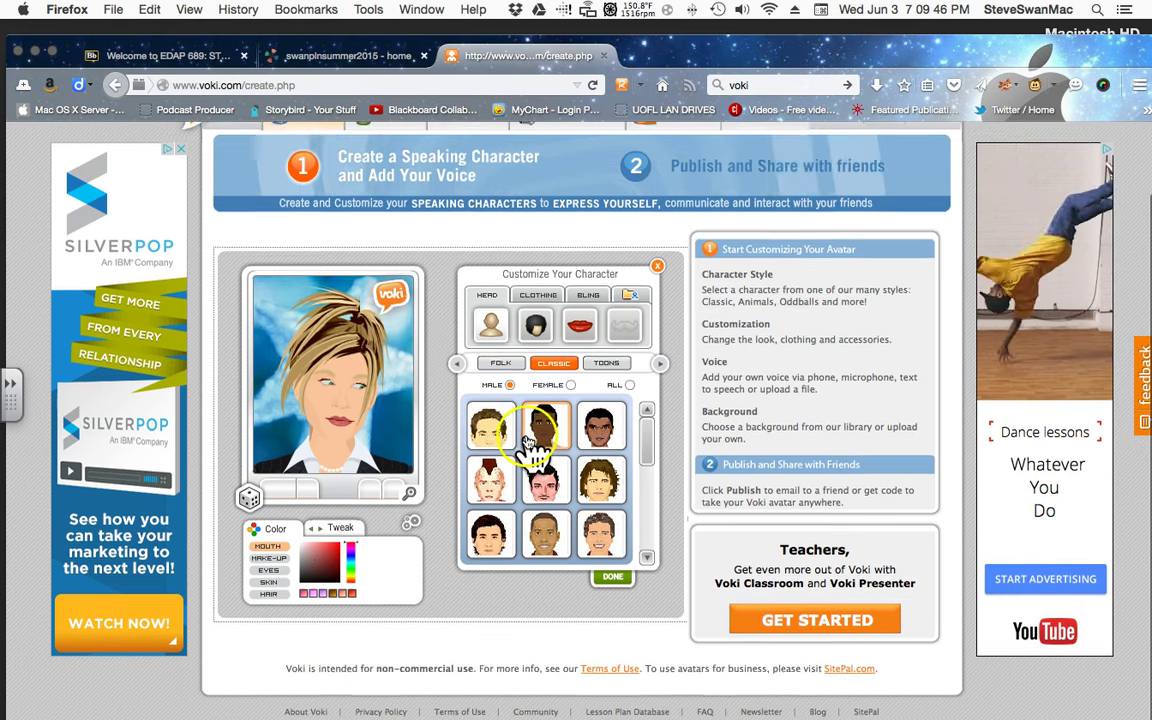
left_click(648, 455)
left_click_drag(655, 455, 656, 500)
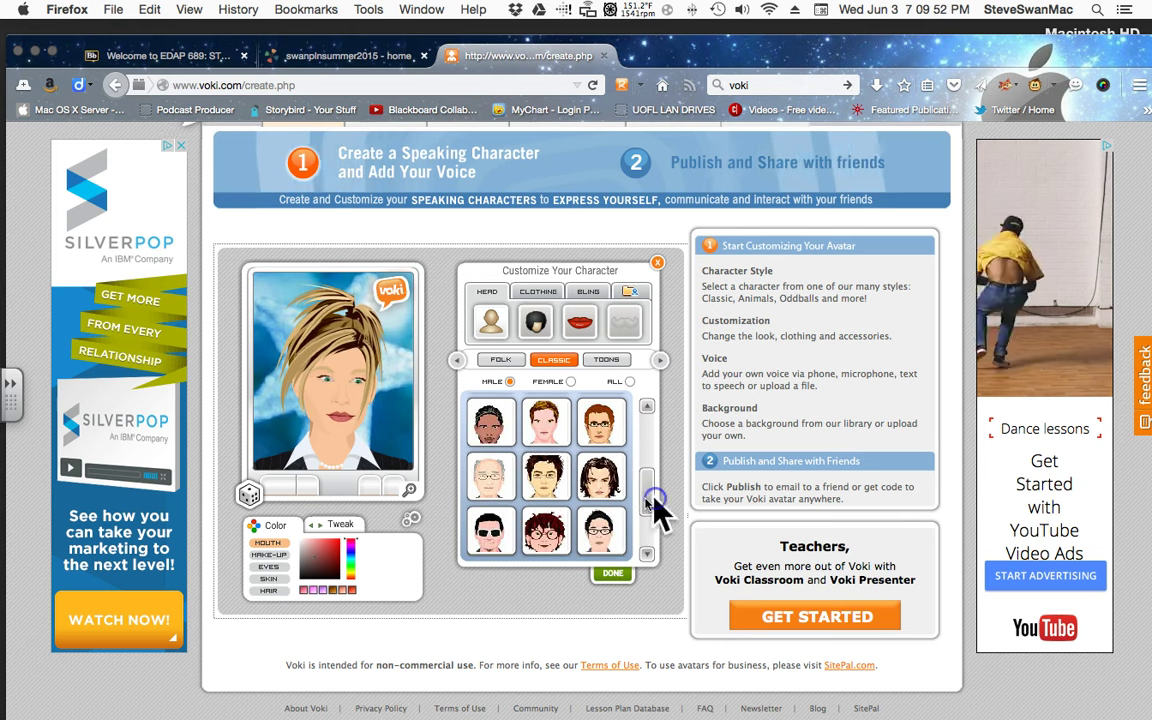
left_click(486, 478)
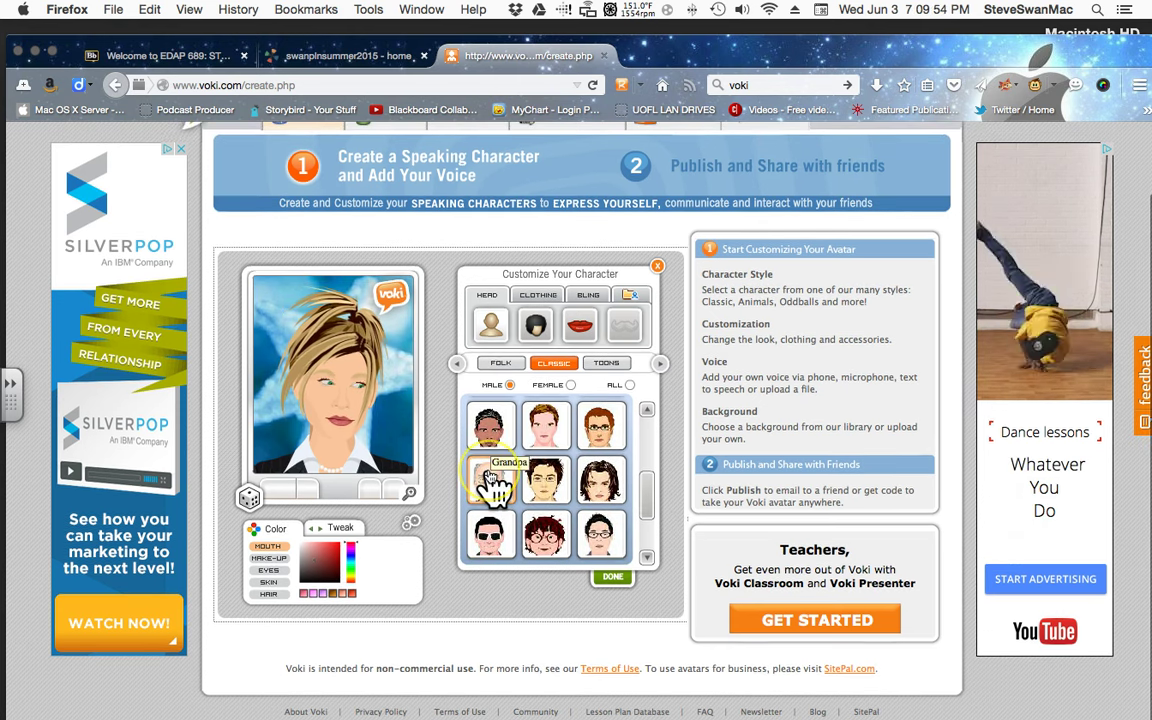
Apply the Grandpa face to the avatar and bring up the character face list
left_click(490, 481)
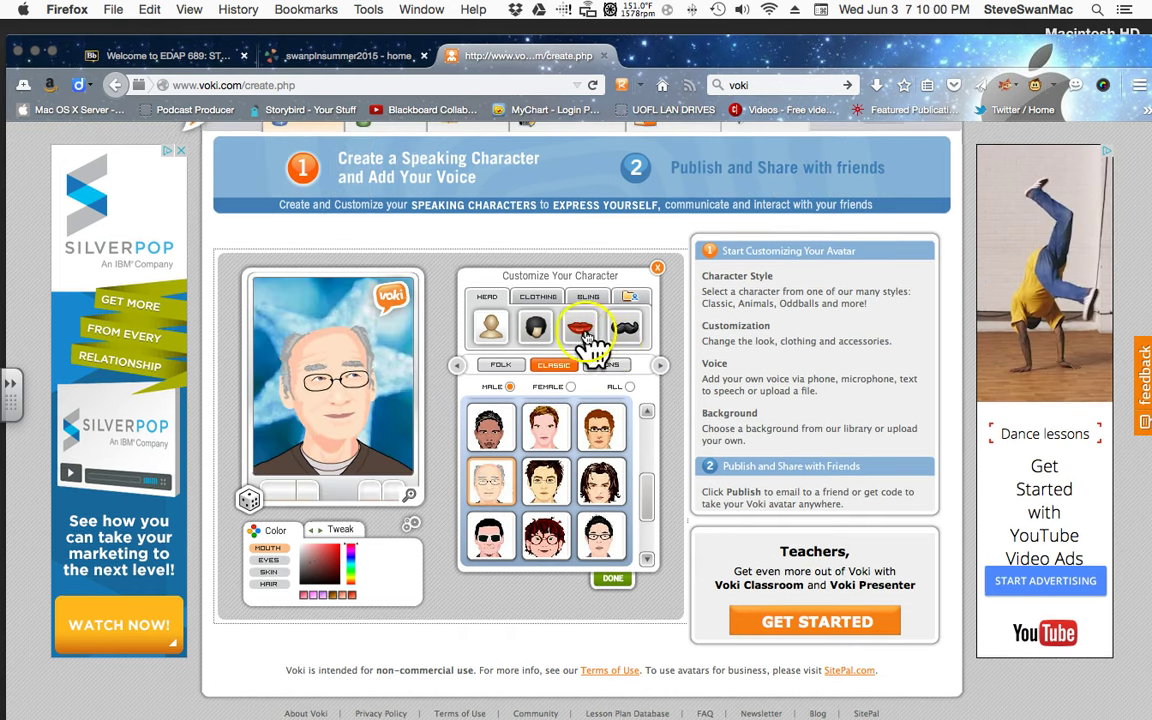
left_click(625, 335)
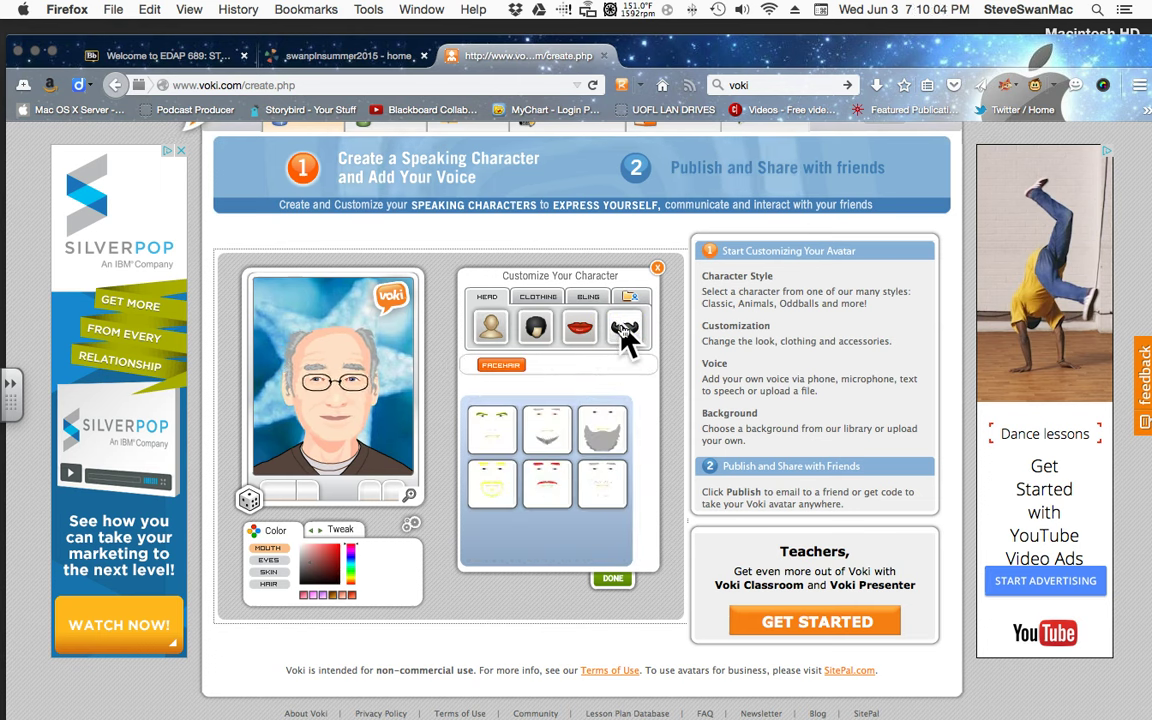
left_click(490, 332)
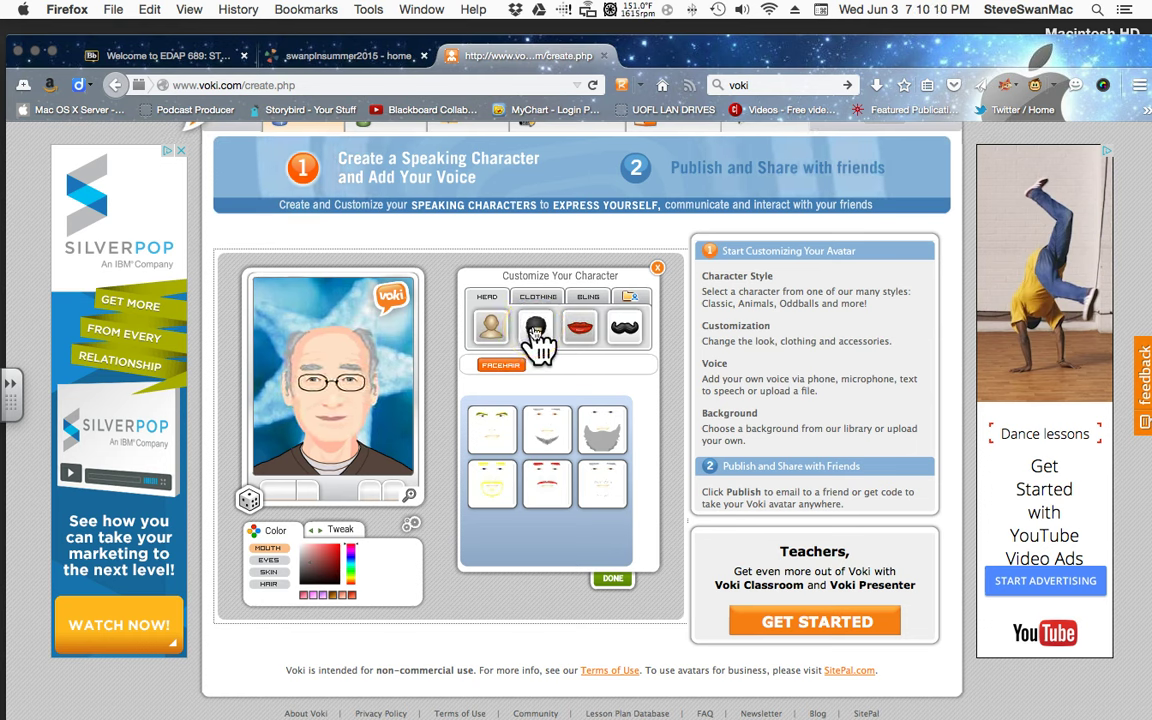
left_click(500, 332)
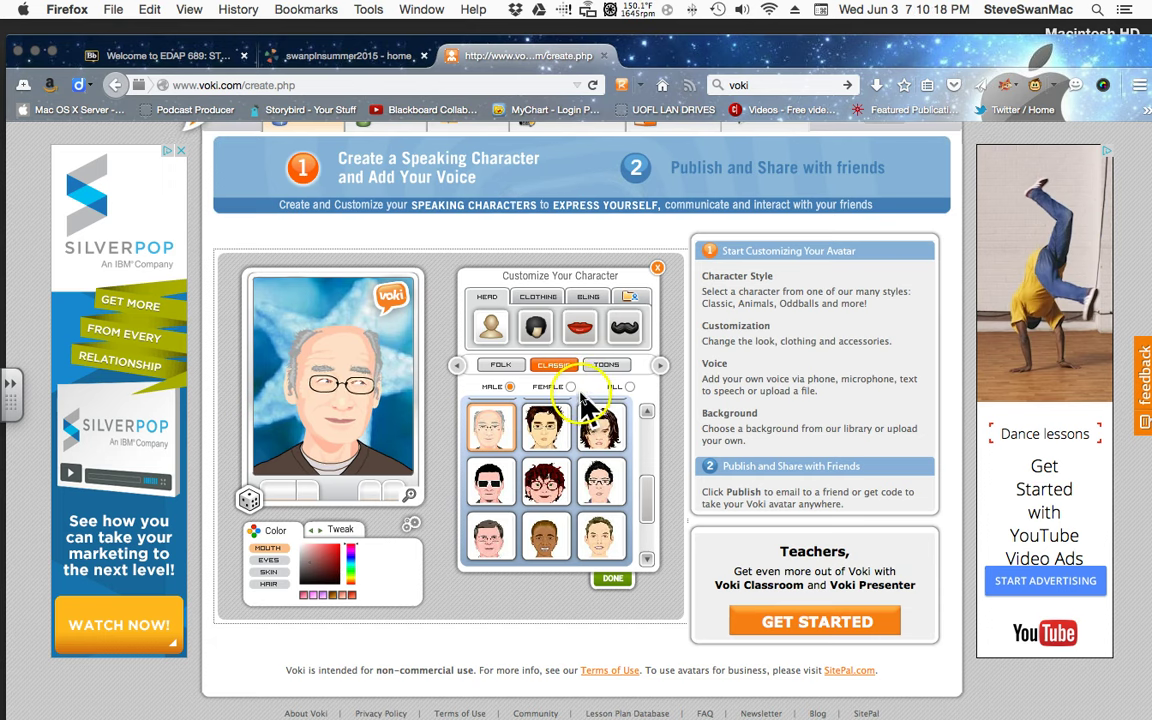
left_click(645, 468)
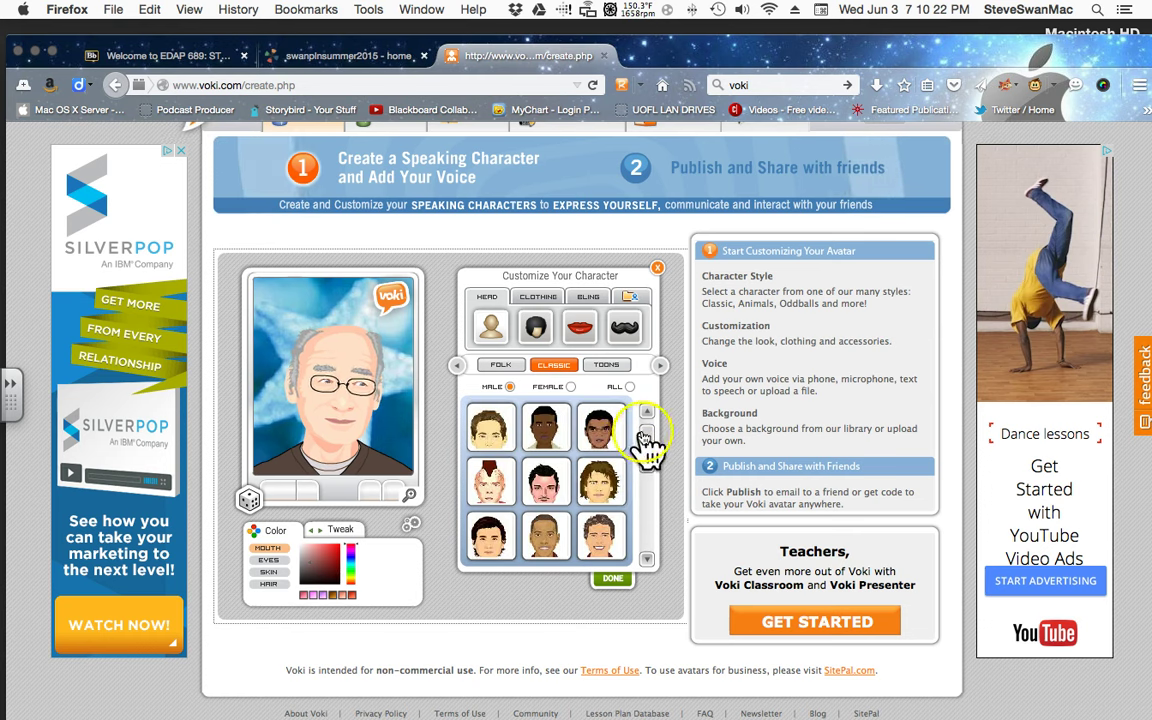
Browse the Toons, Anime, Animals and Edgy styles, ending on Folk with Tweak adjustments shown
left_click(663, 364)
left_click(565, 366)
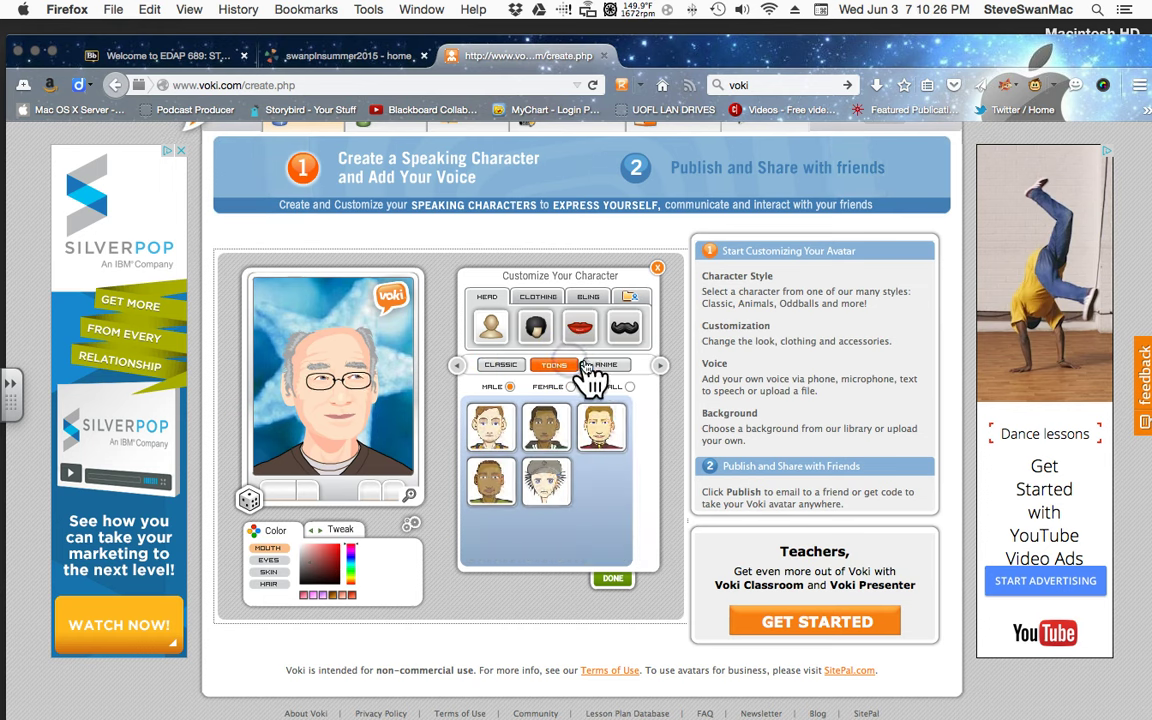
left_click(607, 366)
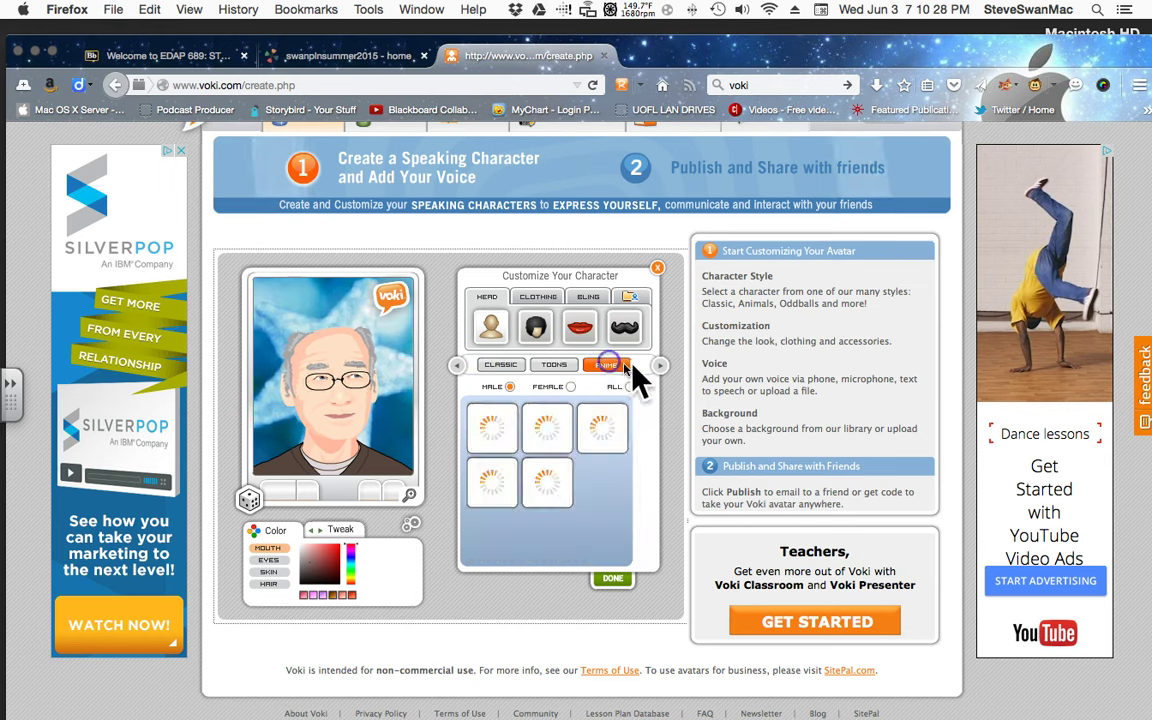
left_click(607, 366)
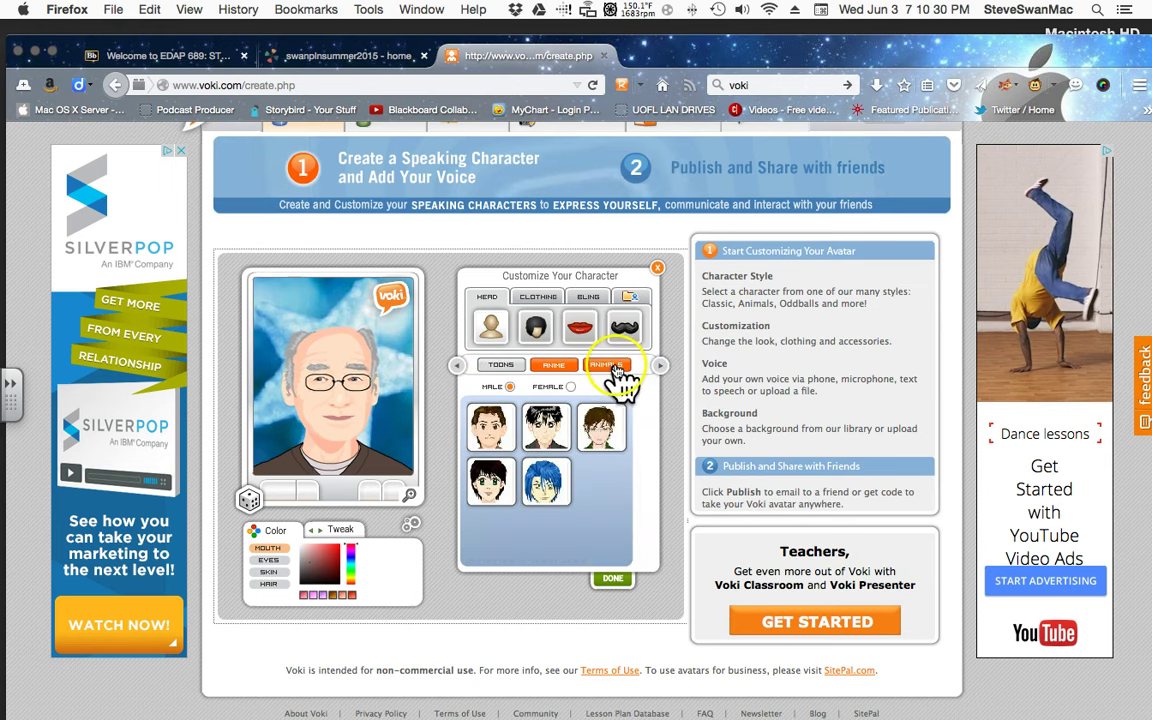
left_click(662, 368)
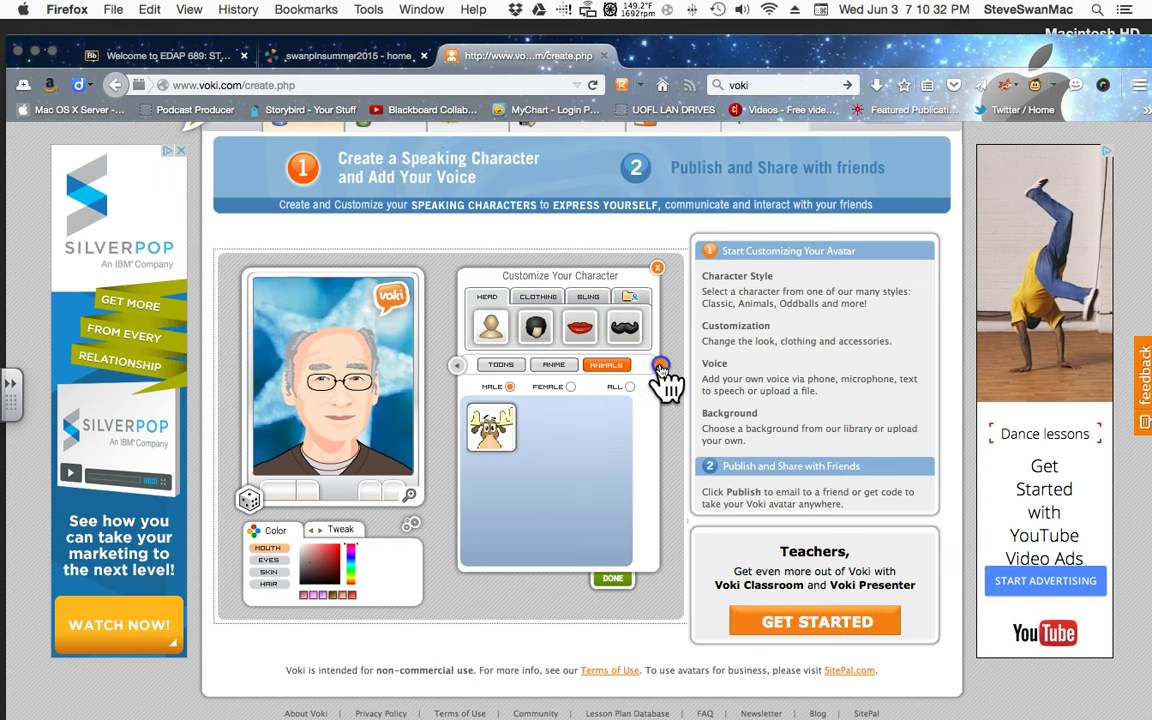
left_click(661, 368)
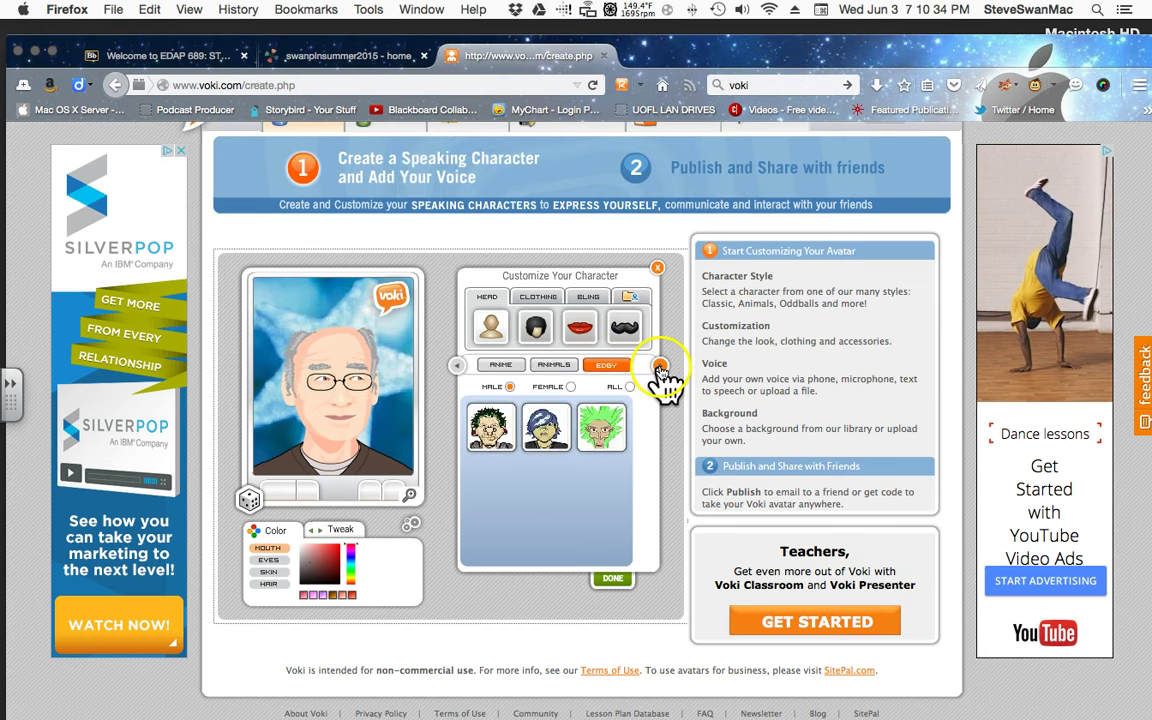
left_click(457, 367)
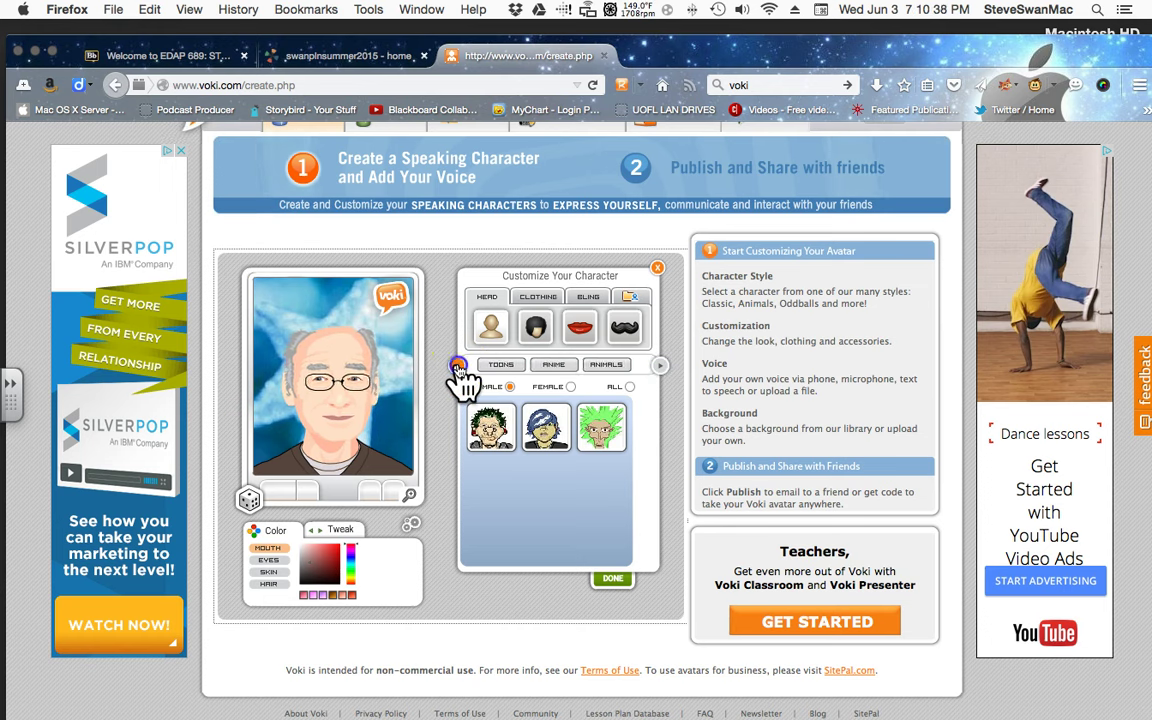
left_click(457, 366)
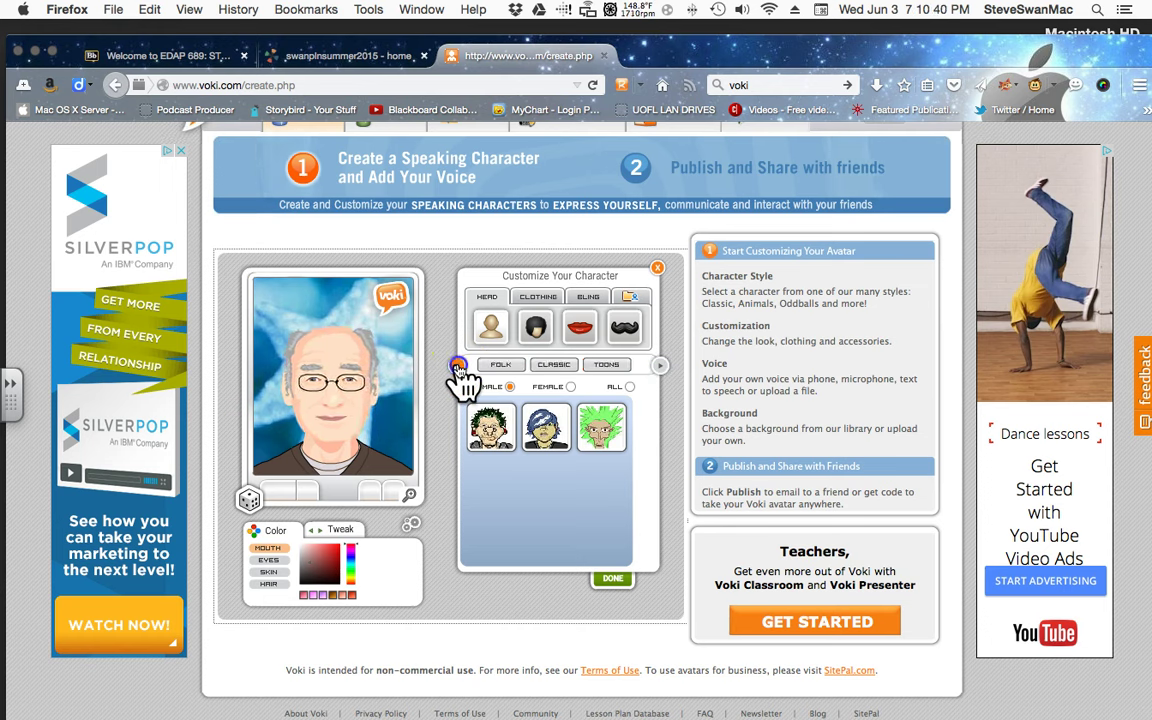
left_click(566, 369)
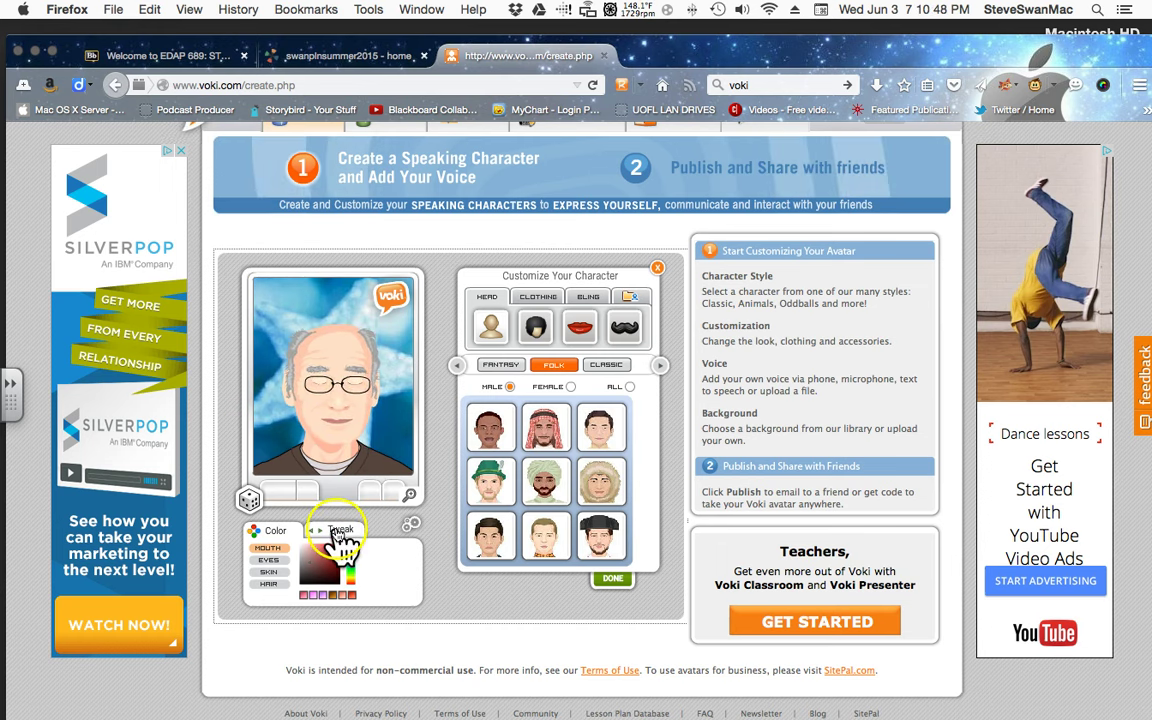
left_click(340, 530)
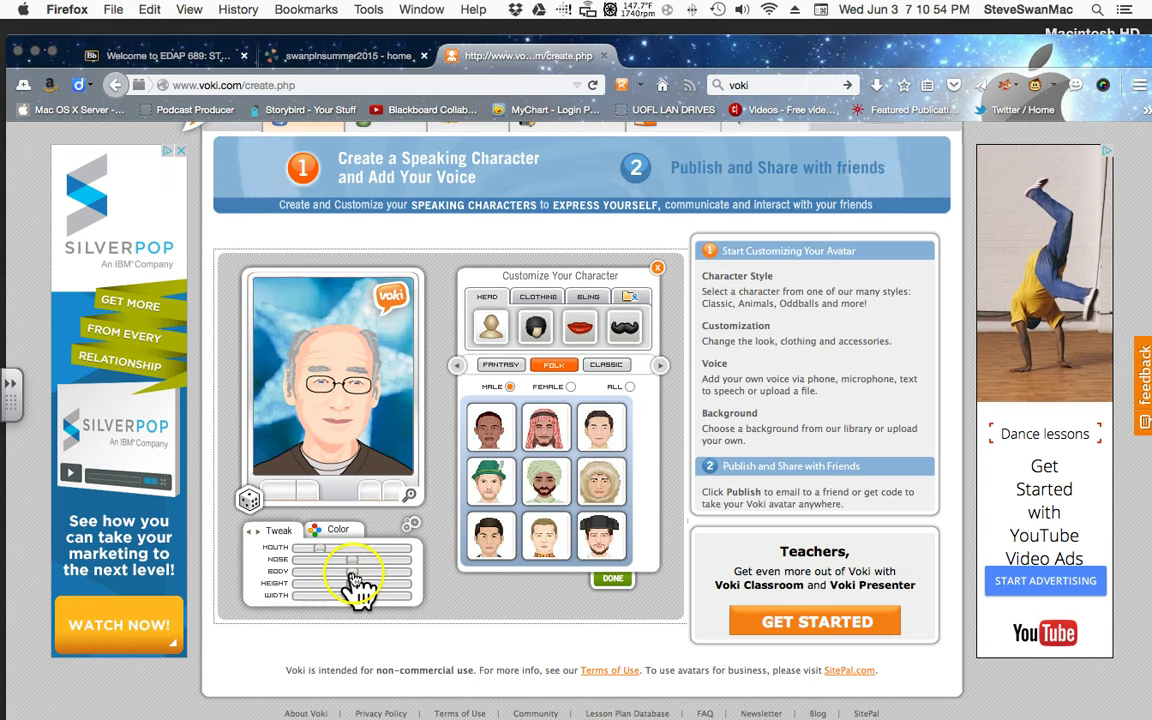
Enlarge the avatar's body slightly and reduce its width using the Tweak sliders
left_click(354, 575)
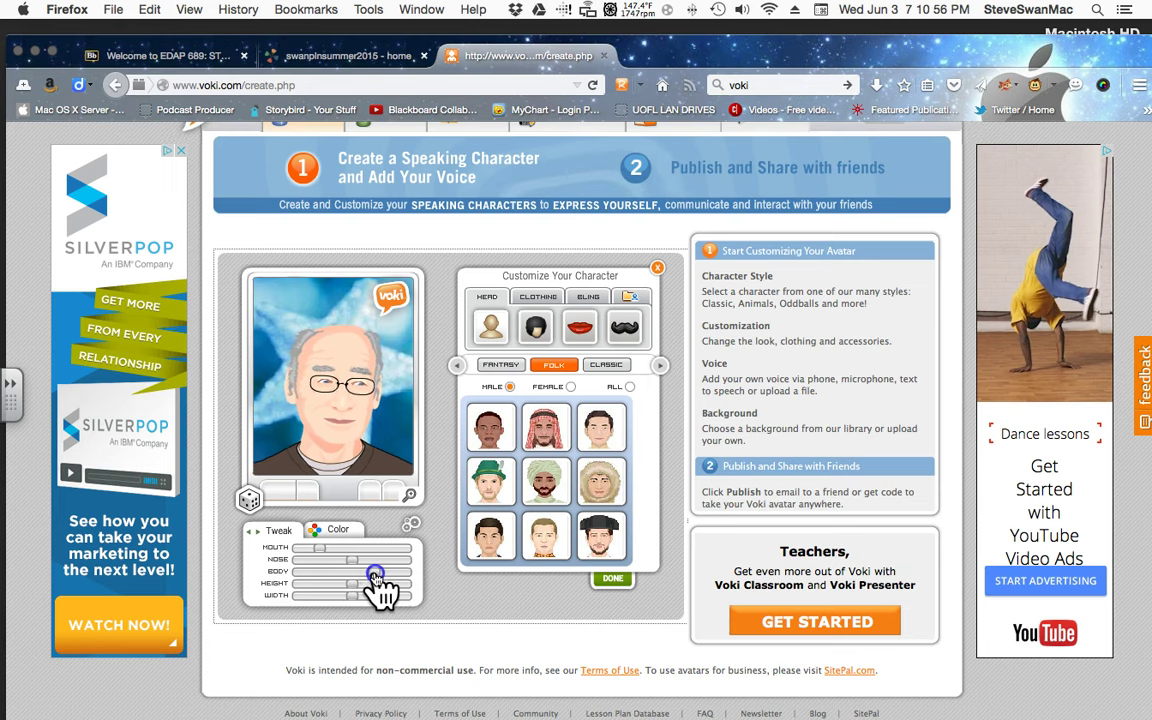
left_click_drag(375, 577, 383, 577)
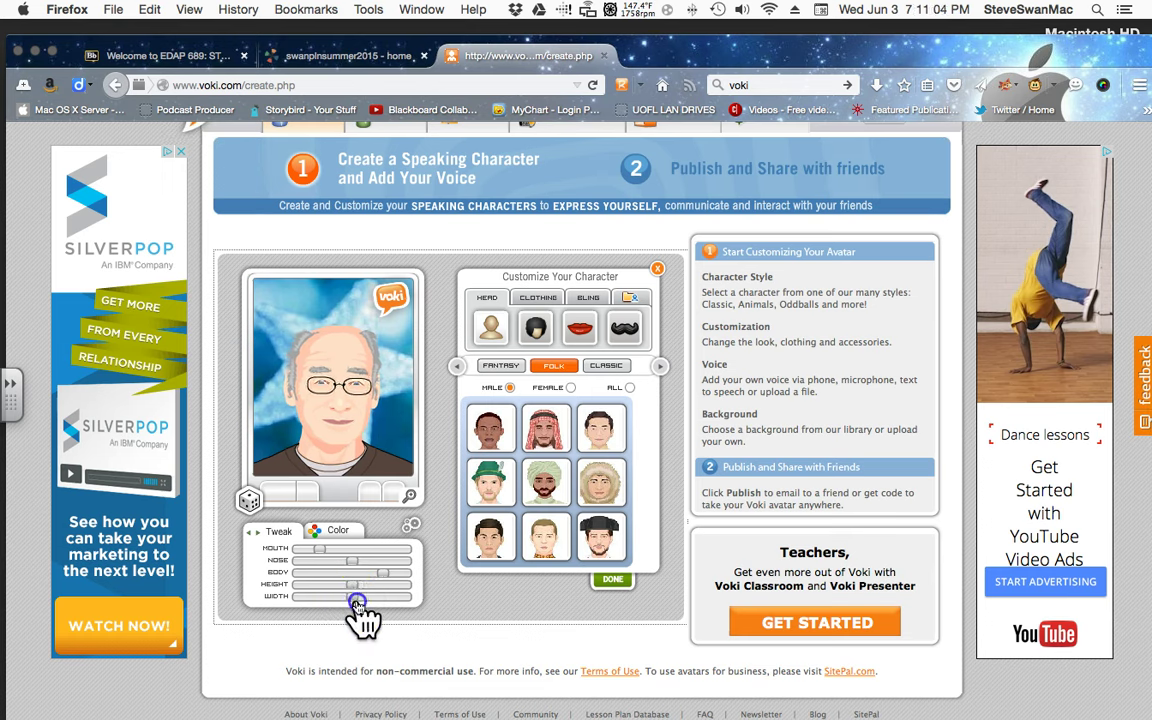
left_click_drag(372, 601, 348, 600)
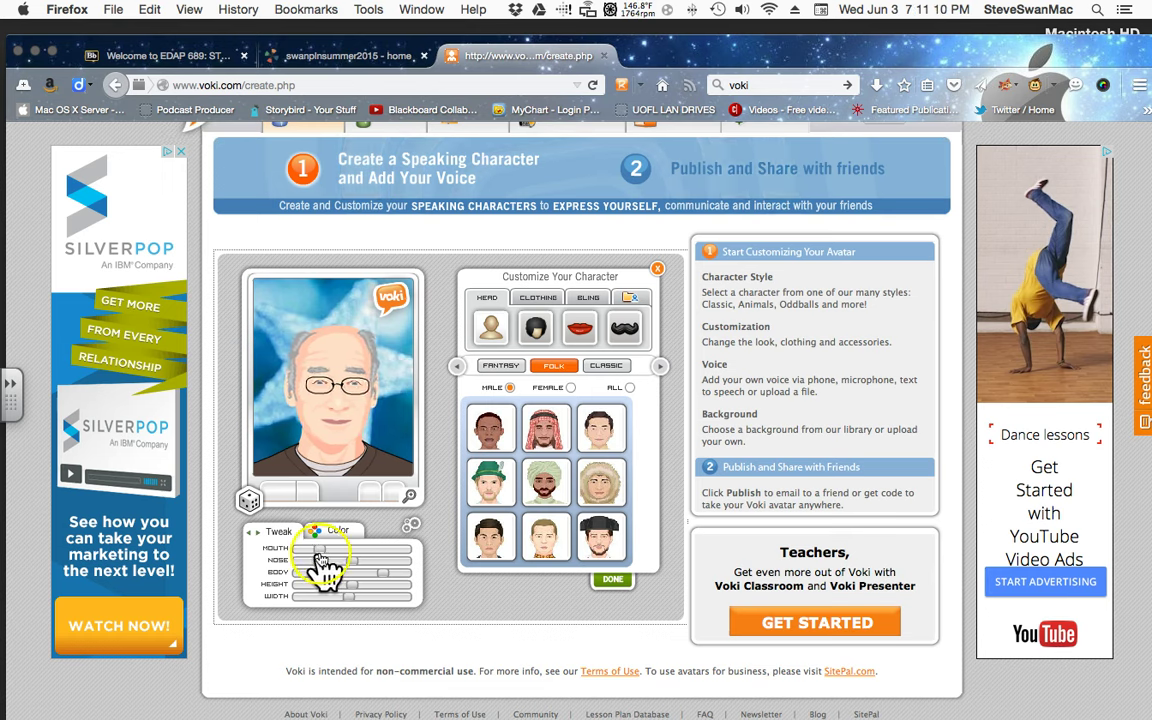
Try the black hairstyle and another hairstyle on the avatar
left_click(493, 330)
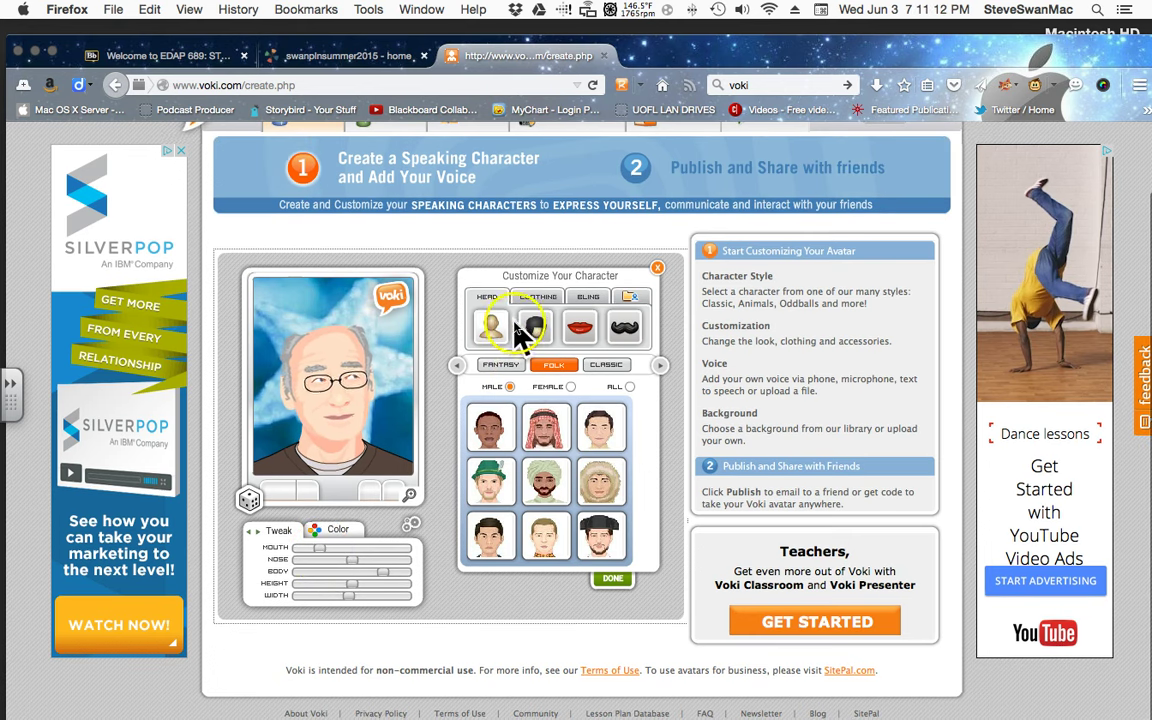
left_click(535, 327)
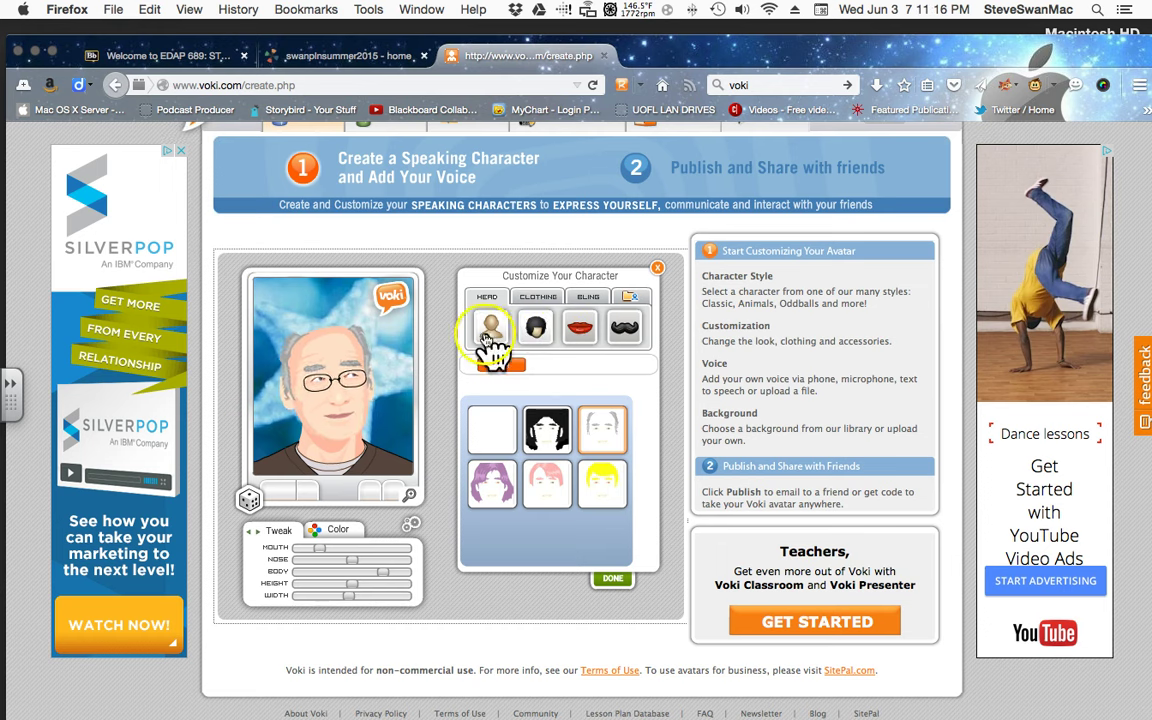
left_click(530, 445)
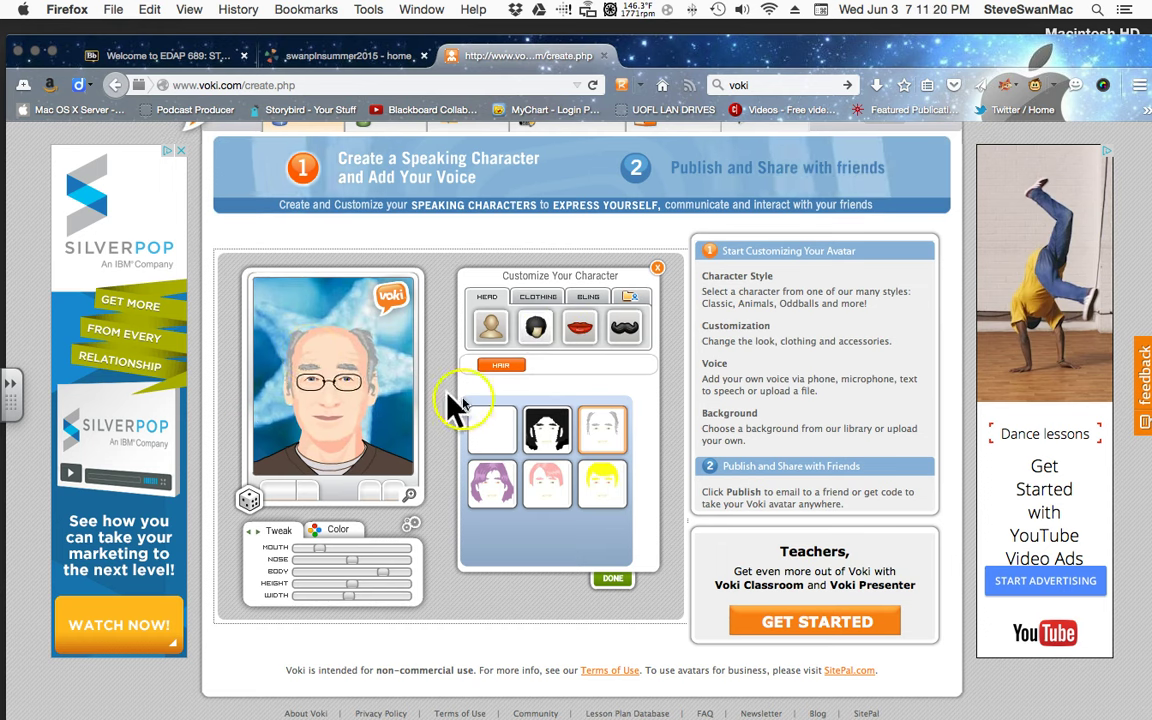
left_click(603, 488)
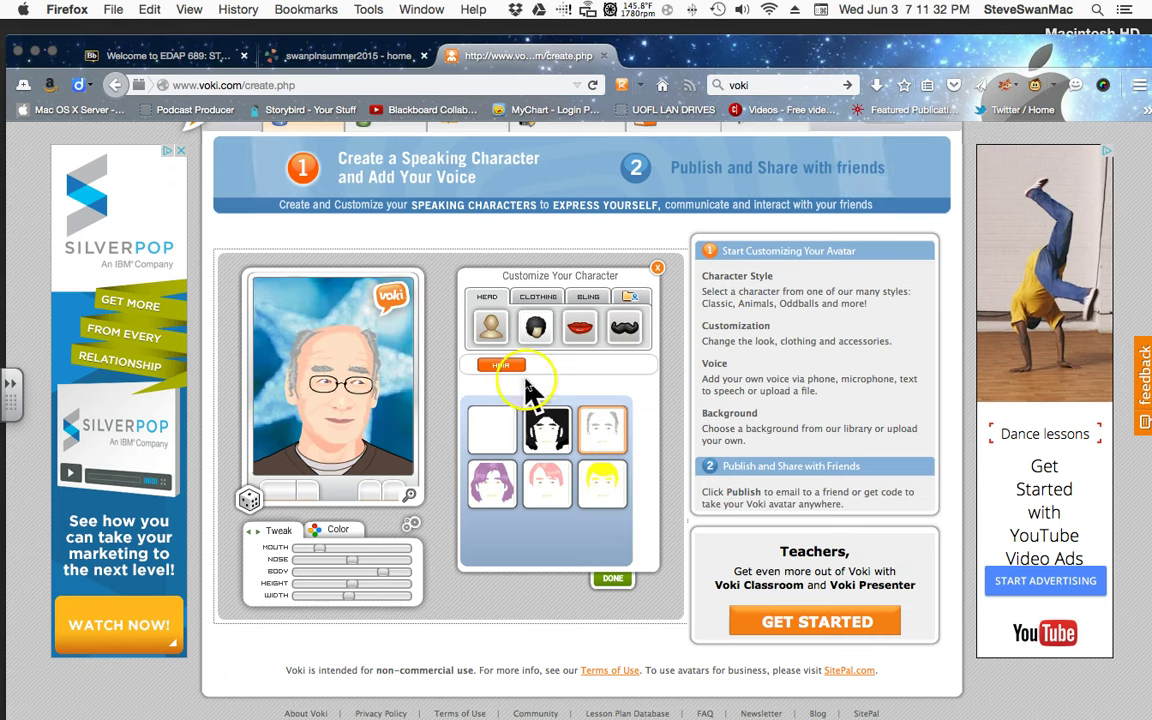
Compare the grey goatee with other beards, including the full beard, and settle on the goatee
left_click(624, 332)
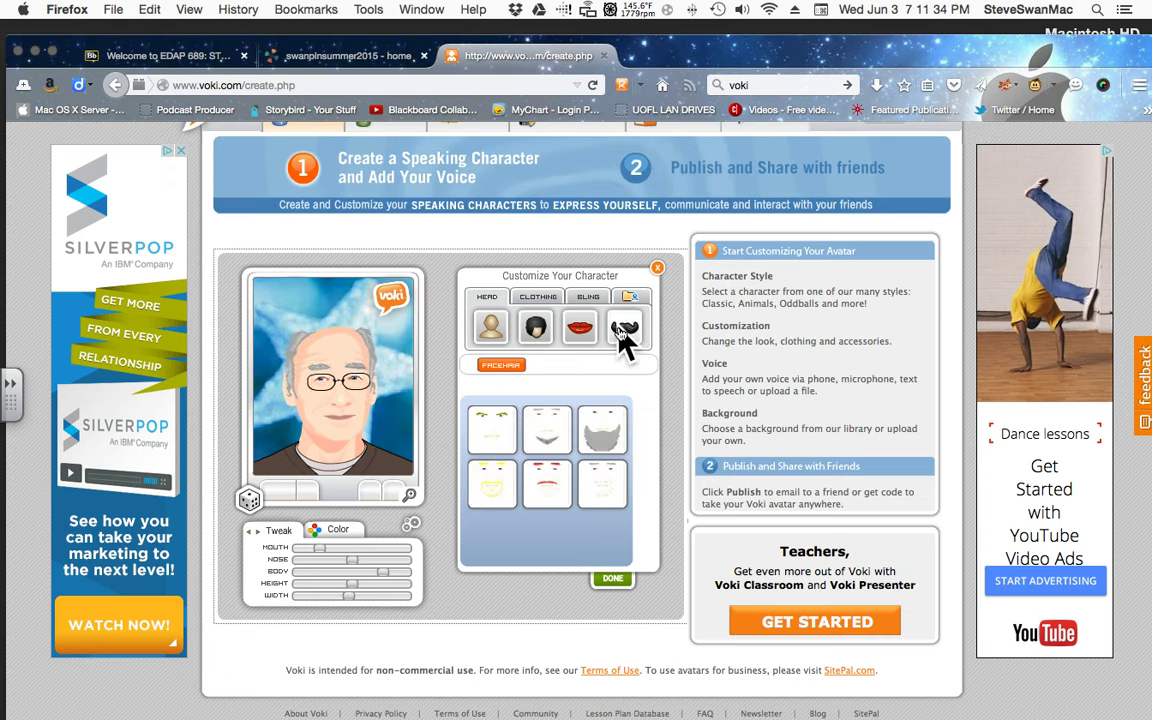
left_click(550, 450)
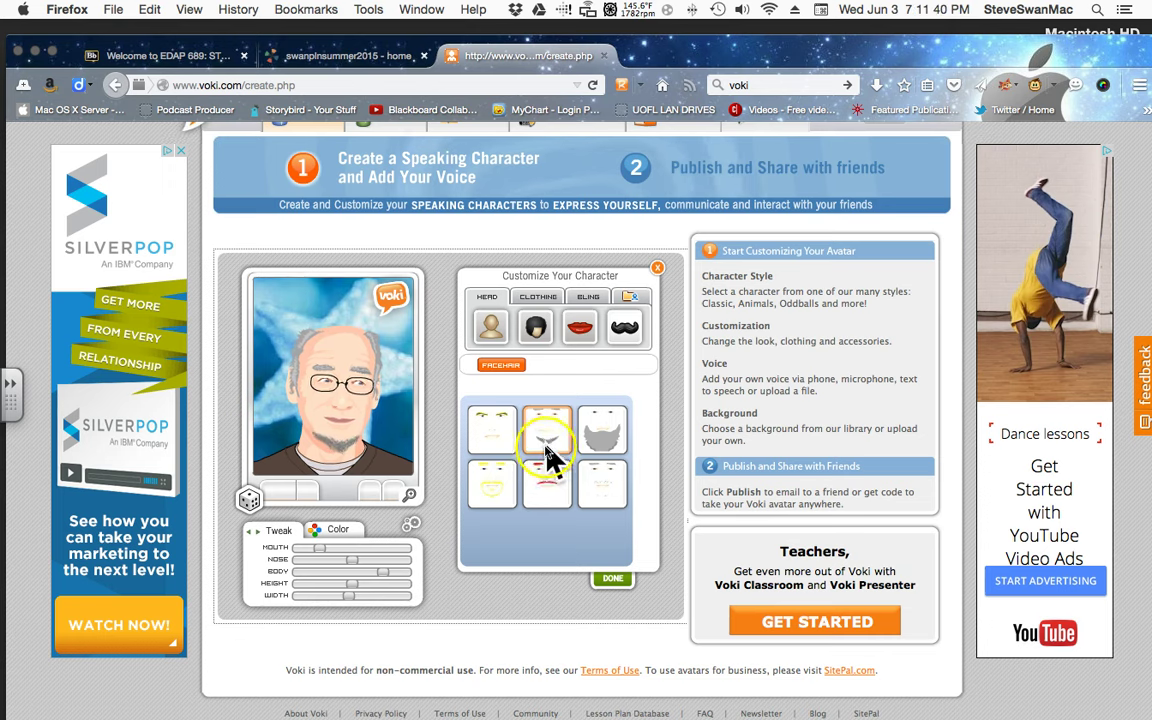
left_click(572, 470)
left_click(598, 445)
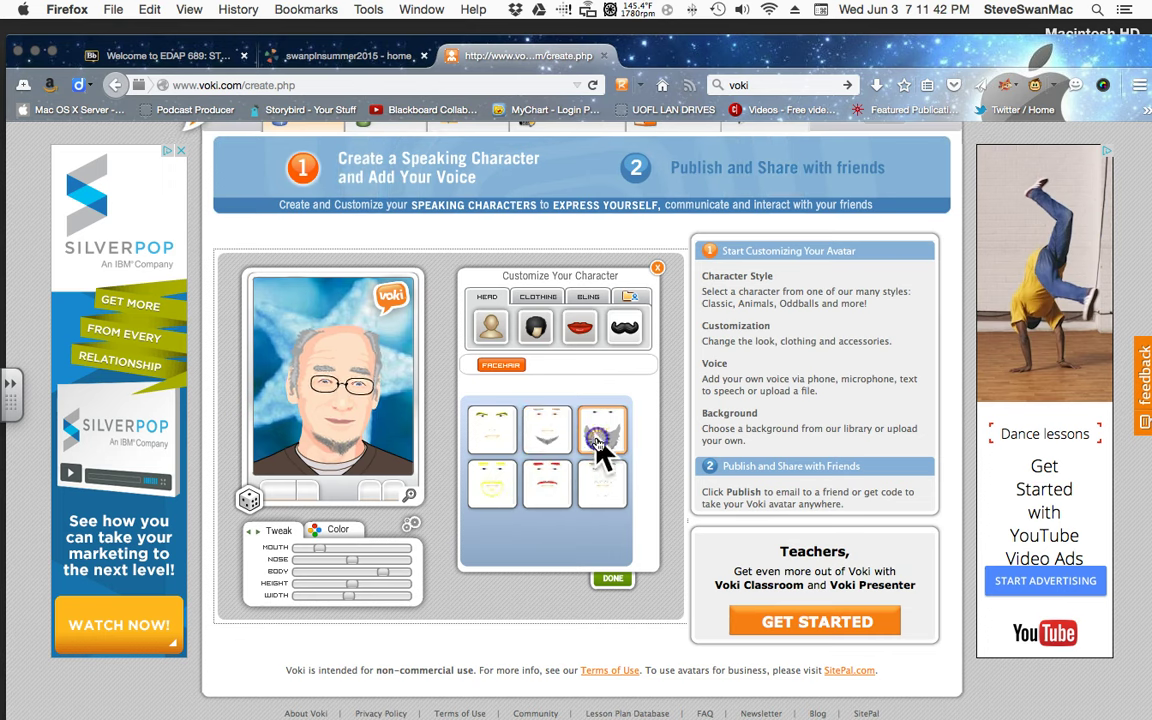
left_click(544, 440)
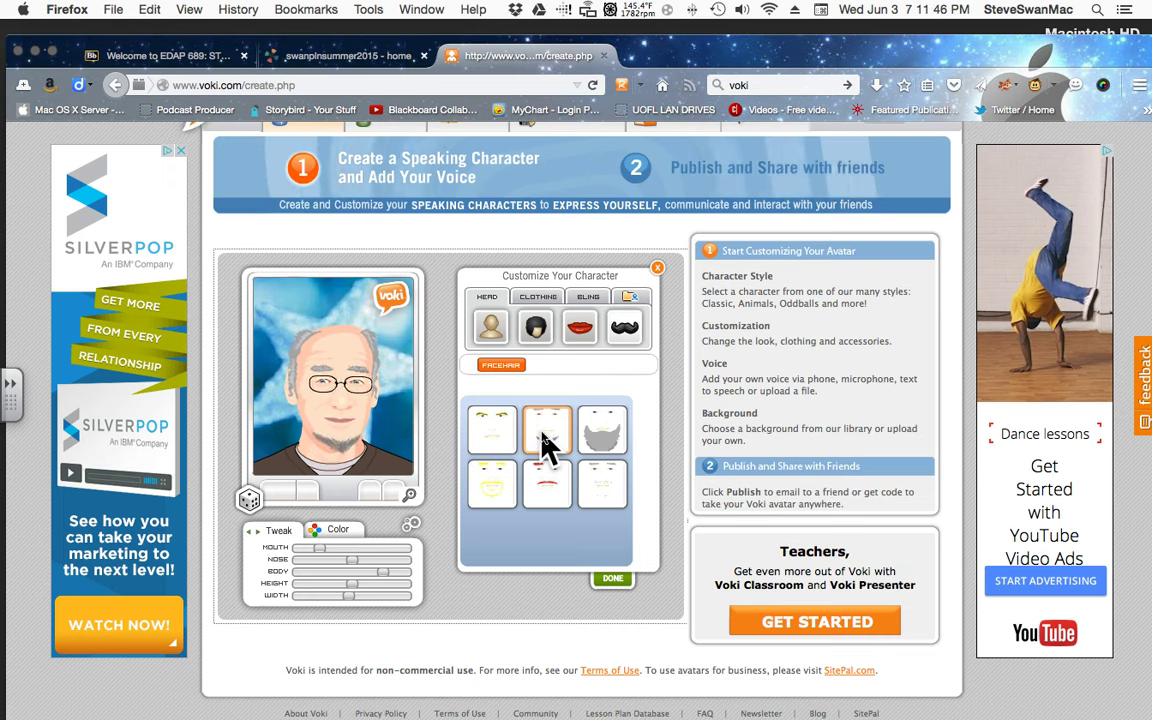
left_click(390, 560)
Recolour the avatar's hair and goatee from grey to light ginger-blond
left_click(340, 530)
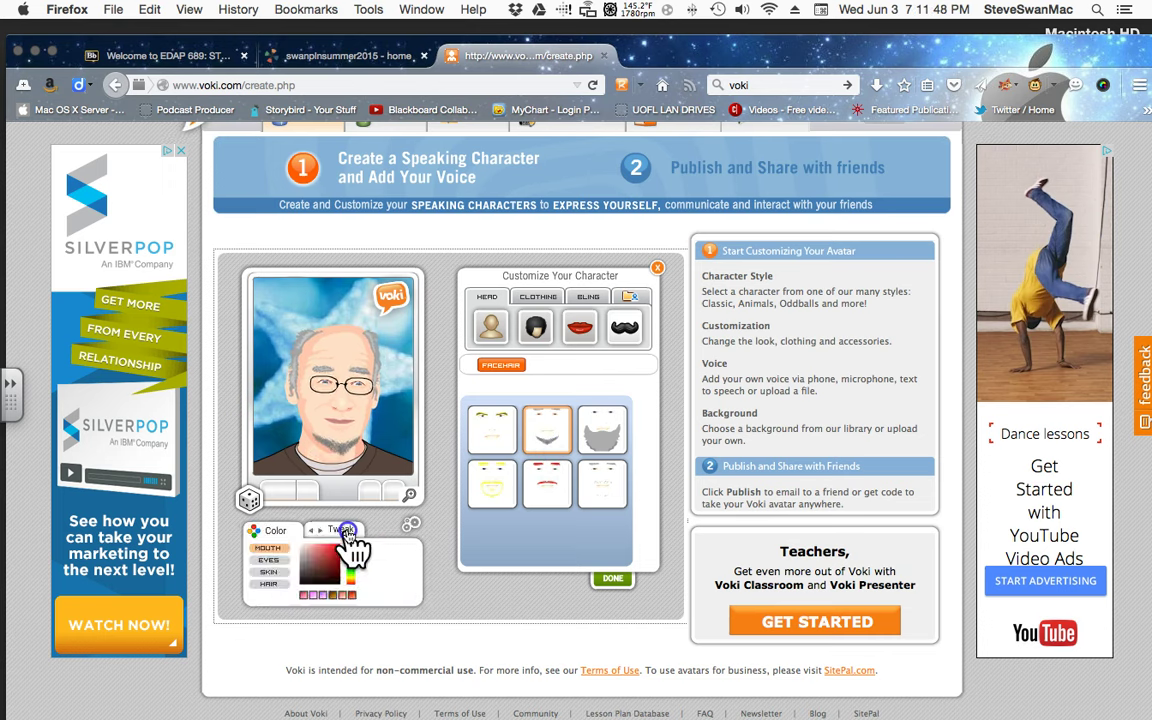
left_click(270, 584)
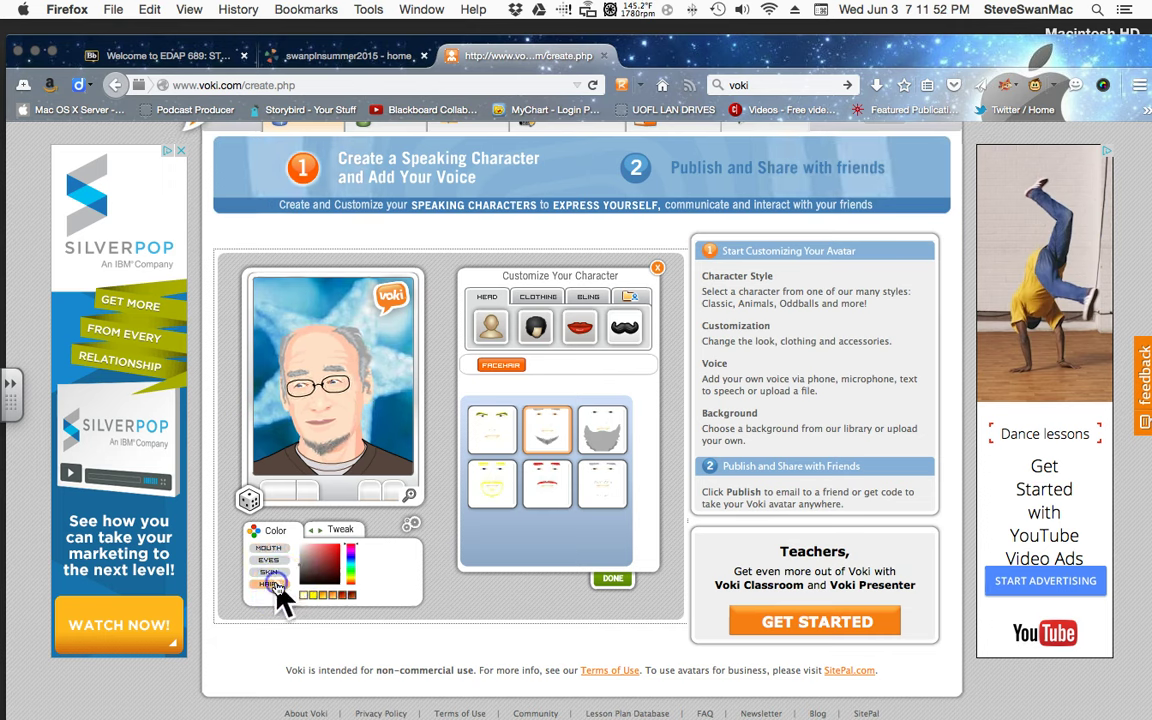
left_click(268, 584)
left_click(317, 596)
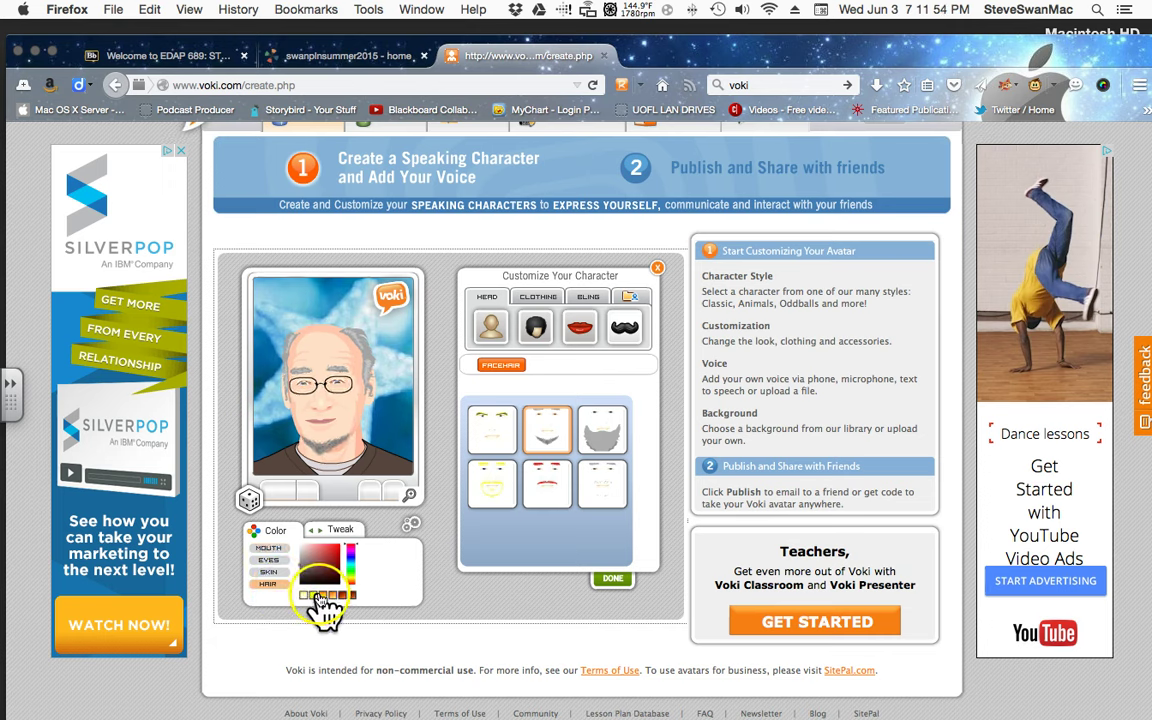
left_click(319, 598)
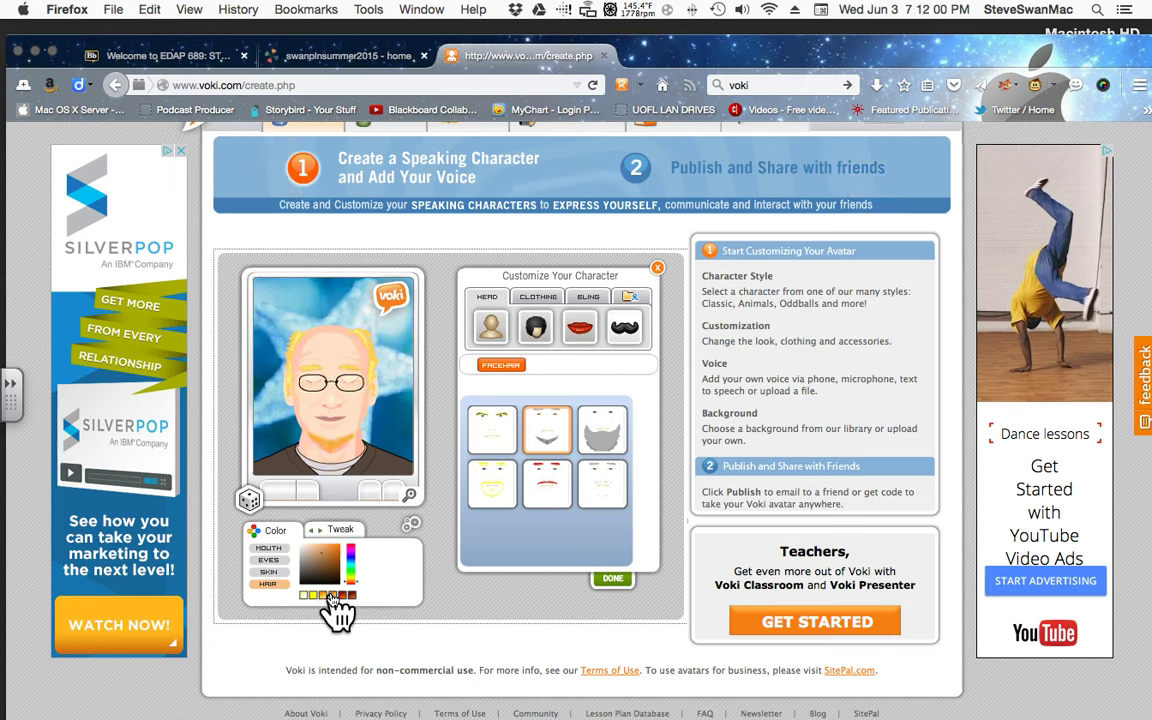
Return to the facial hair styles, then bring up the clothing options
left_click(385, 491)
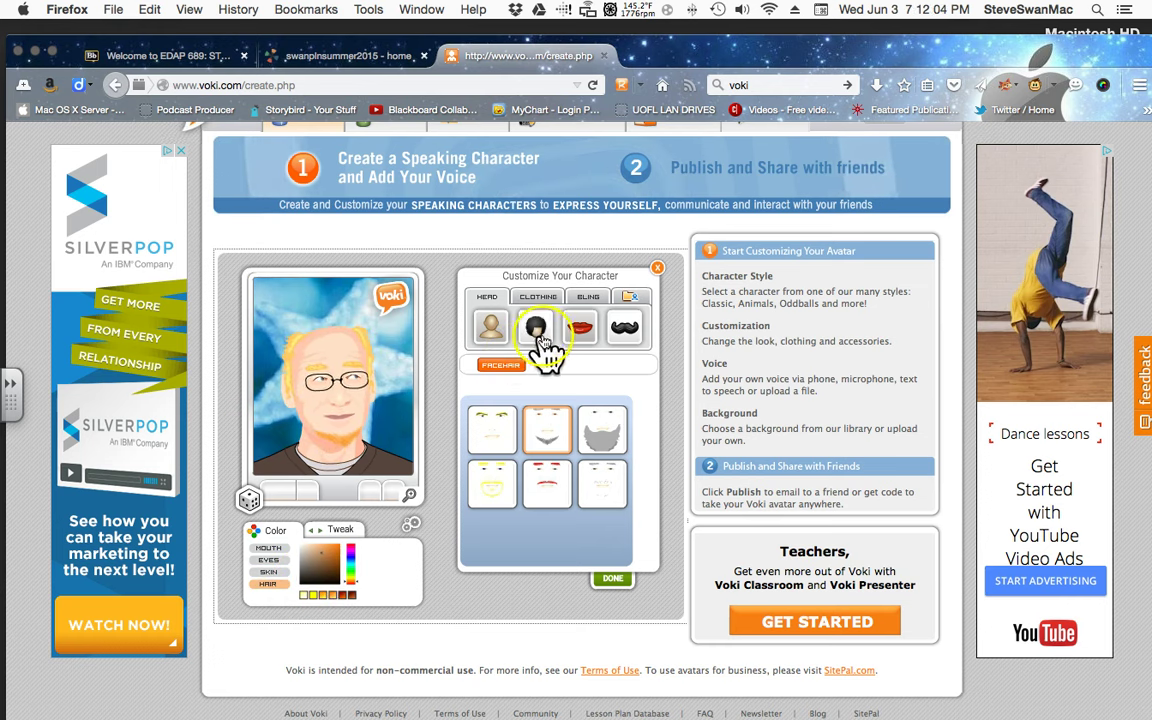
left_click(622, 332)
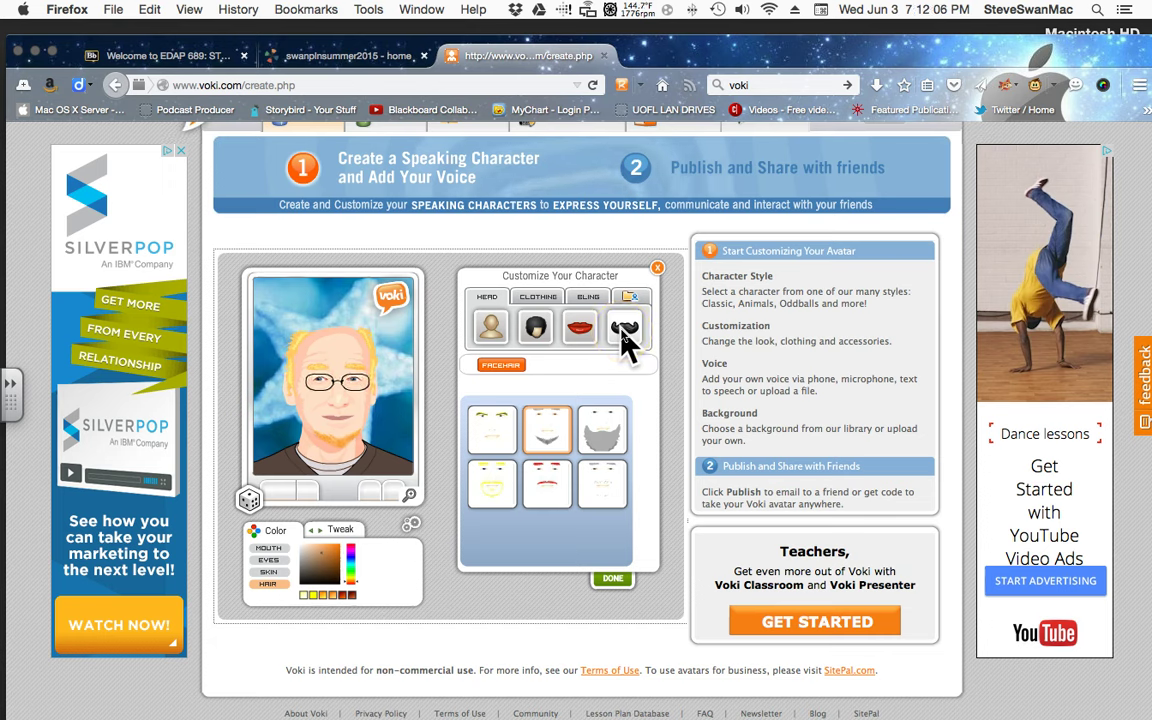
left_click(545, 300)
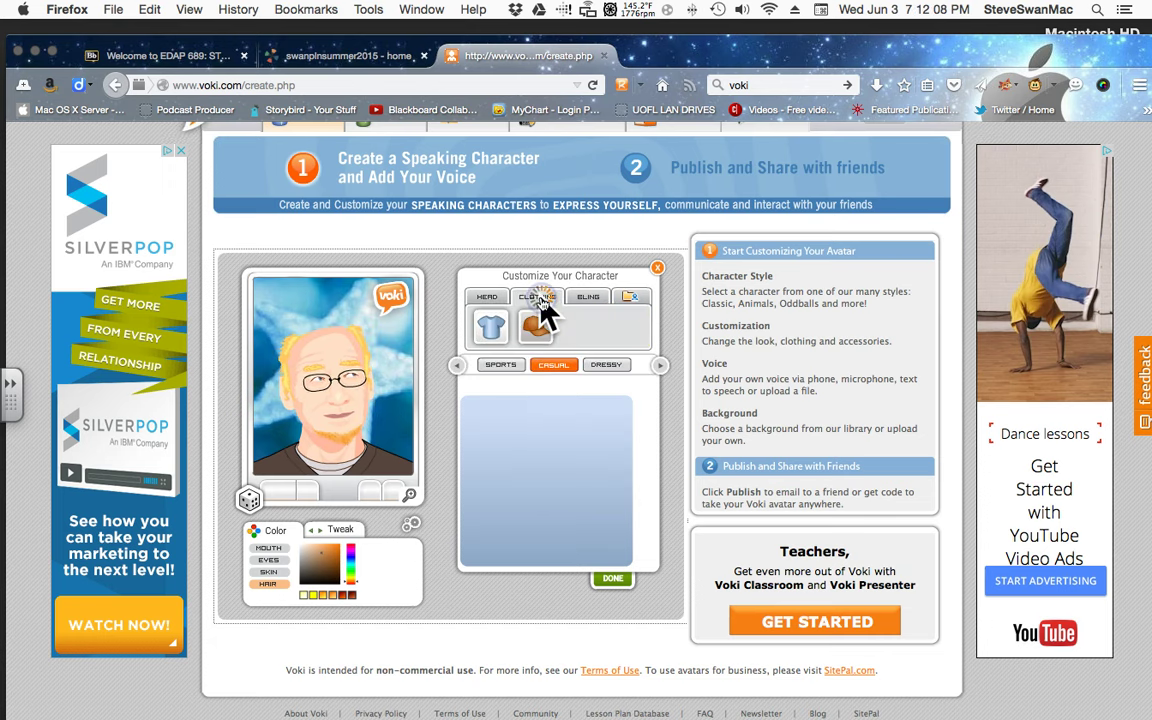
Try black and striped shirts, settle on the dark casual jacket, then show headgear choices
left_click(617, 375)
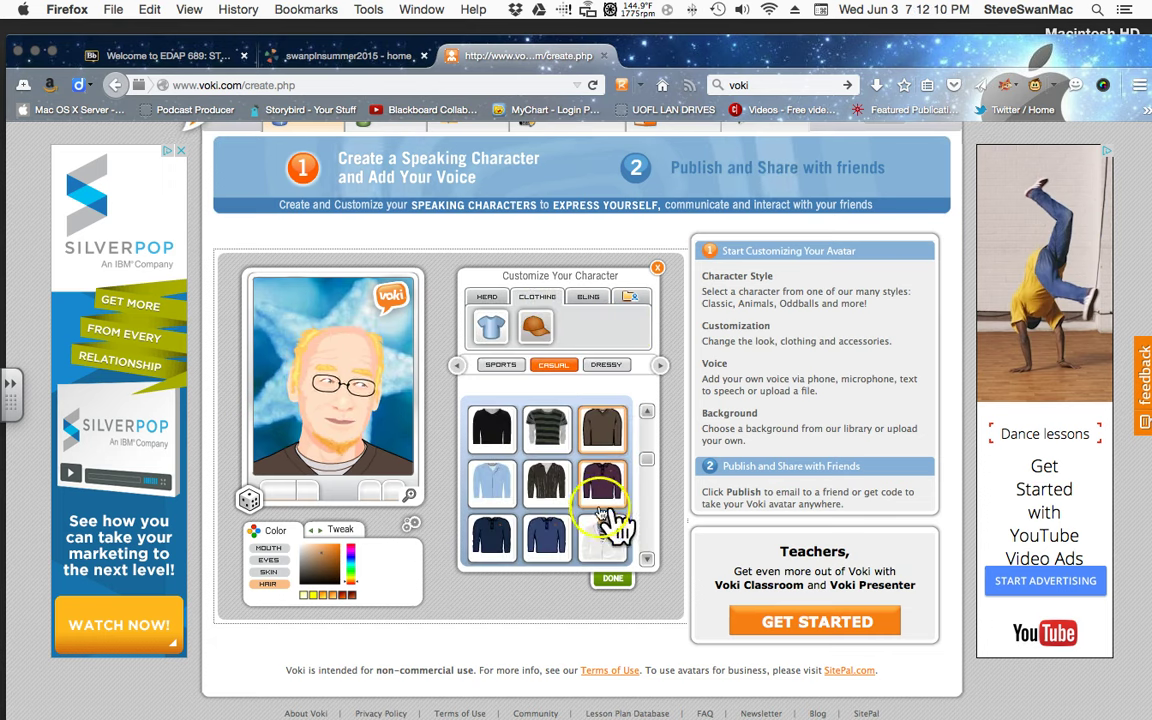
left_click(546, 484)
scroll(546, 484, "down", 1)
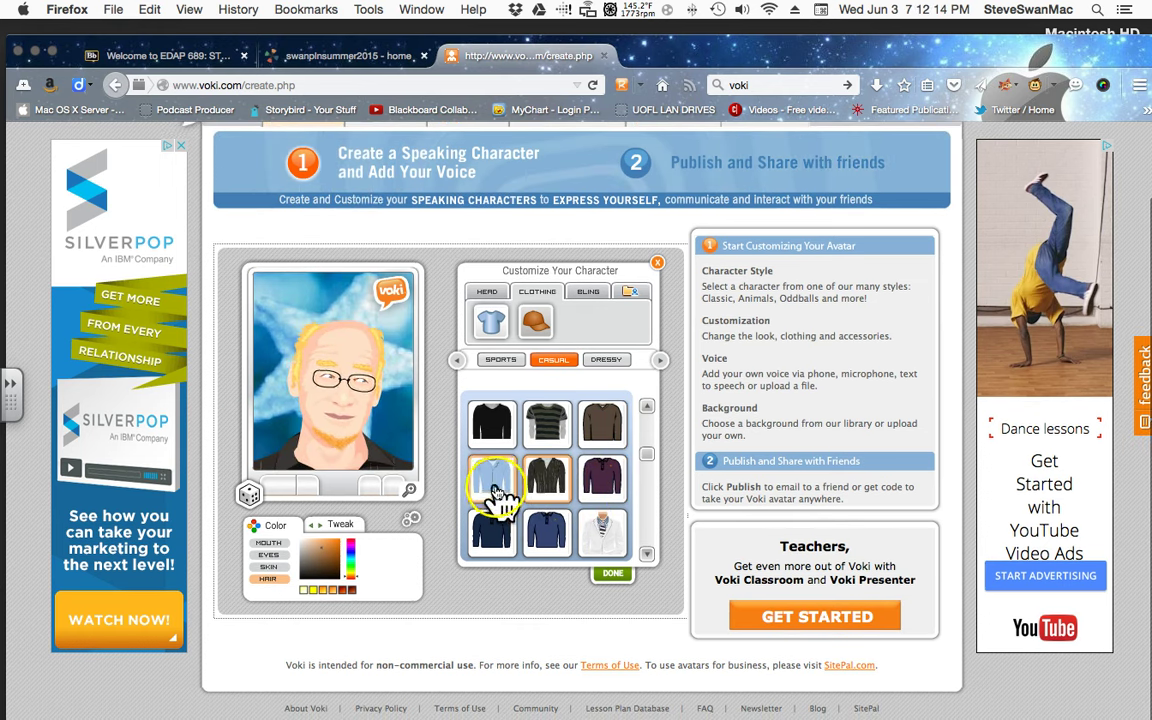
left_click(490, 425)
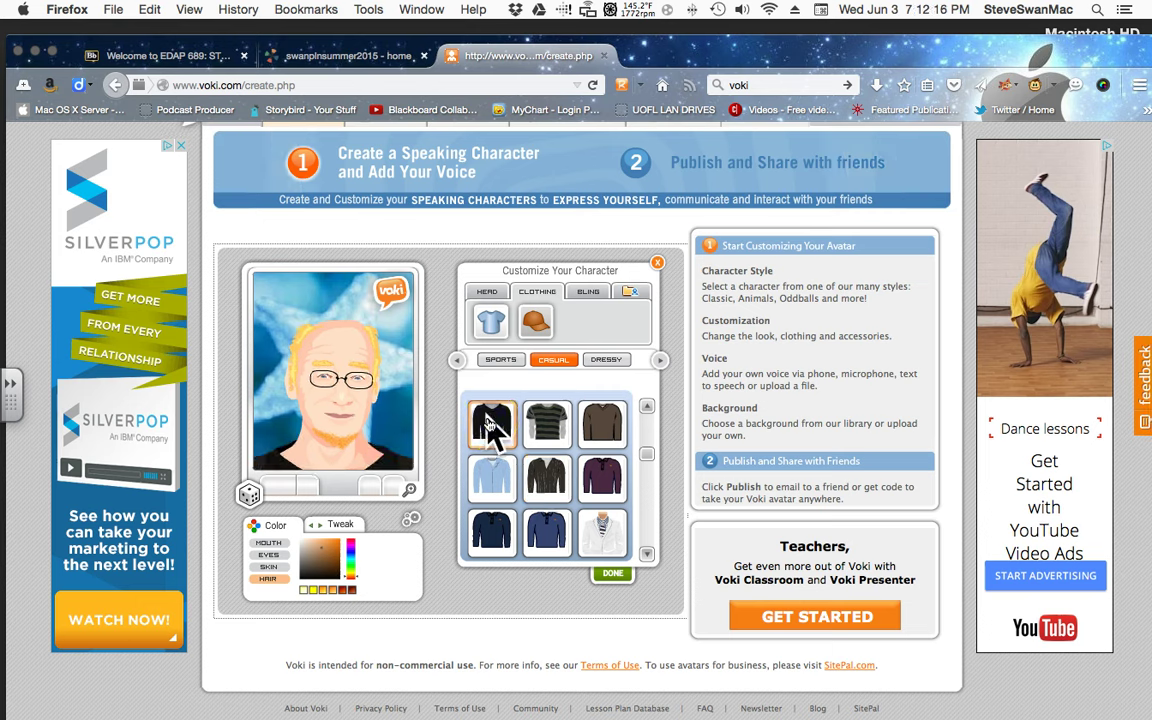
left_click(548, 430)
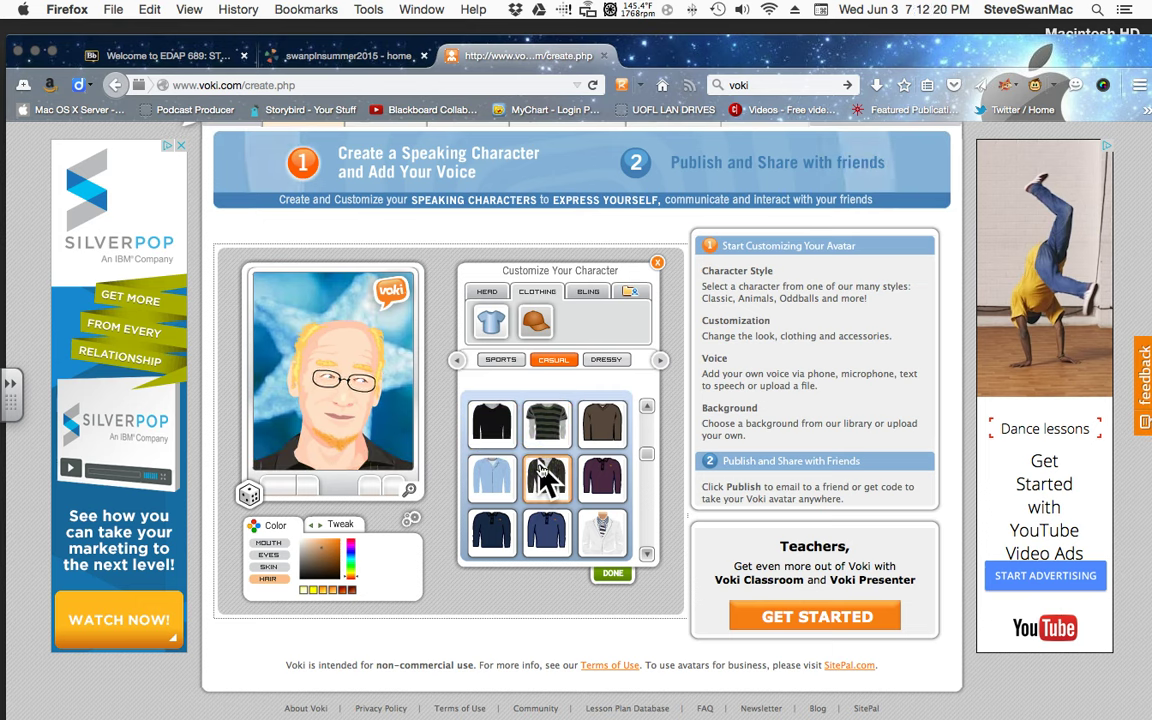
left_click(542, 448)
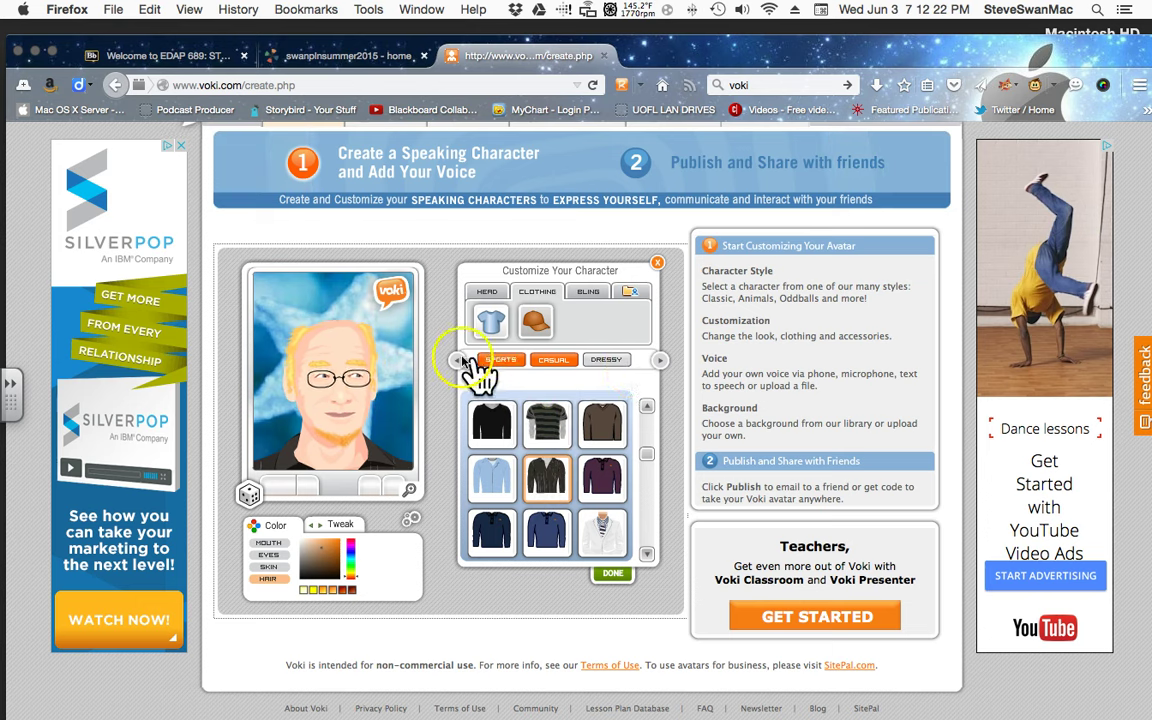
left_click(603, 362)
left_click(553, 318)
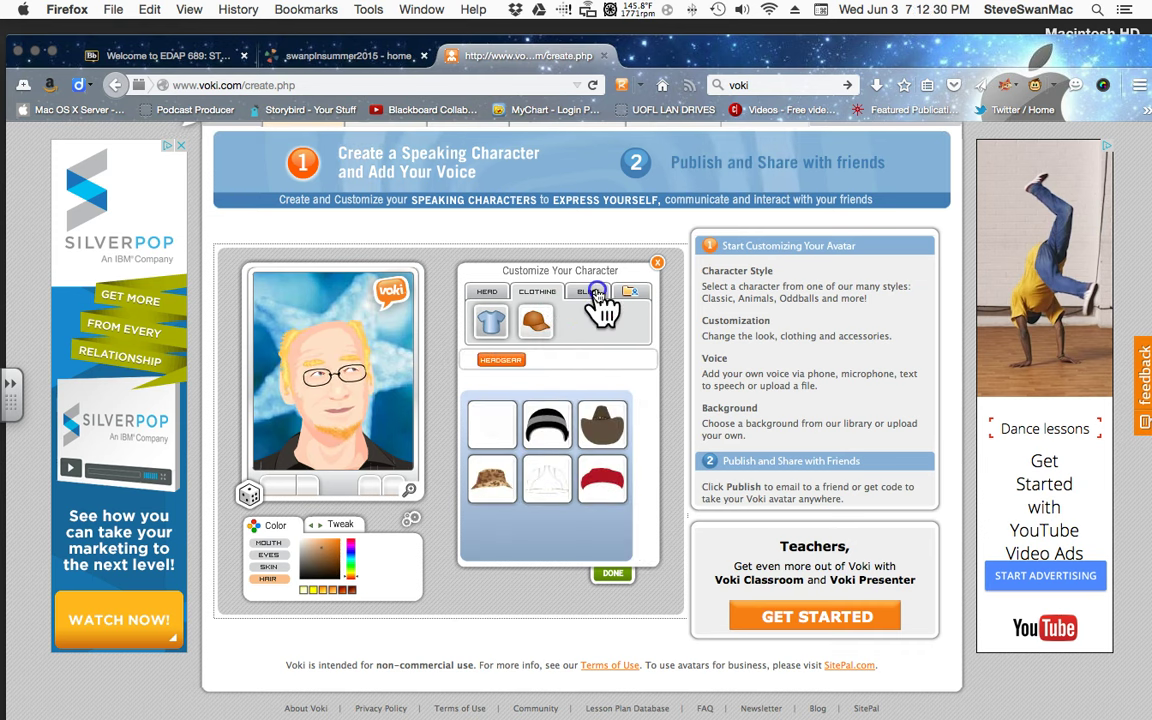
Browse the glasses styles and put thin round wire-rimmed glasses on the avatar
left_click(592, 291)
left_click(597, 425)
left_click(648, 495)
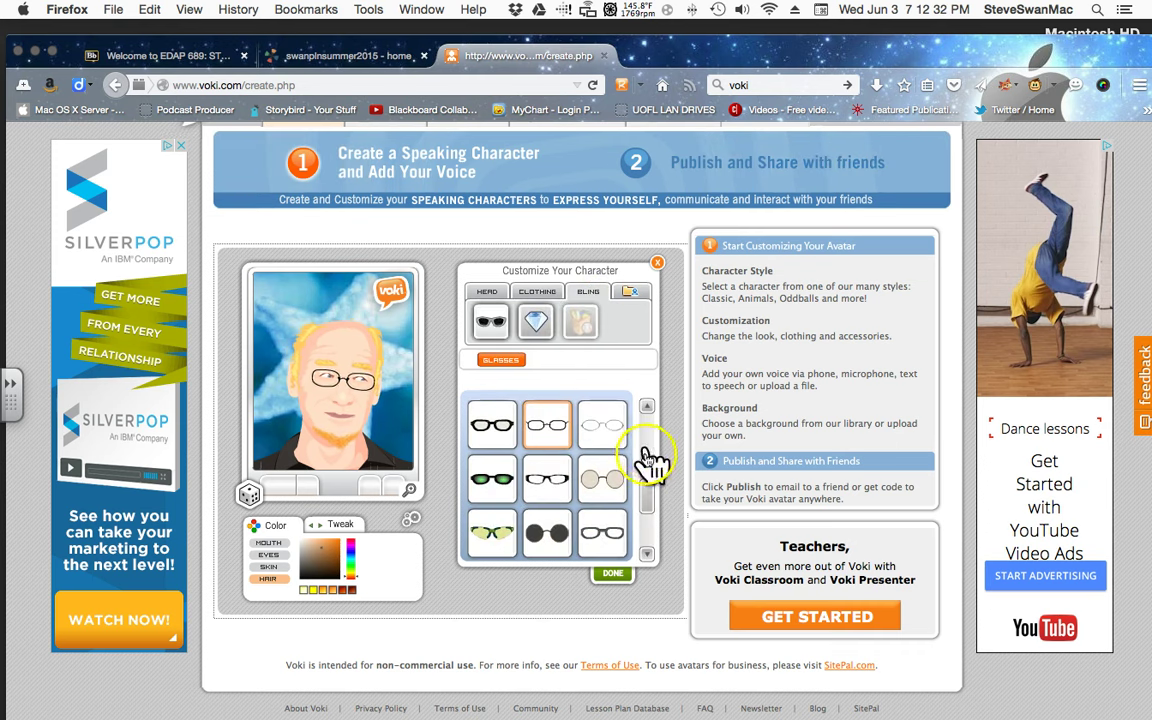
left_click_drag(646, 499, 646, 492)
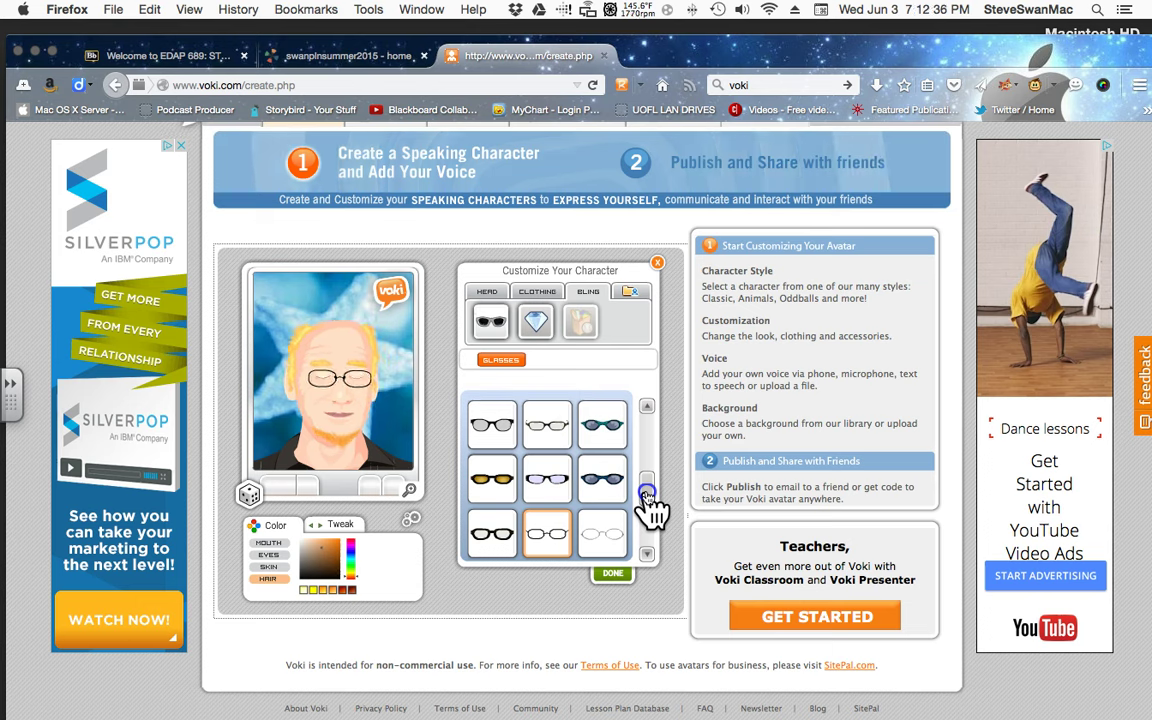
left_click(517, 422)
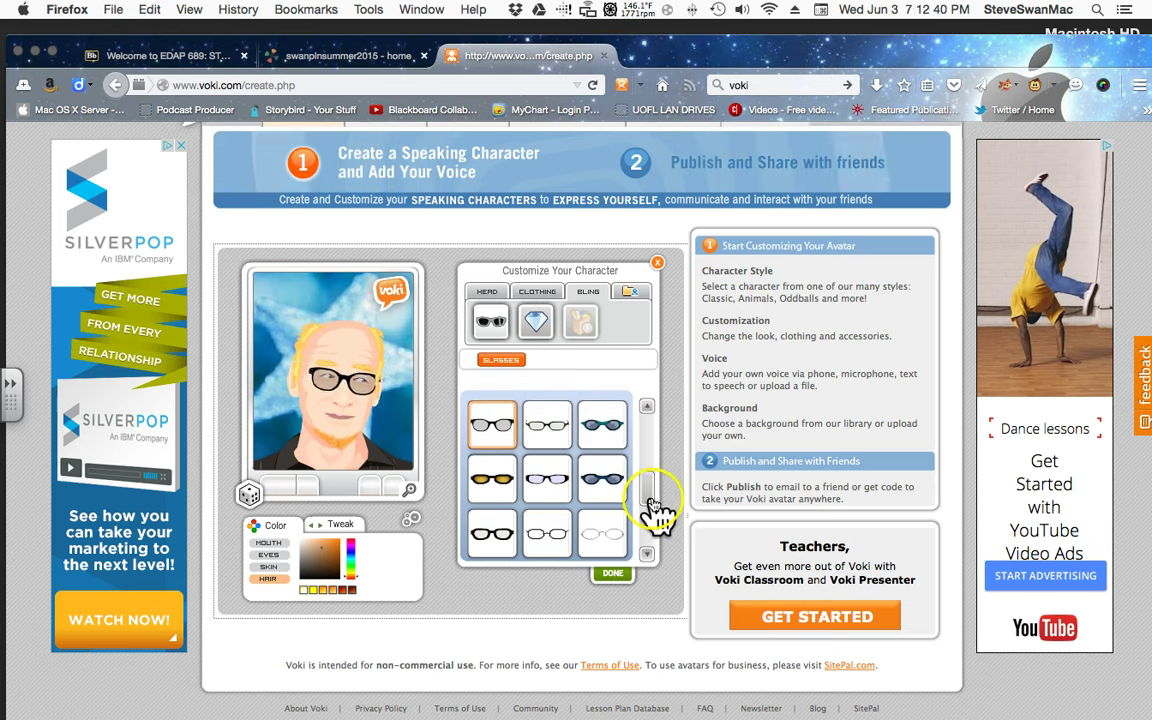
left_click(603, 537)
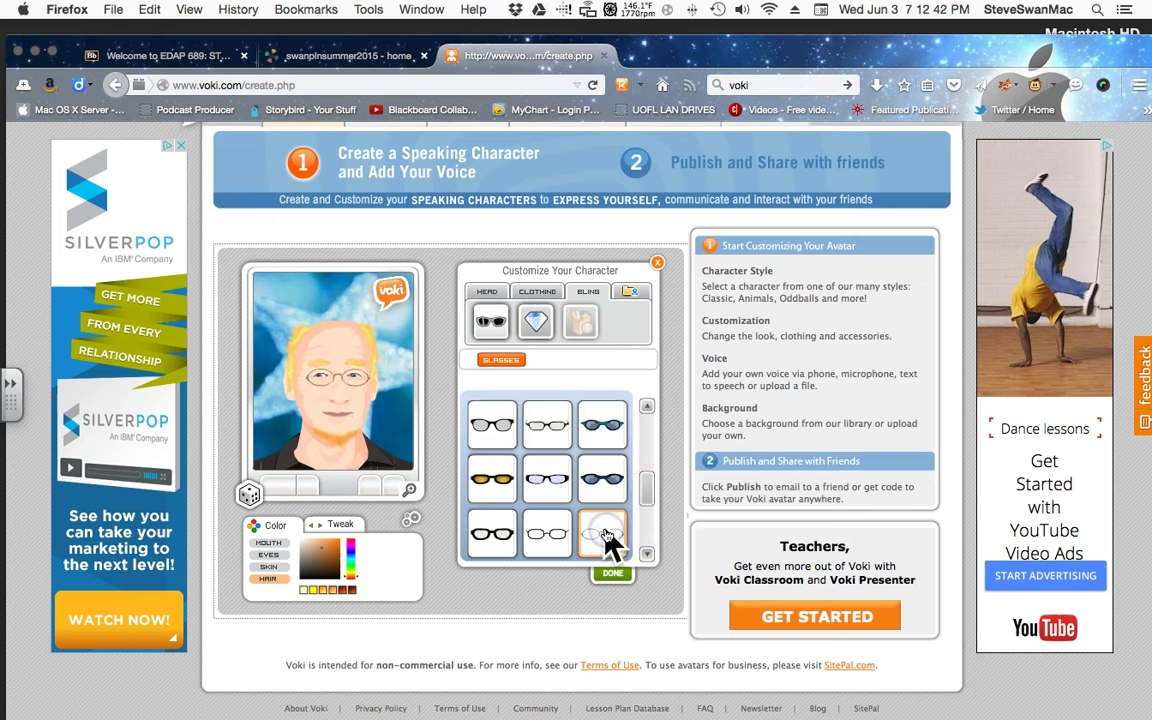
left_click(650, 480)
left_click_drag(650, 480, 653, 512)
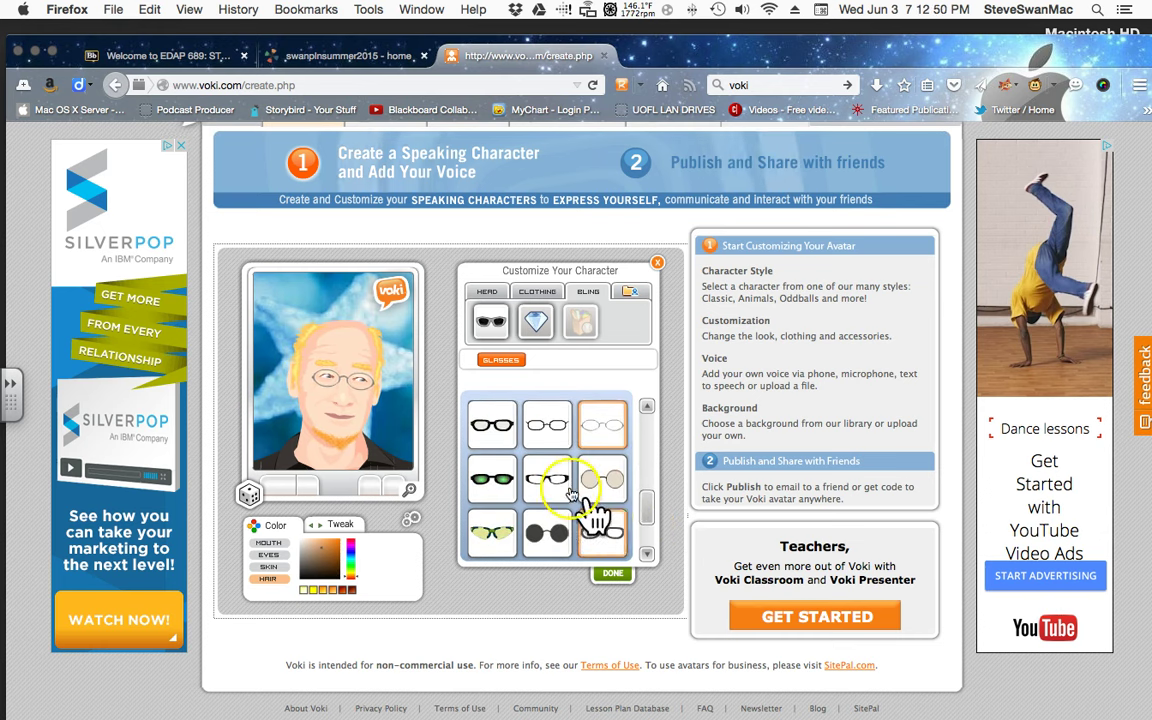
left_click(597, 430)
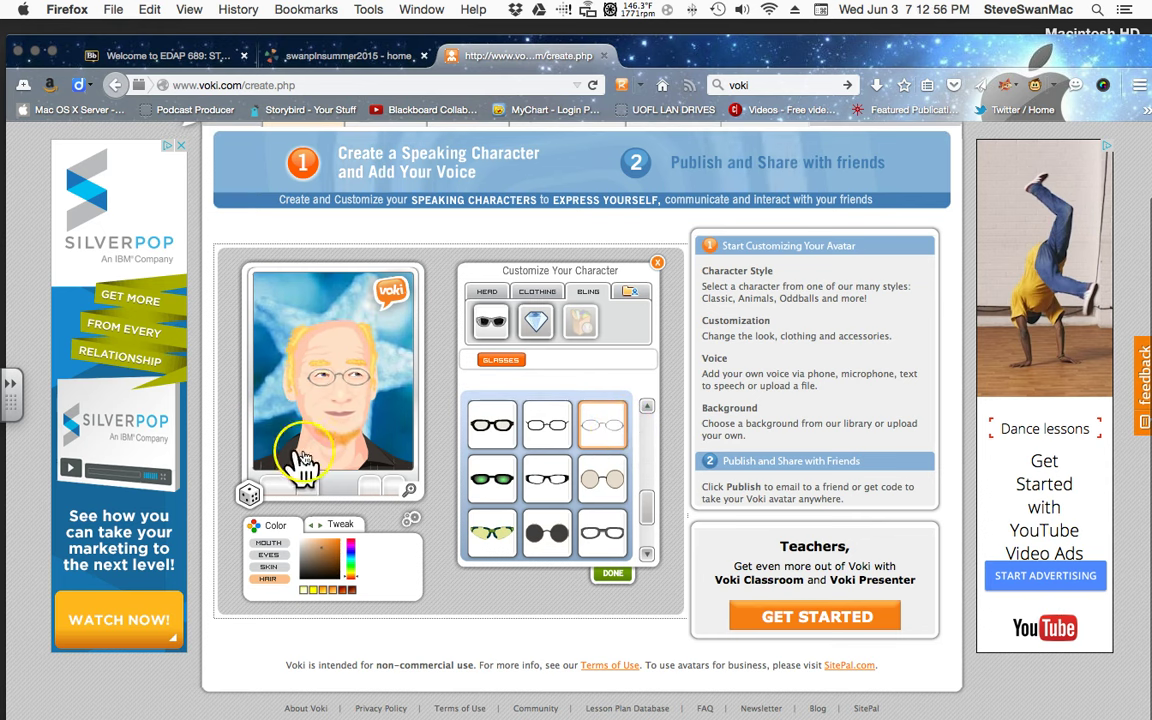
Finish the glasses choice and open the library of background images
left_click(609, 576)
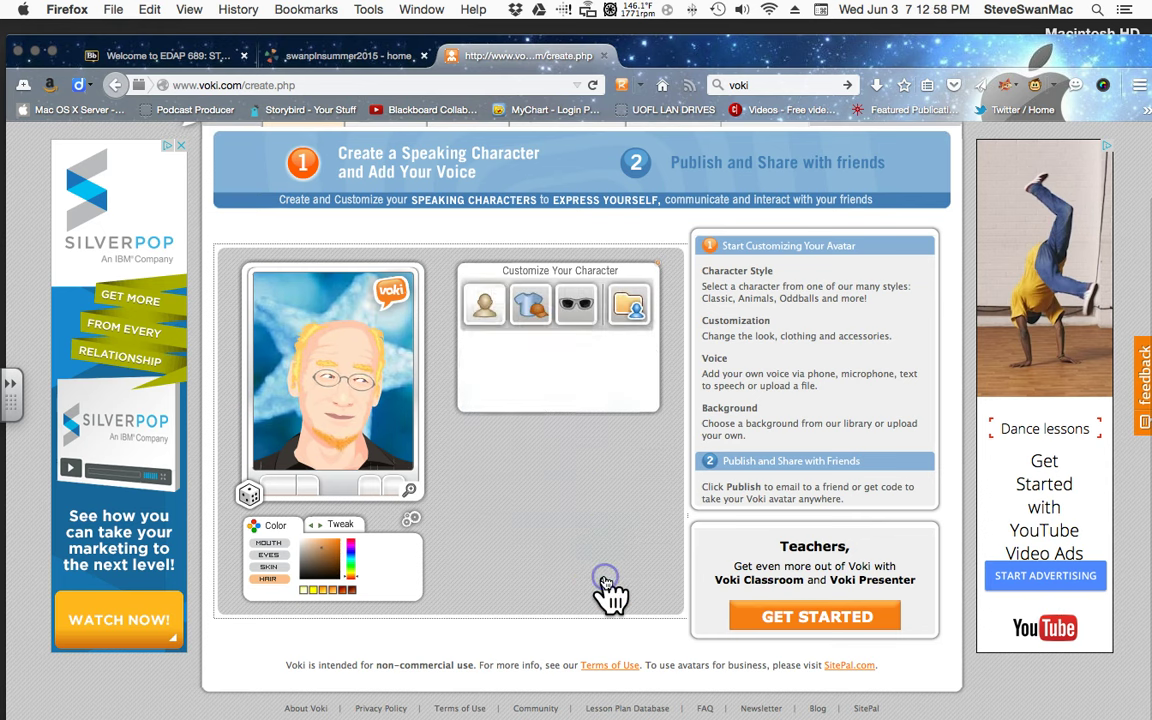
left_click(607, 582)
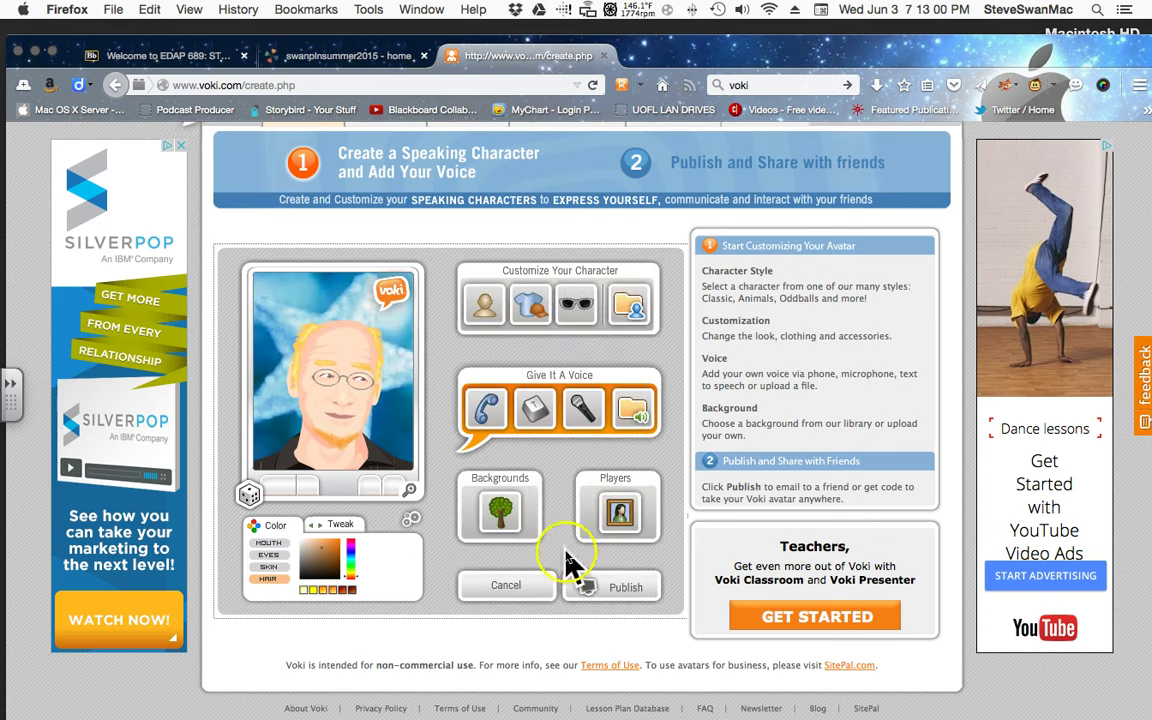
left_click(501, 505)
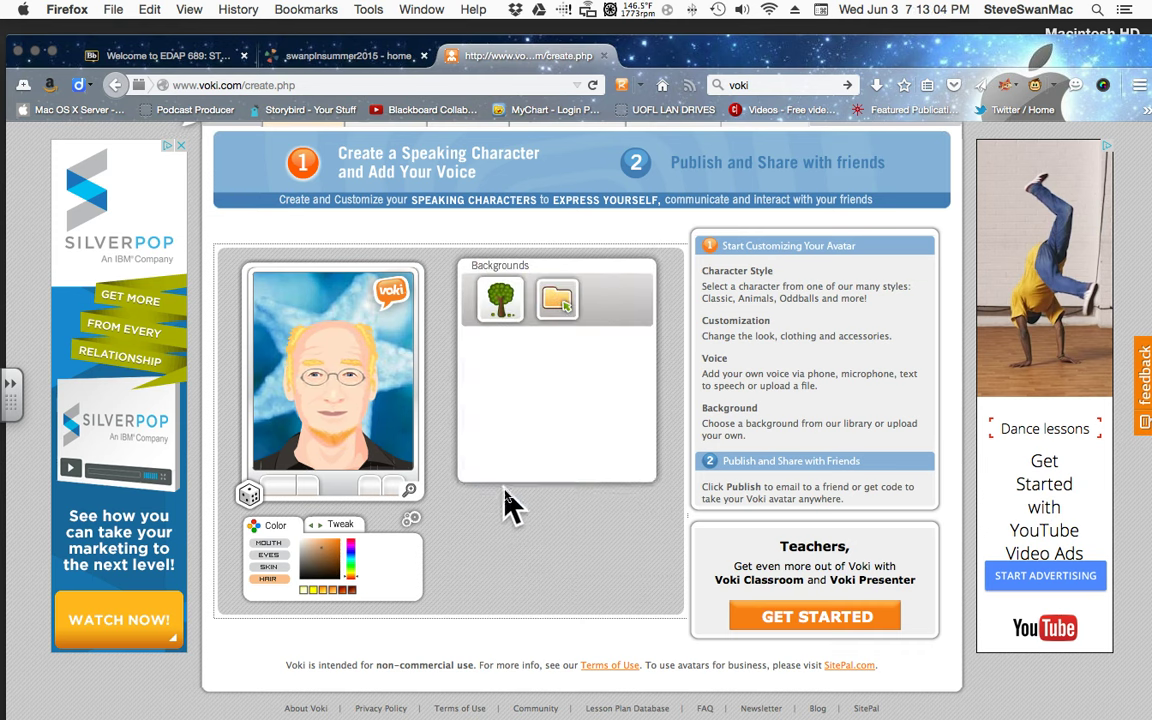
left_click(563, 464)
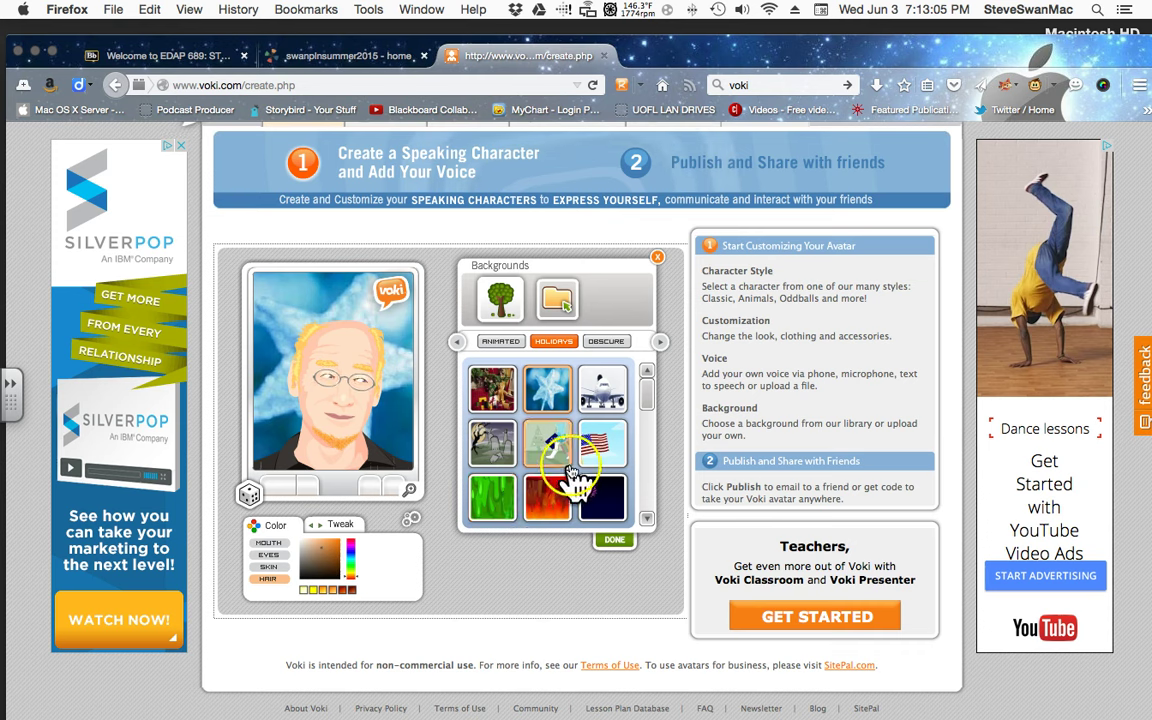
left_click(648, 400)
left_click_drag(648, 420, 648, 458)
Browse the sports, indoor, nightlife and city view background categories
left_click(656, 345)
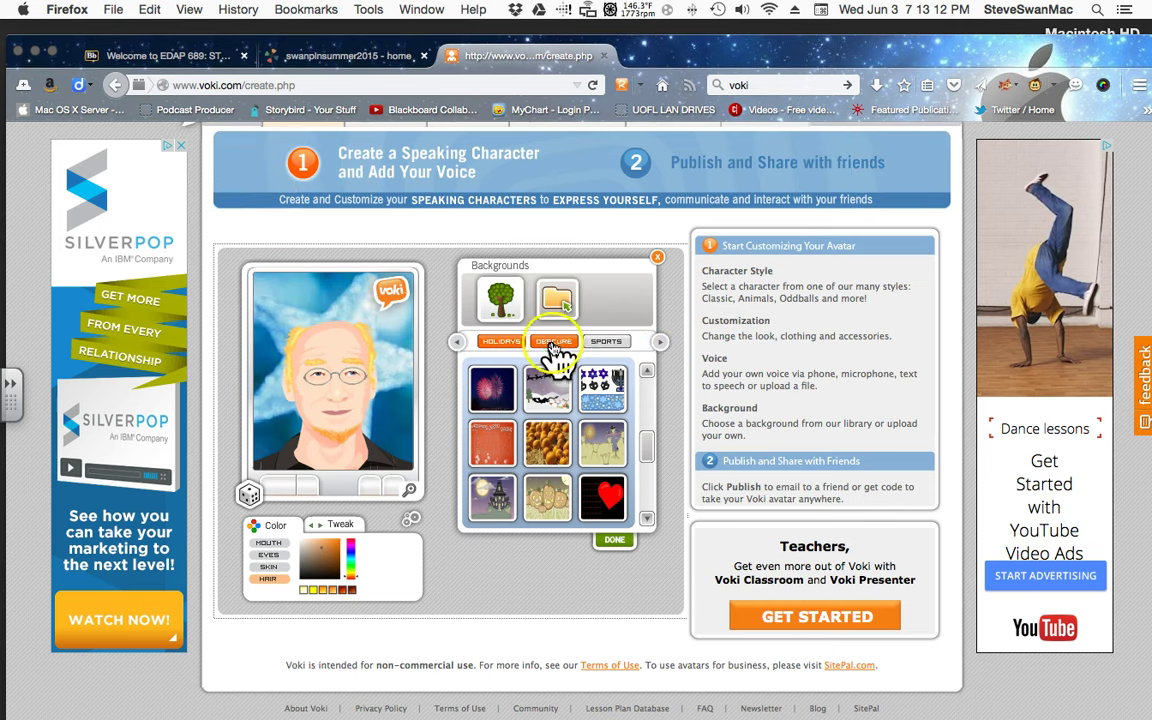
left_click(607, 342)
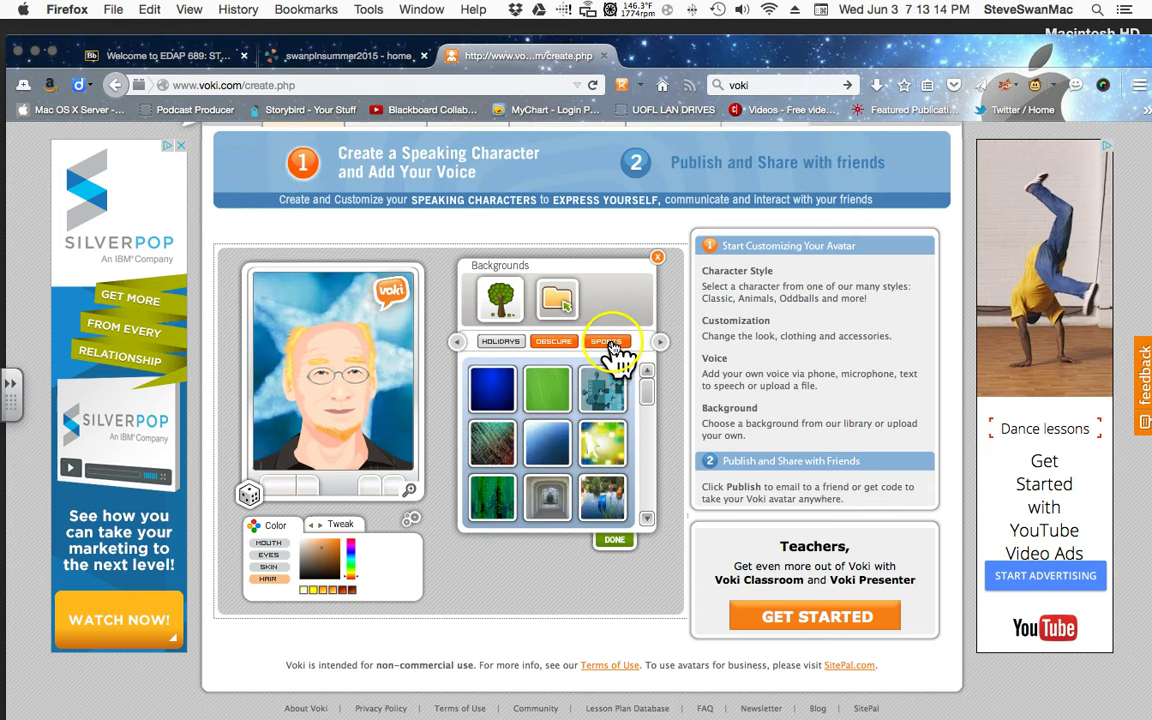
left_click(614, 342)
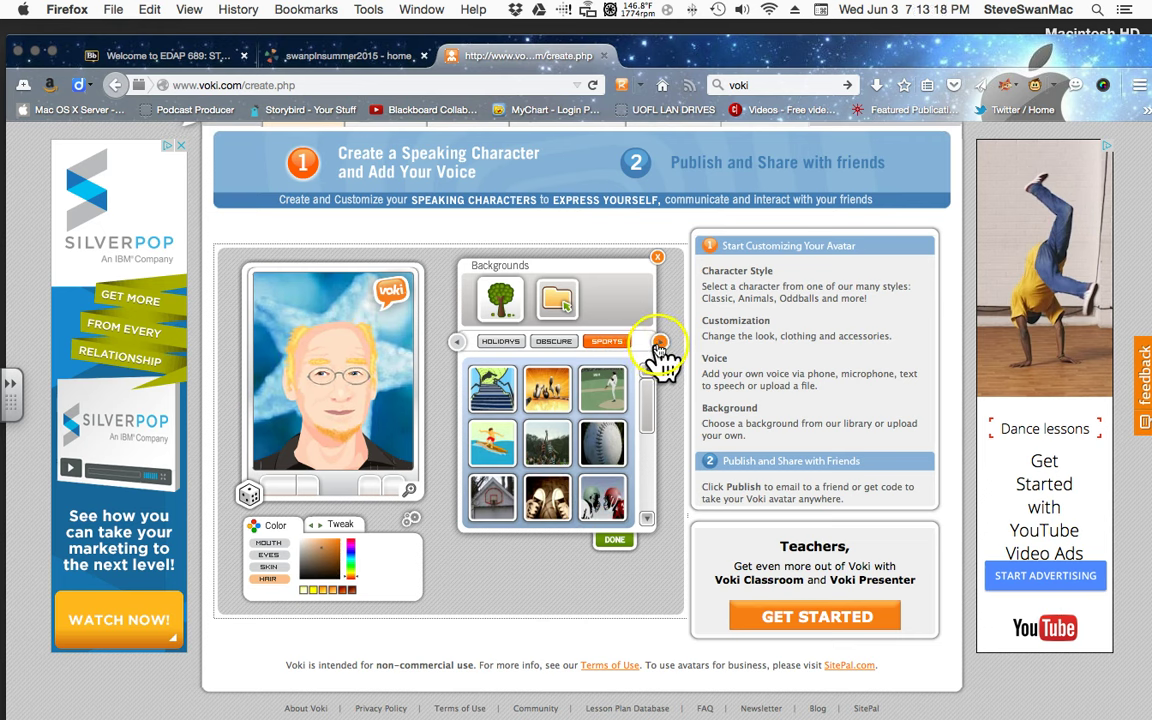
left_click(659, 343)
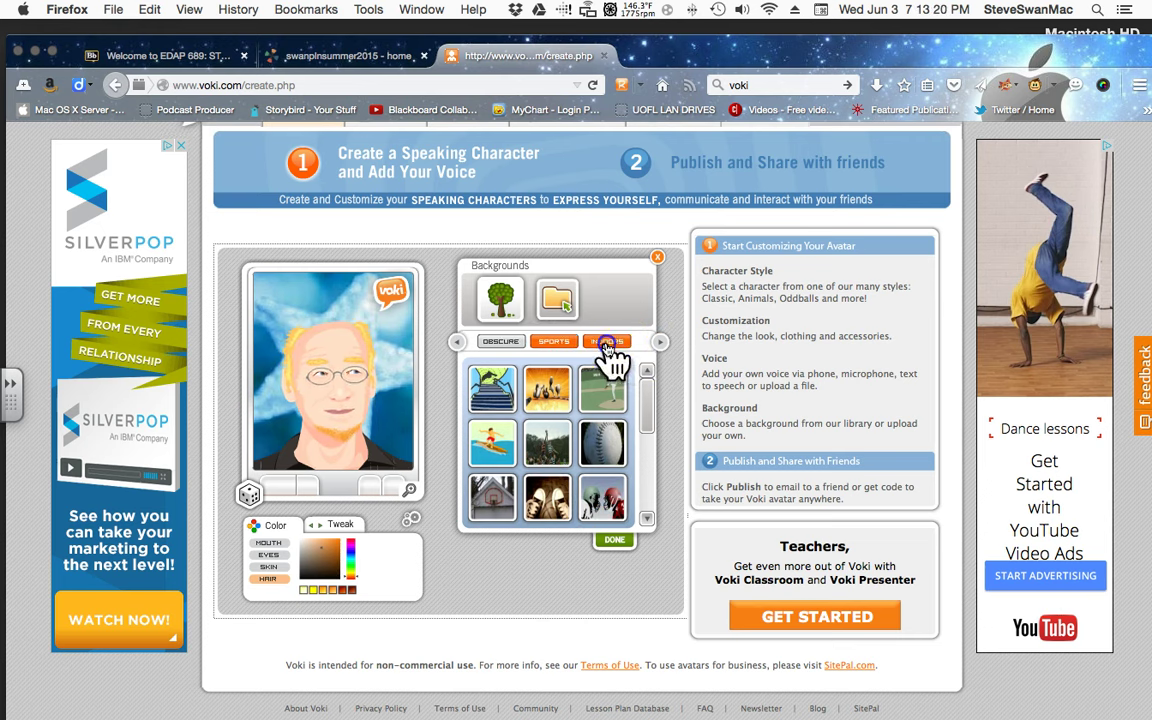
left_click(606, 342)
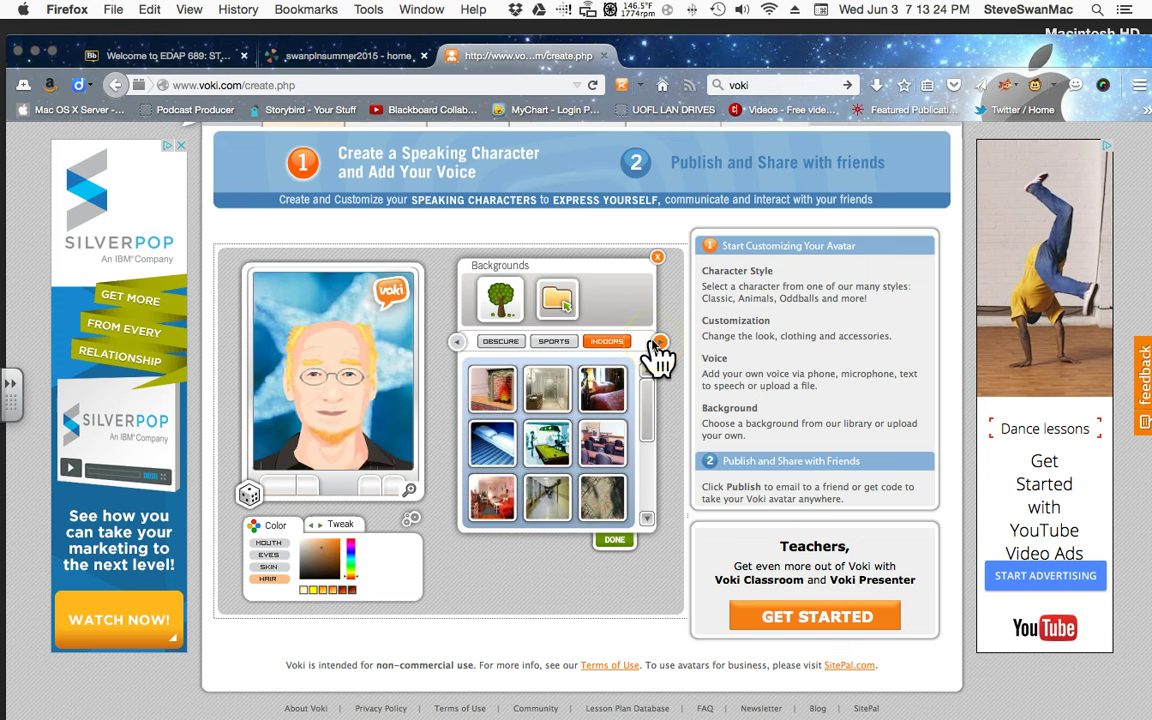
left_click(646, 443)
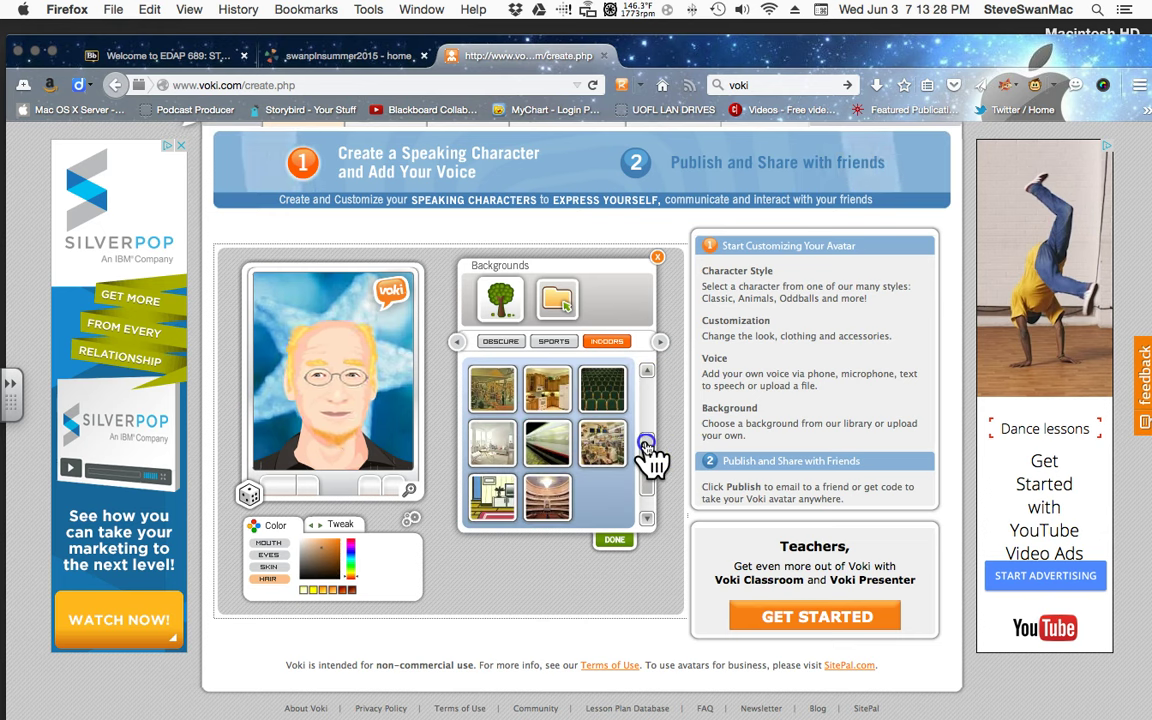
left_click(646, 438)
left_click(661, 341)
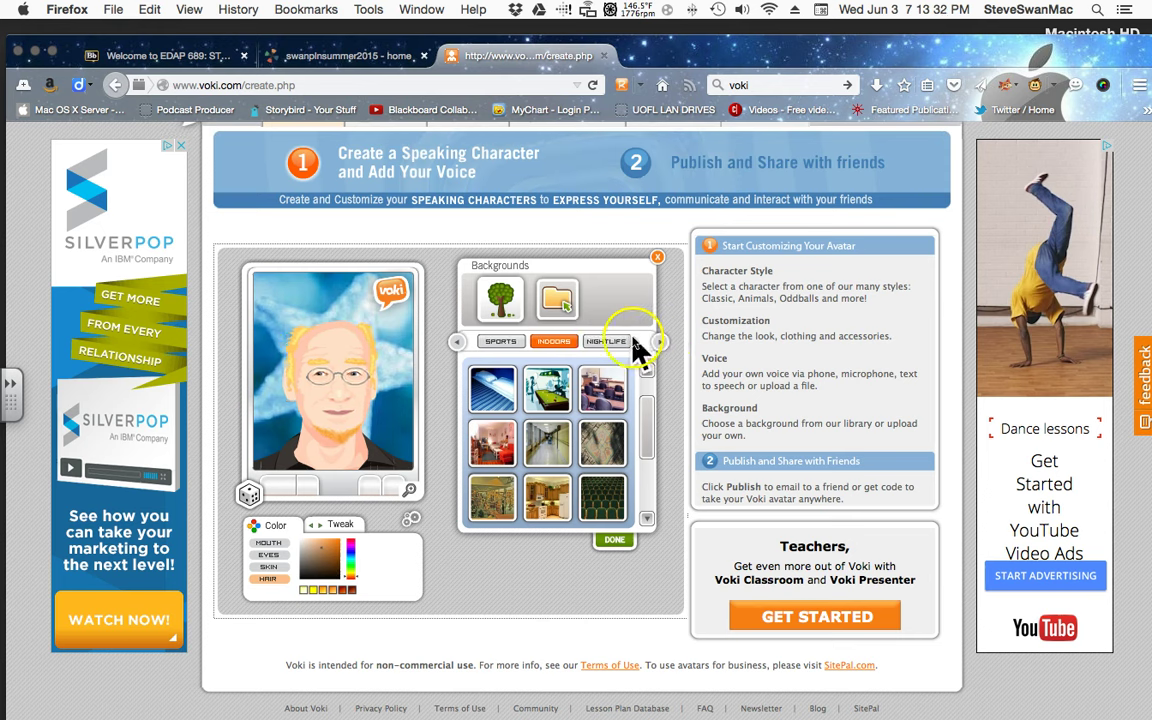
left_click(616, 340)
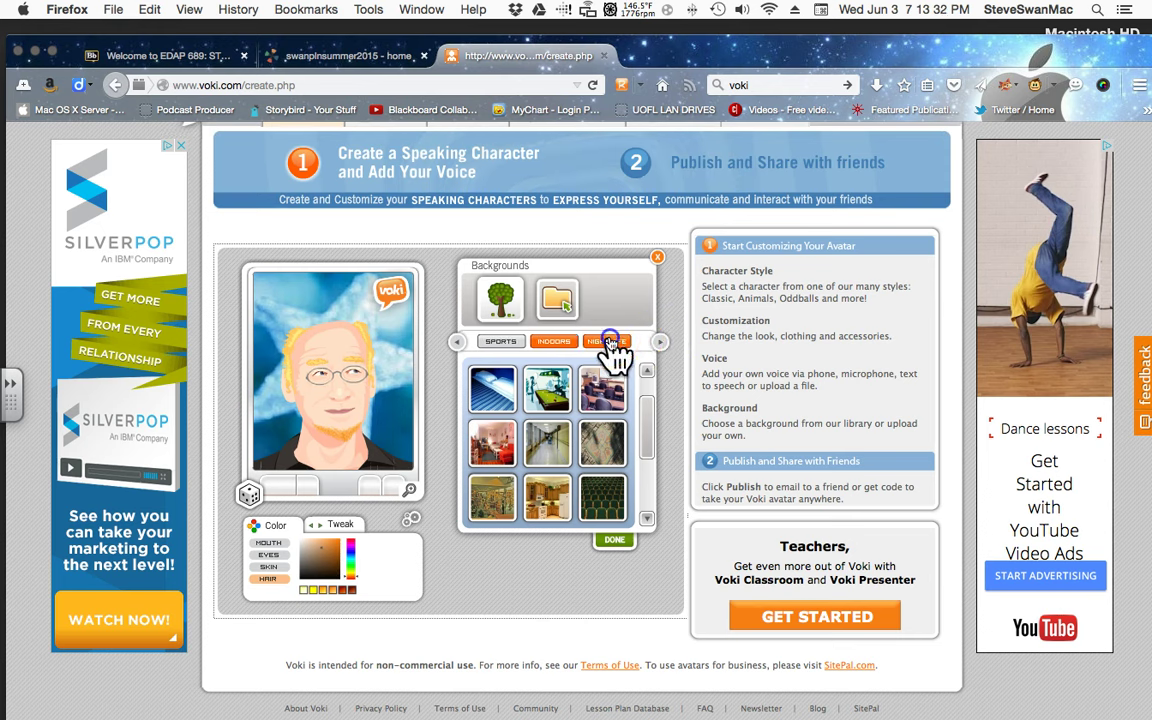
left_click(661, 343)
left_click(662, 343)
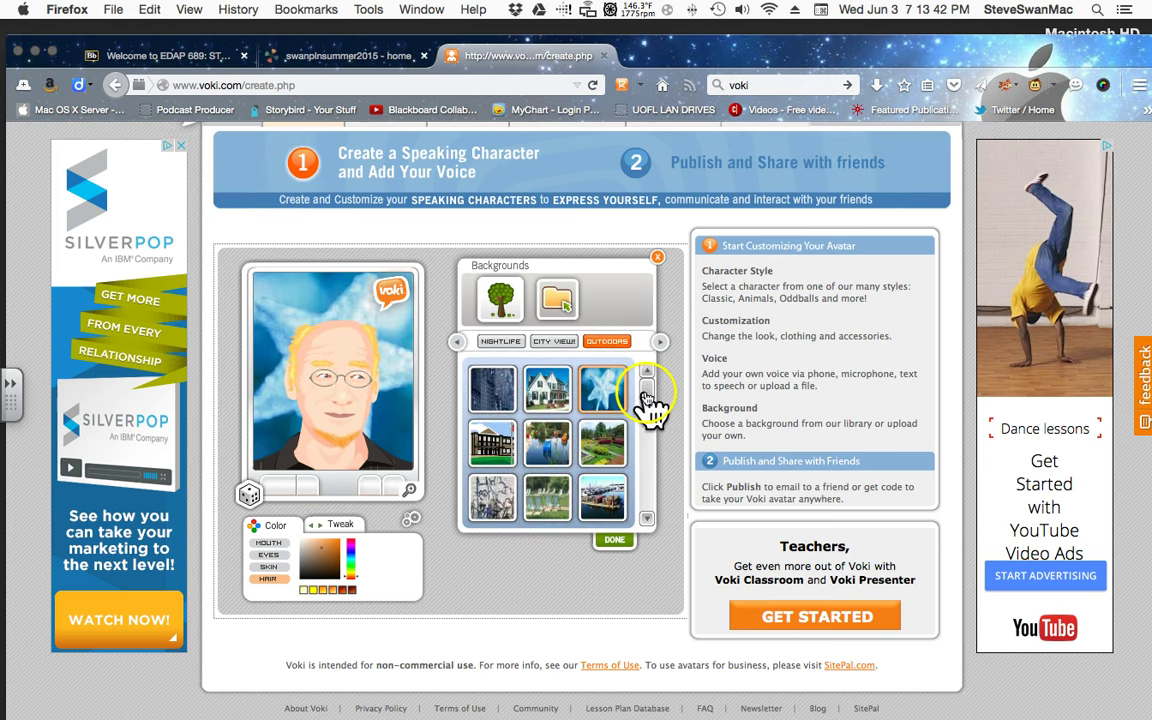
Set the dark snowy forest from the Outdoors backgrounds behind the avatar
left_click_drag(648, 400, 644, 490)
scroll(648, 460, "down", 1)
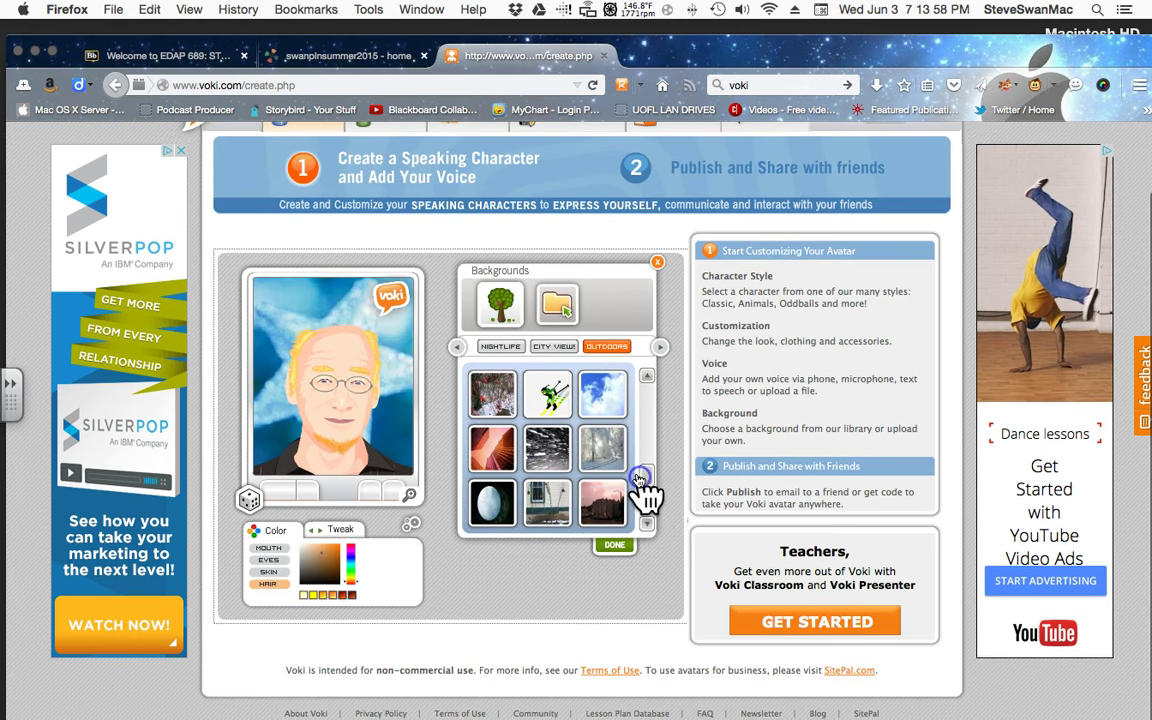
left_click(604, 452)
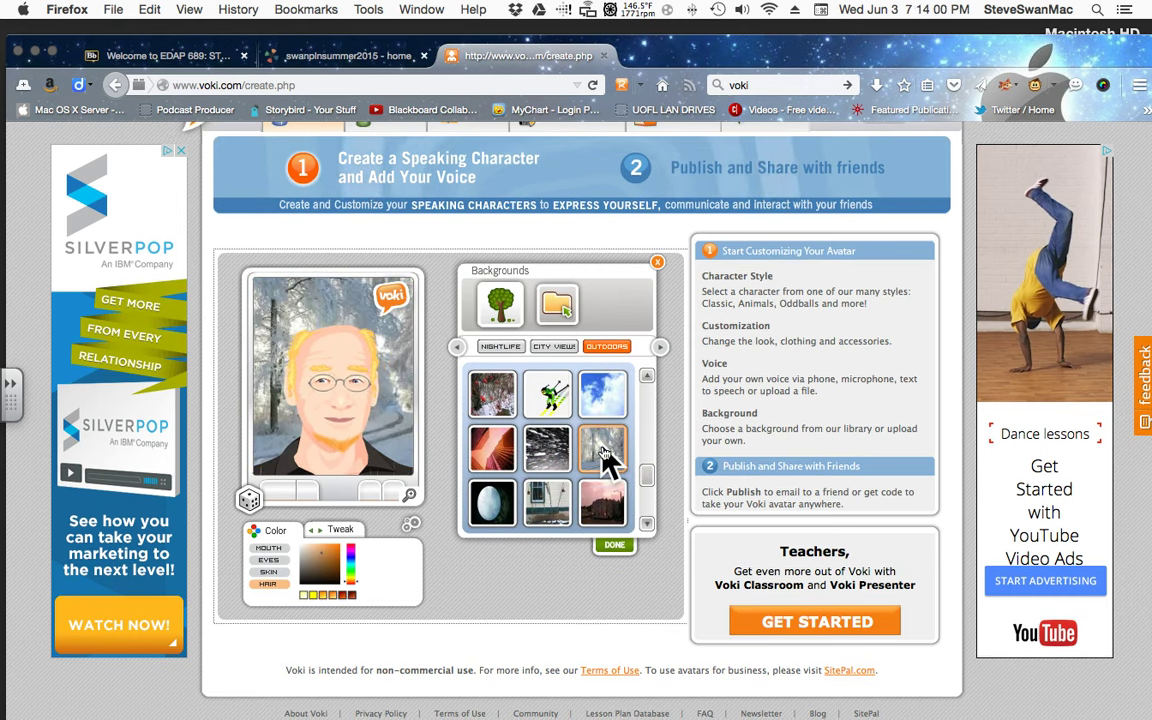
left_click(556, 445)
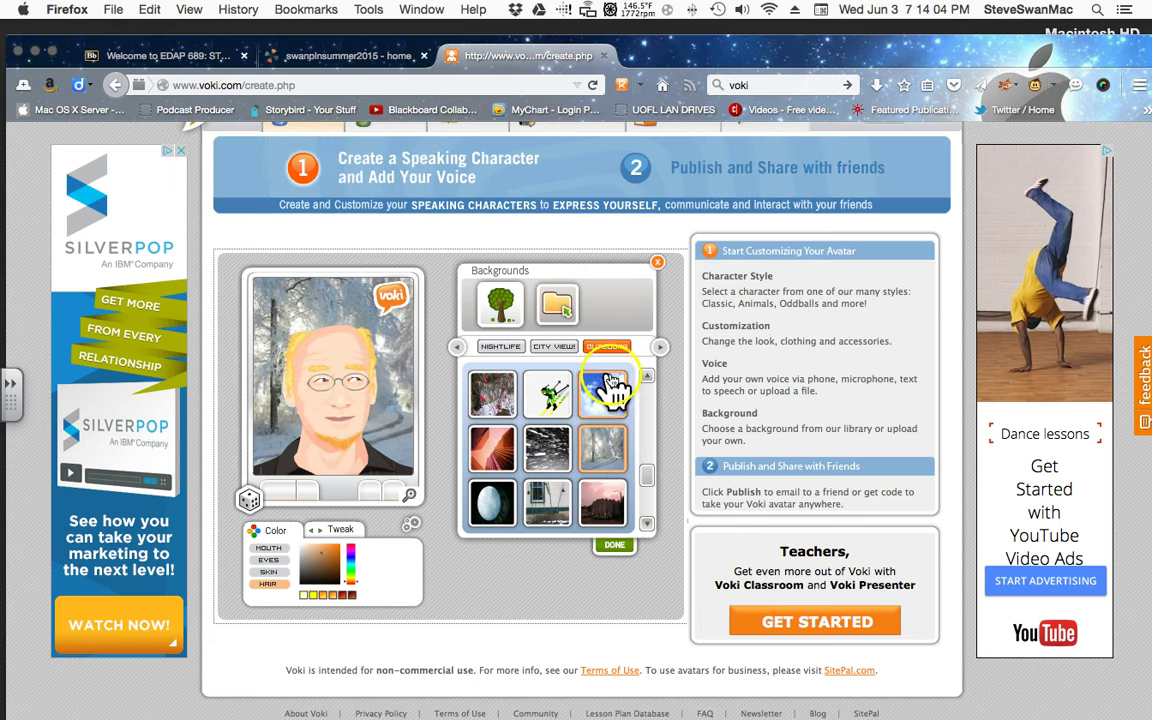
left_click(659, 347)
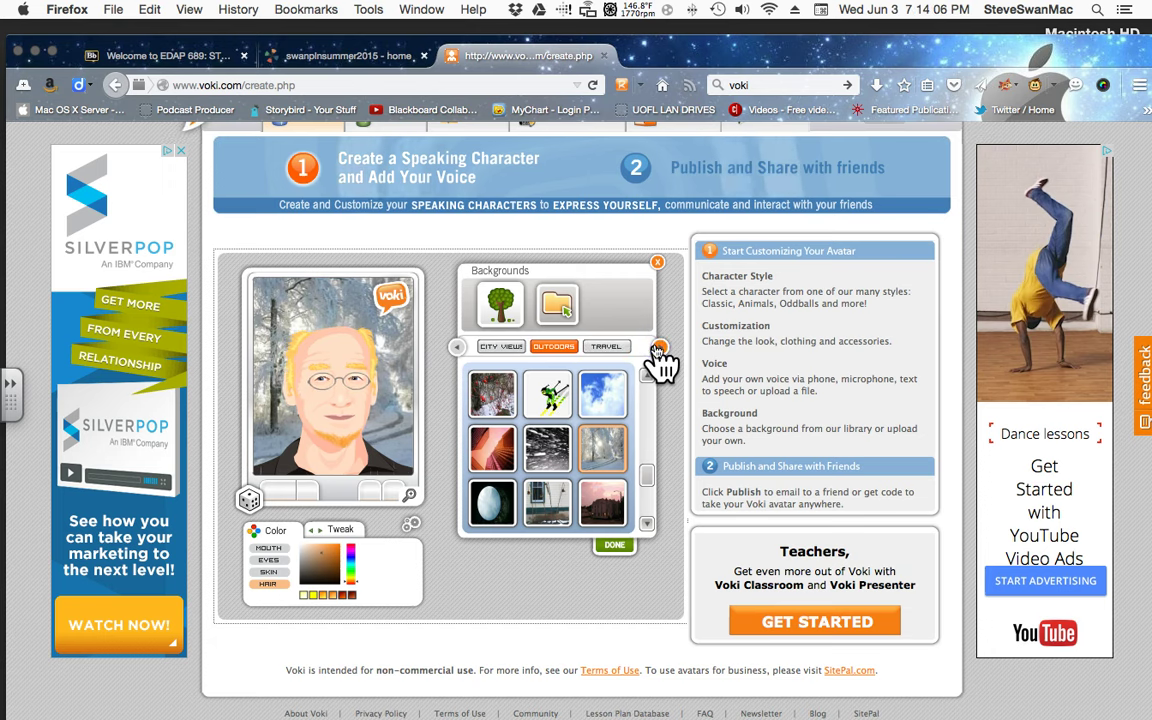
Use the palm-tree pool scene from the Travel backgrounds as the avatar's backdrop
left_click(605, 346)
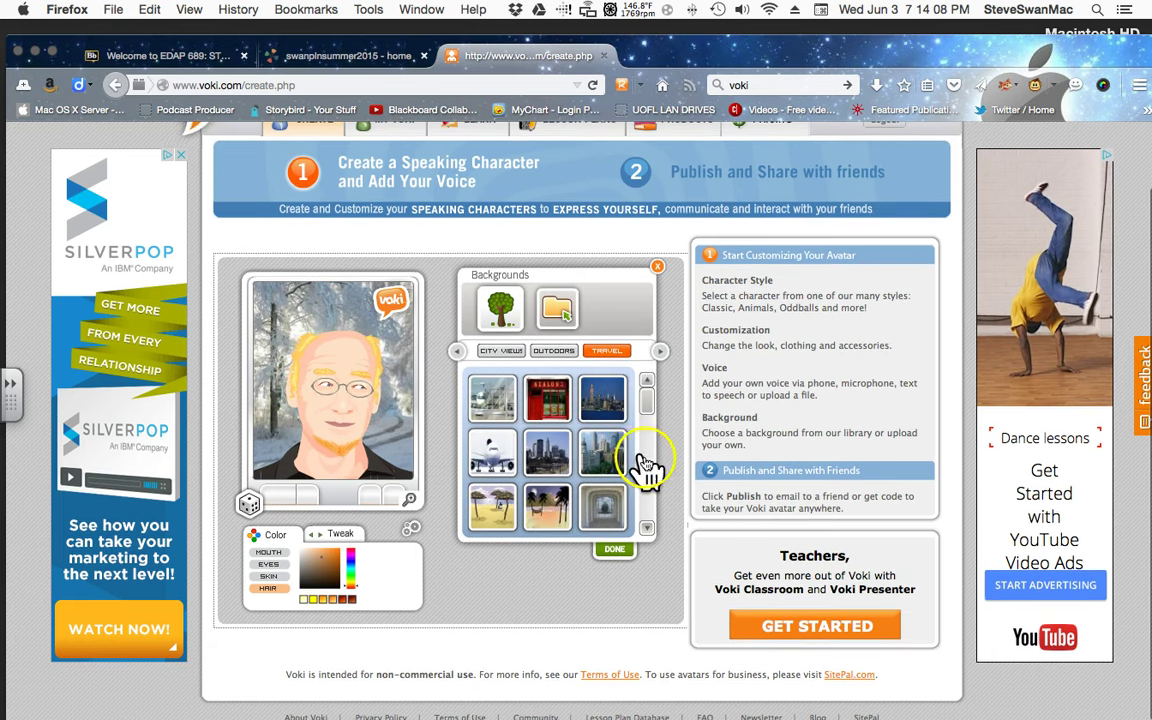
left_click(646, 527)
left_click(646, 527)
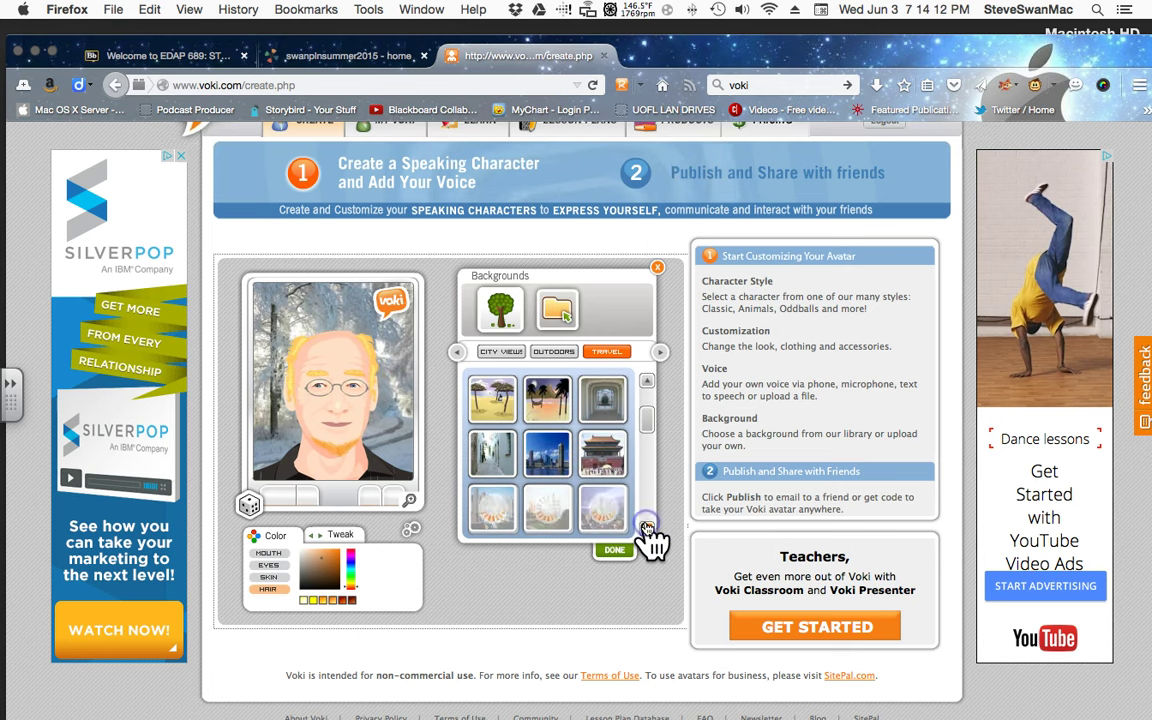
left_click(646, 527)
left_click(646, 524)
left_click(650, 463)
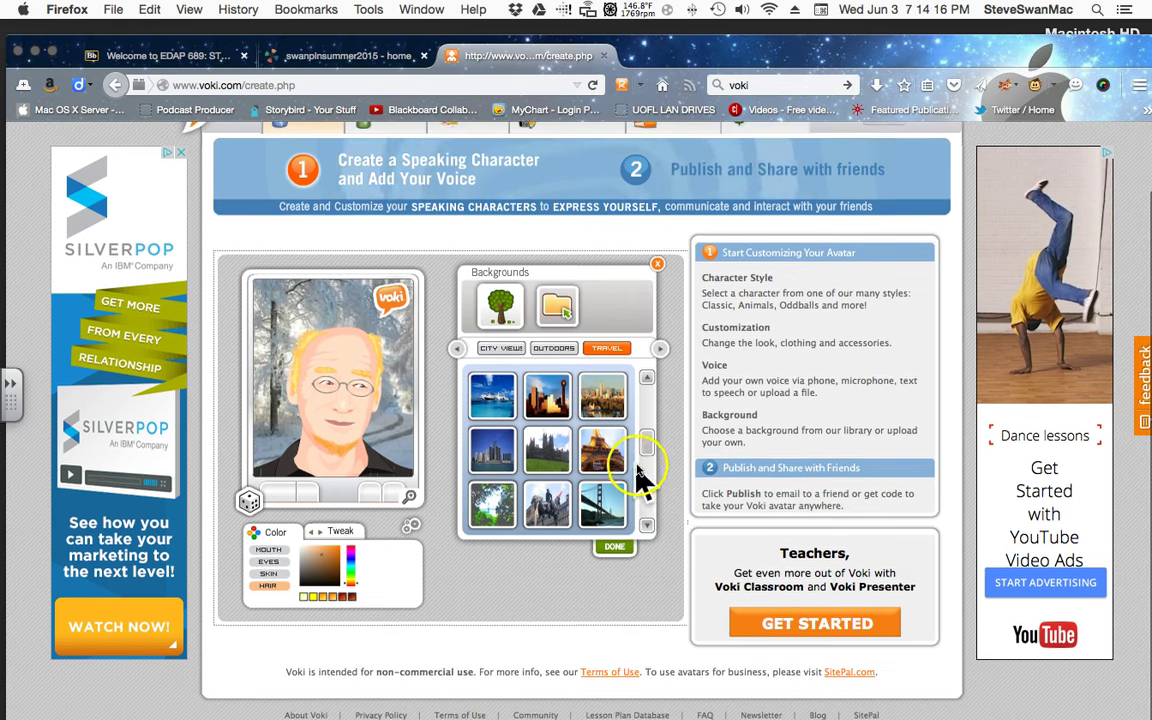
left_click_drag(648, 460, 650, 483)
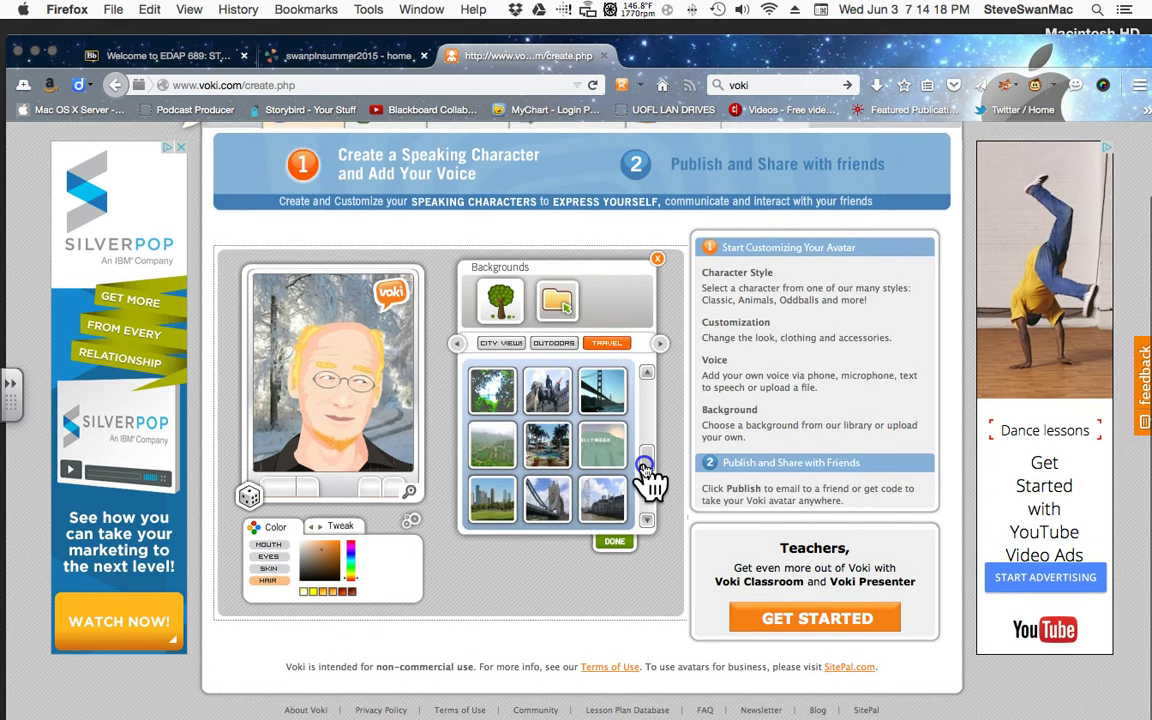
left_click(540, 450)
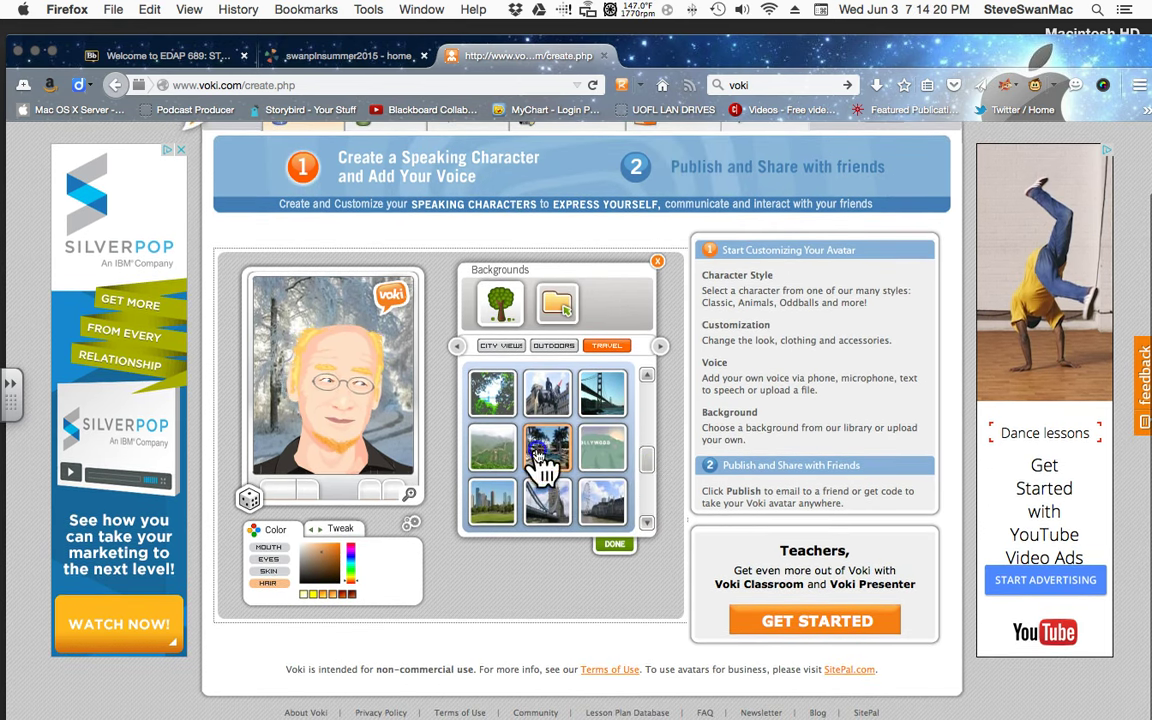
left_click(572, 470)
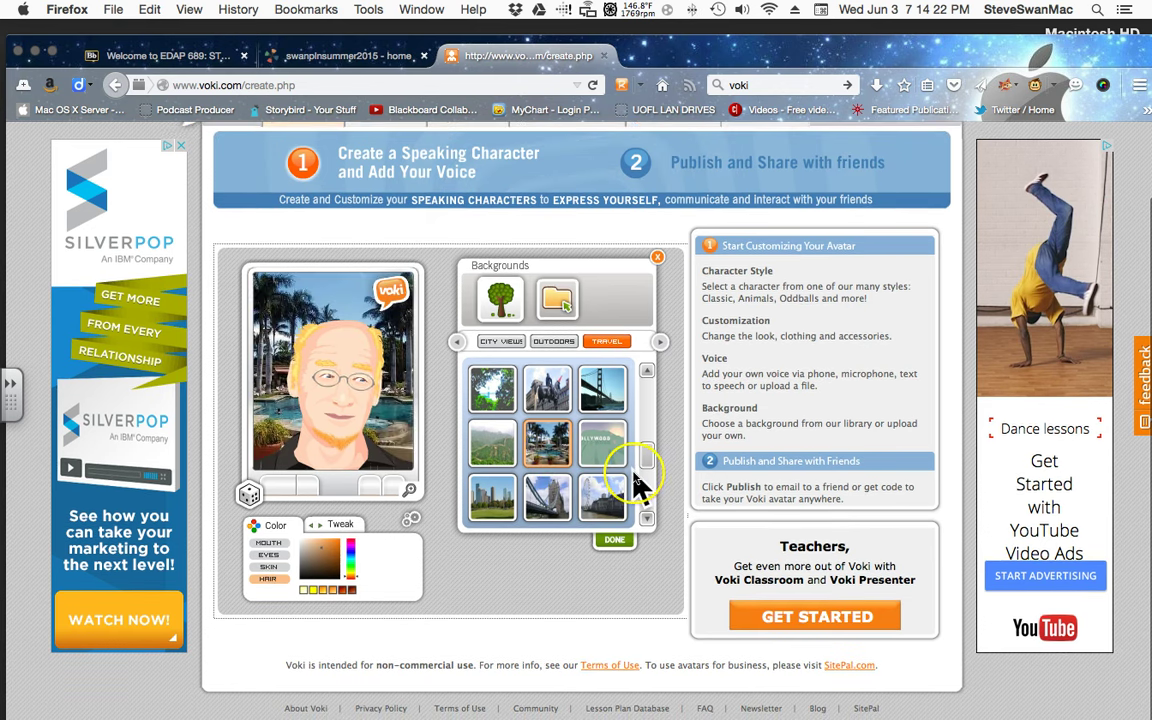
left_click(648, 476)
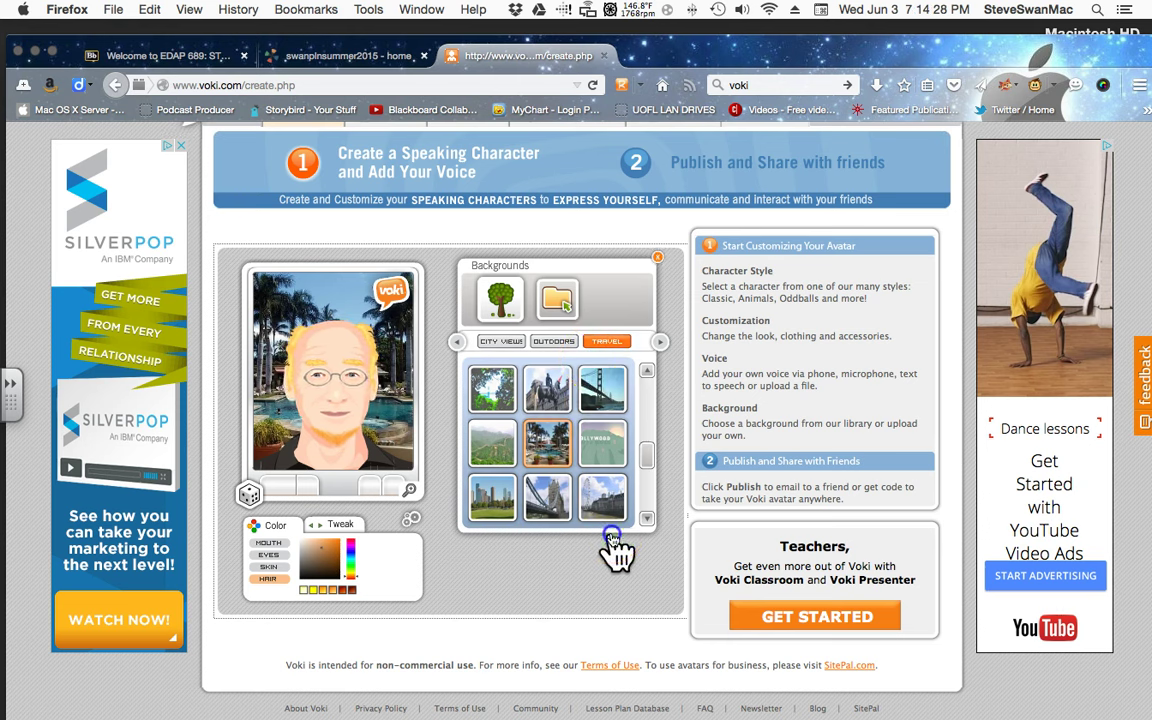
left_click(615, 542)
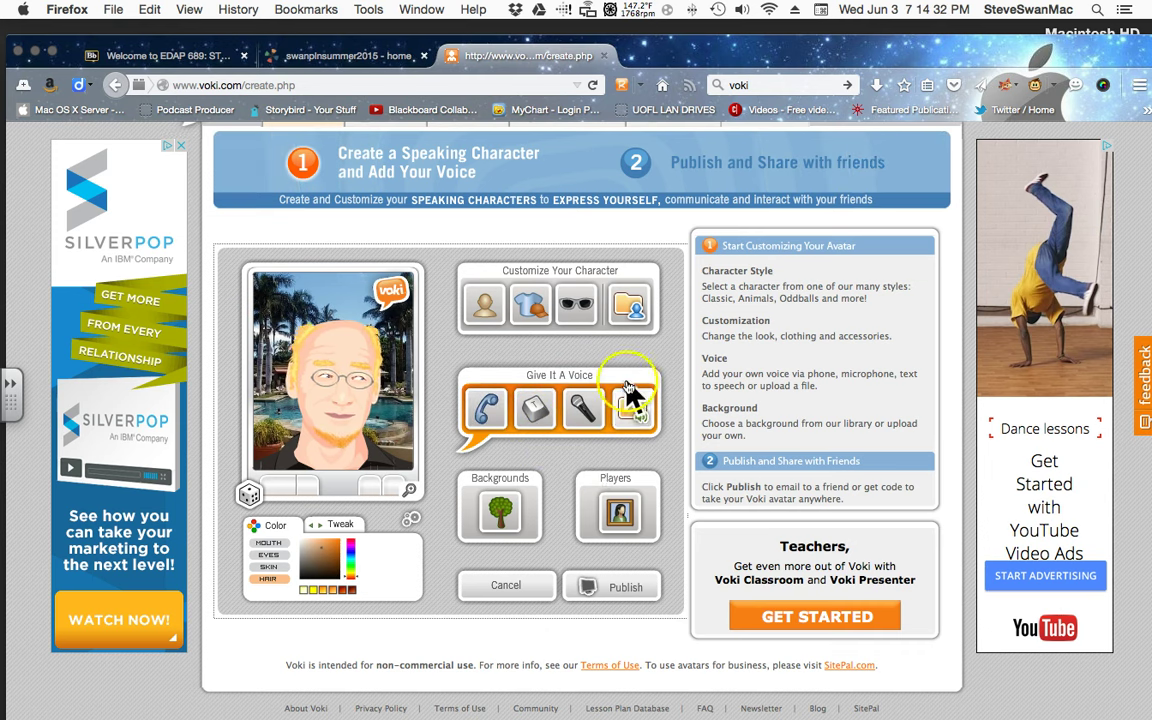
Choose the keyboard text-to-speech voice option and keep English as the accent
left_click(537, 416)
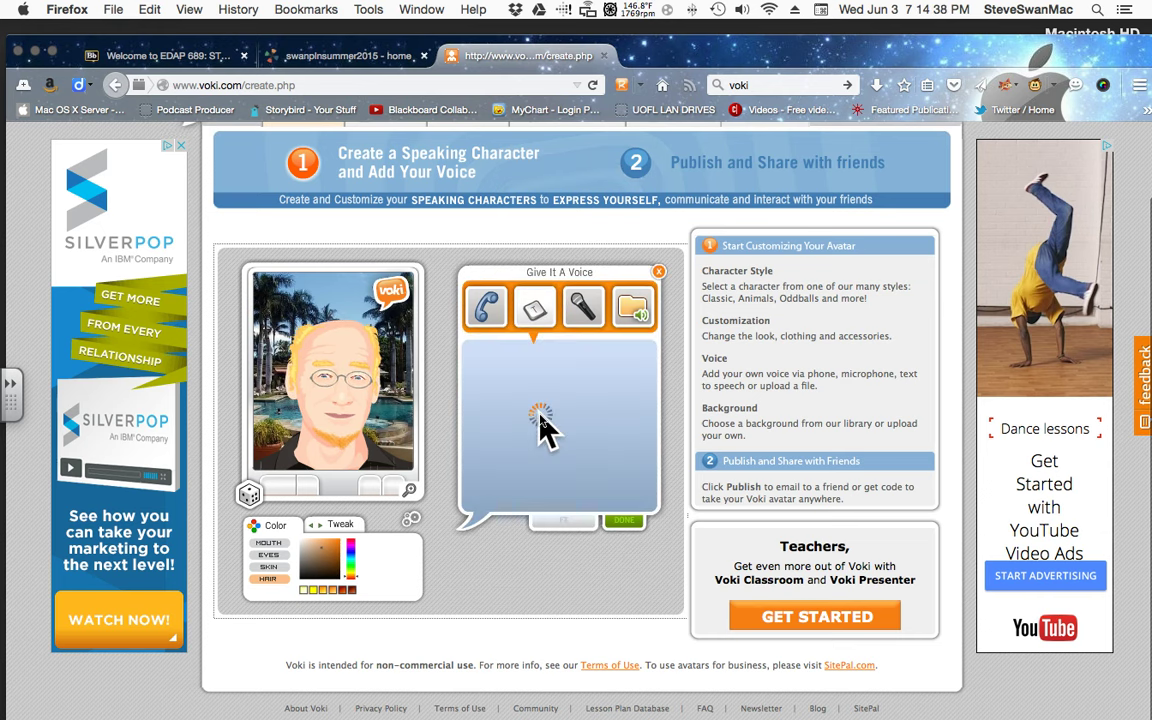
left_click(490, 383)
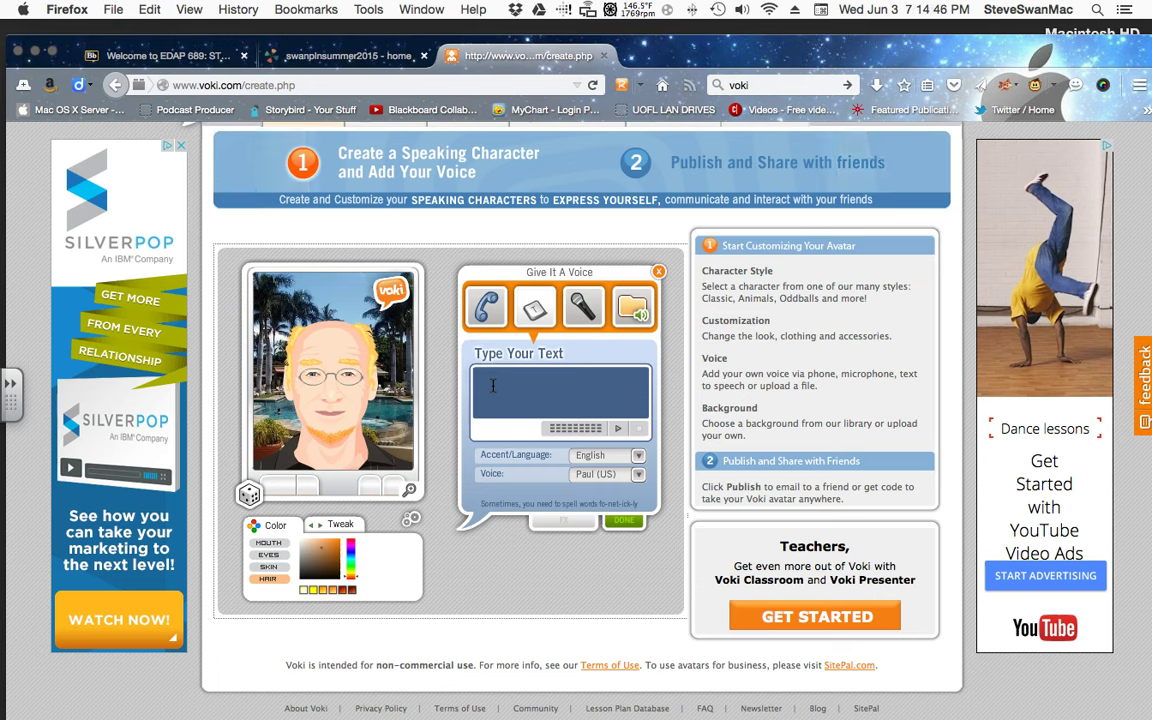
left_click(638, 456)
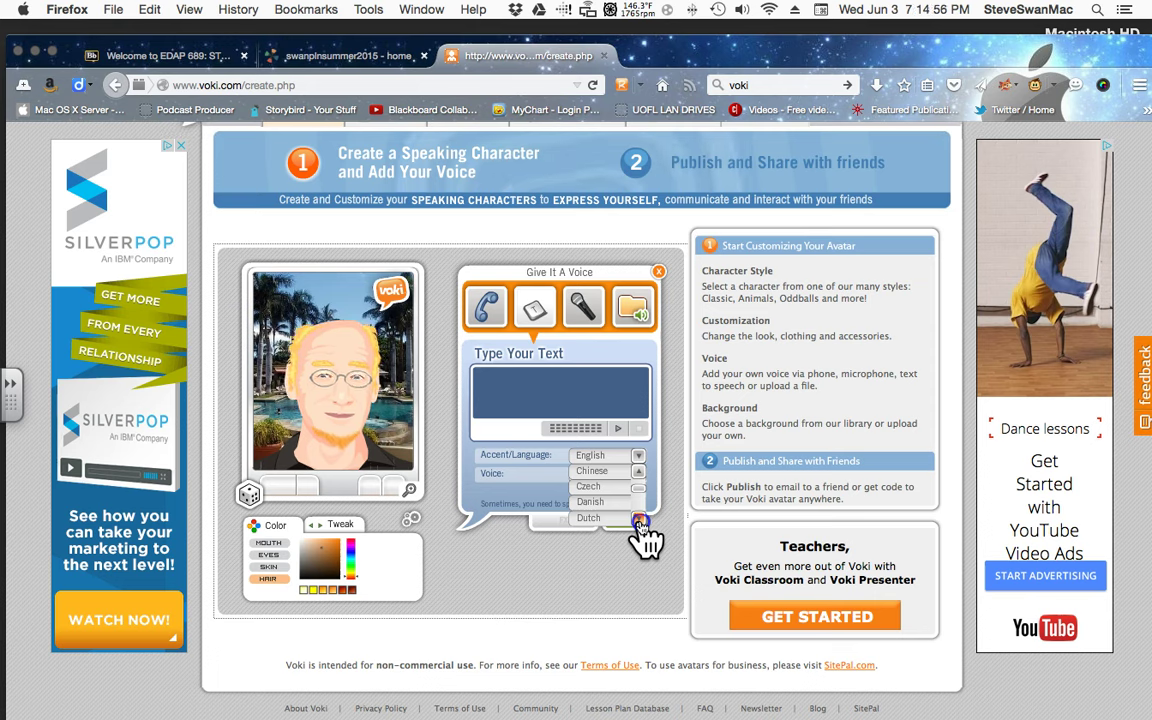
scroll(640, 522, "down", 5)
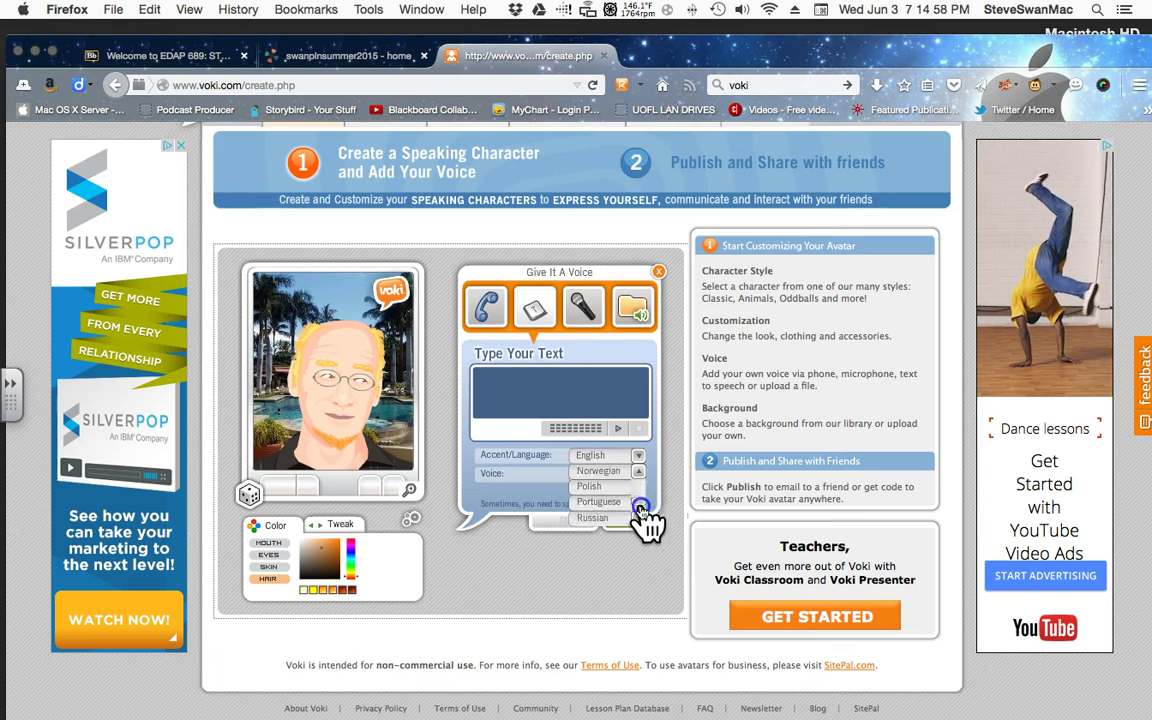
scroll(640, 515, "down", 3)
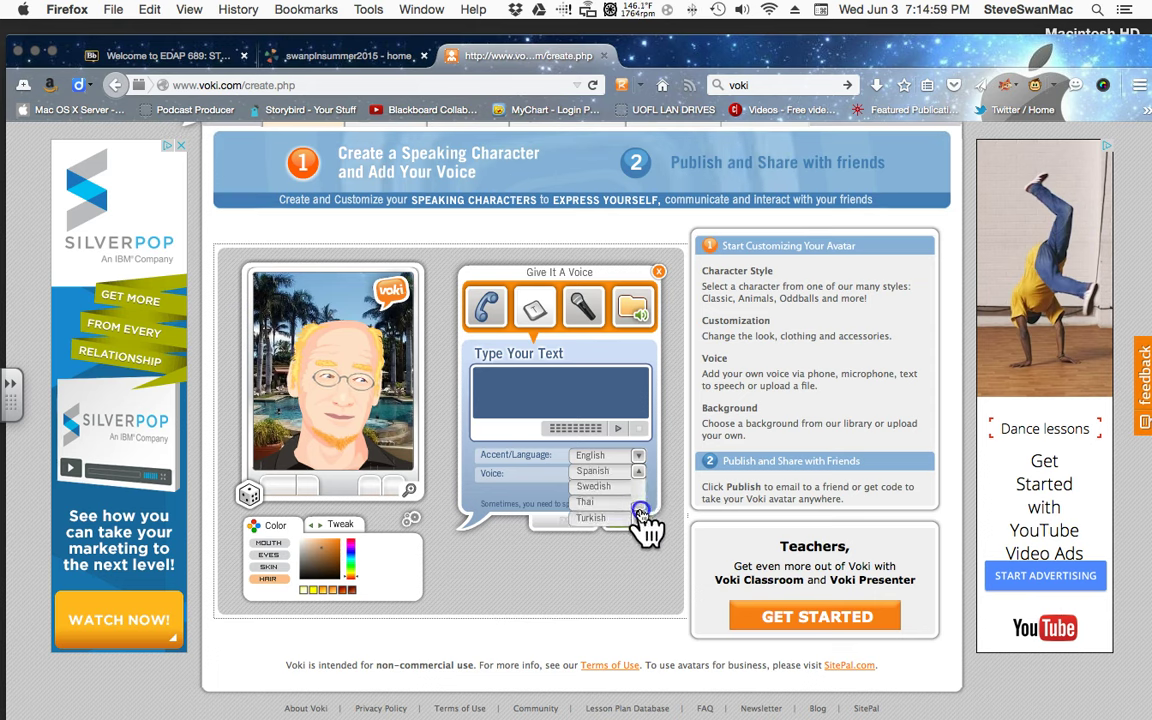
left_click(591, 458)
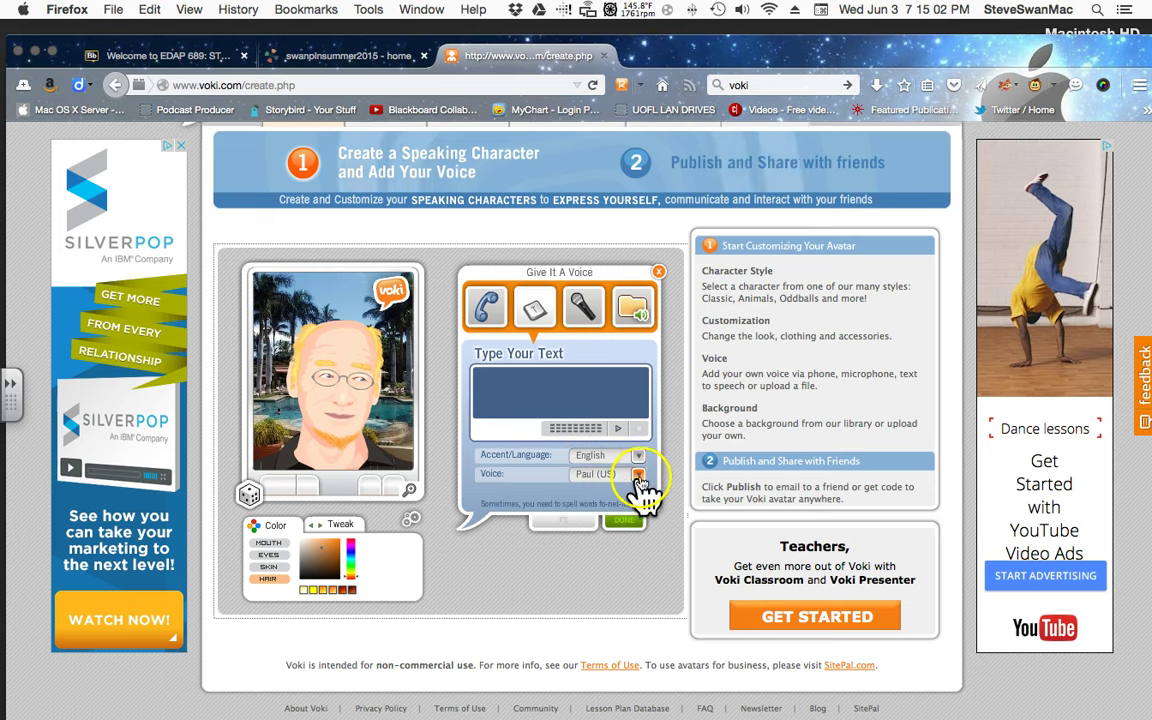
left_click(639, 475)
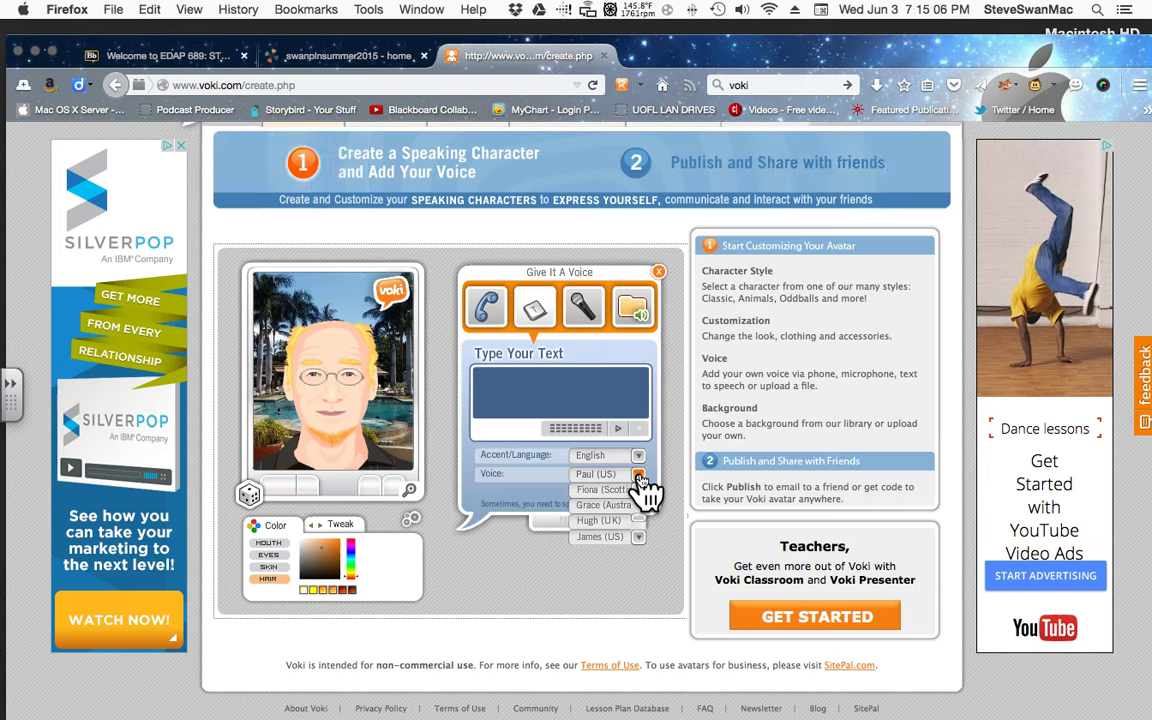
Keep the Paul (US) voice and type 'All children CAN learn.' as the spoken text
left_click(600, 477)
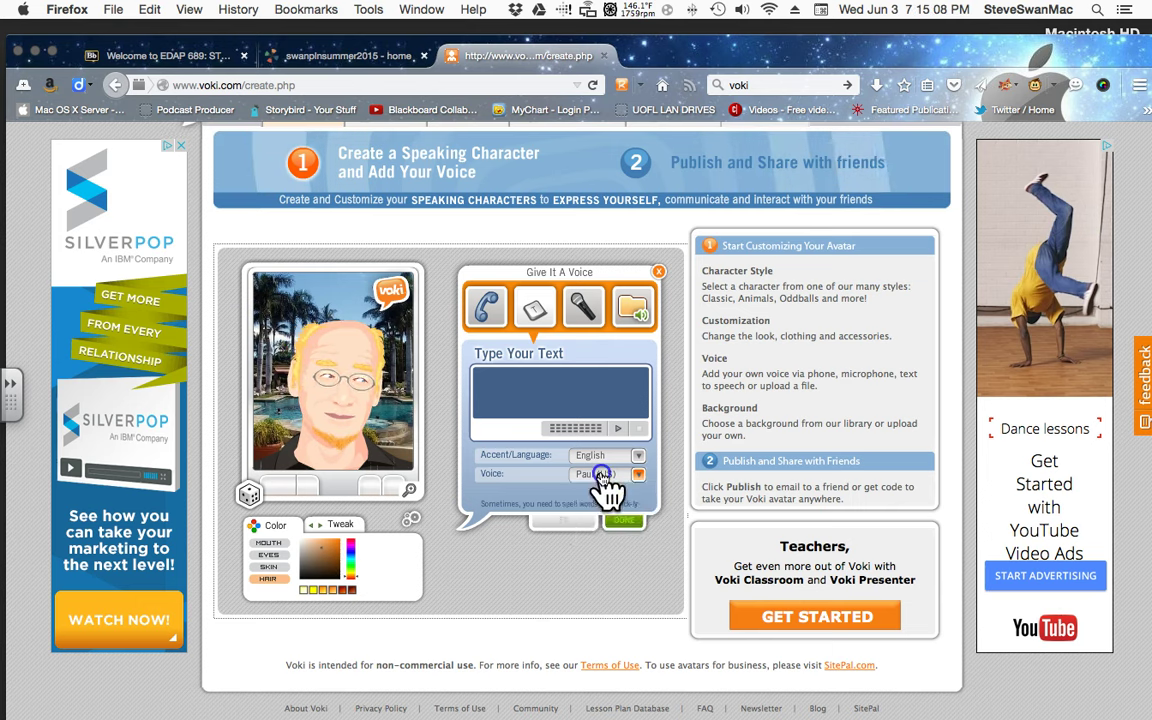
left_click(504, 374)
type("A")
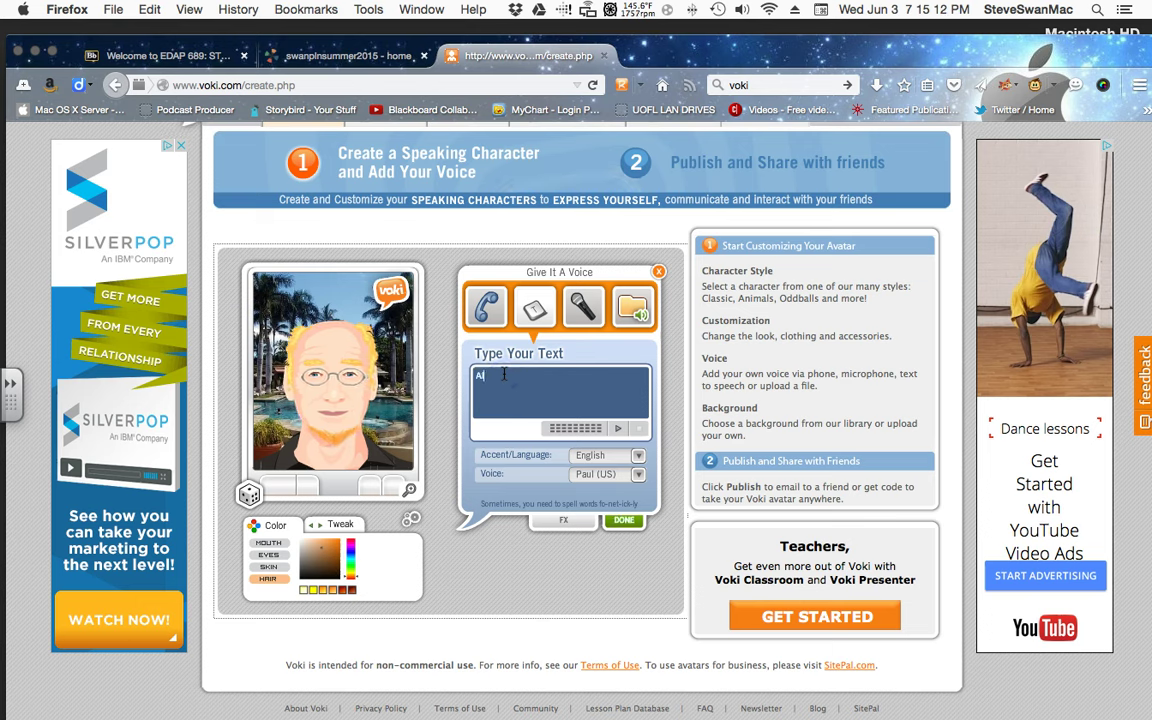
type("ll chi")
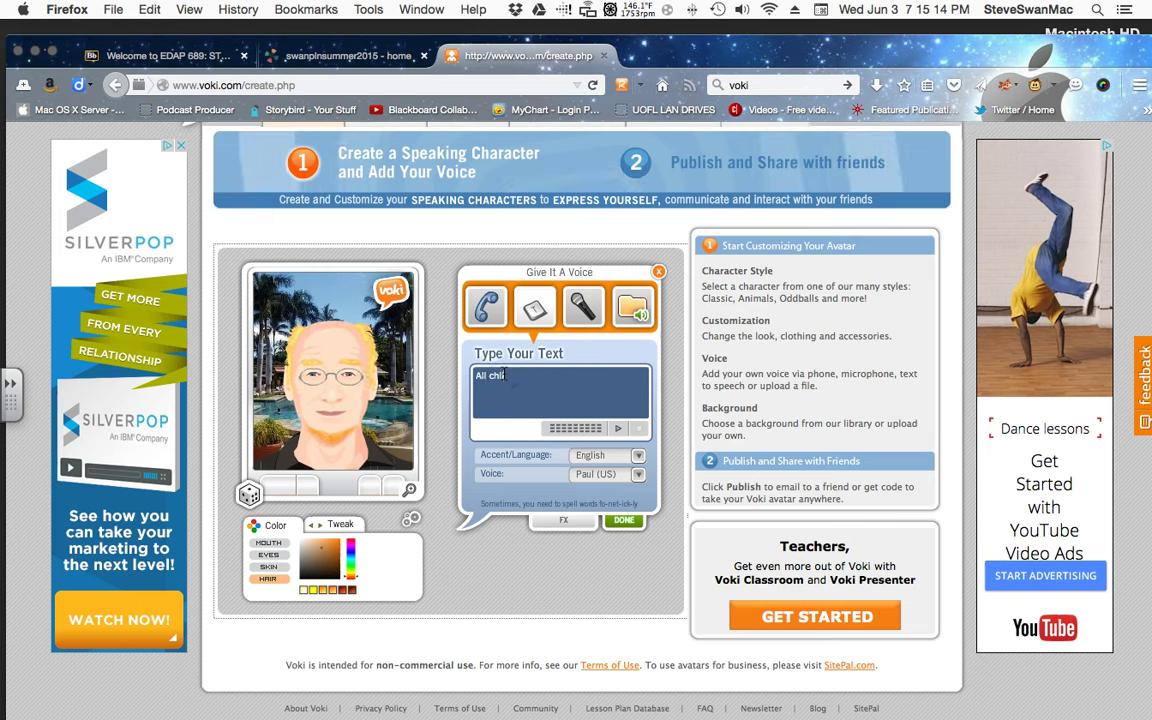
type("ldren CAN lear")
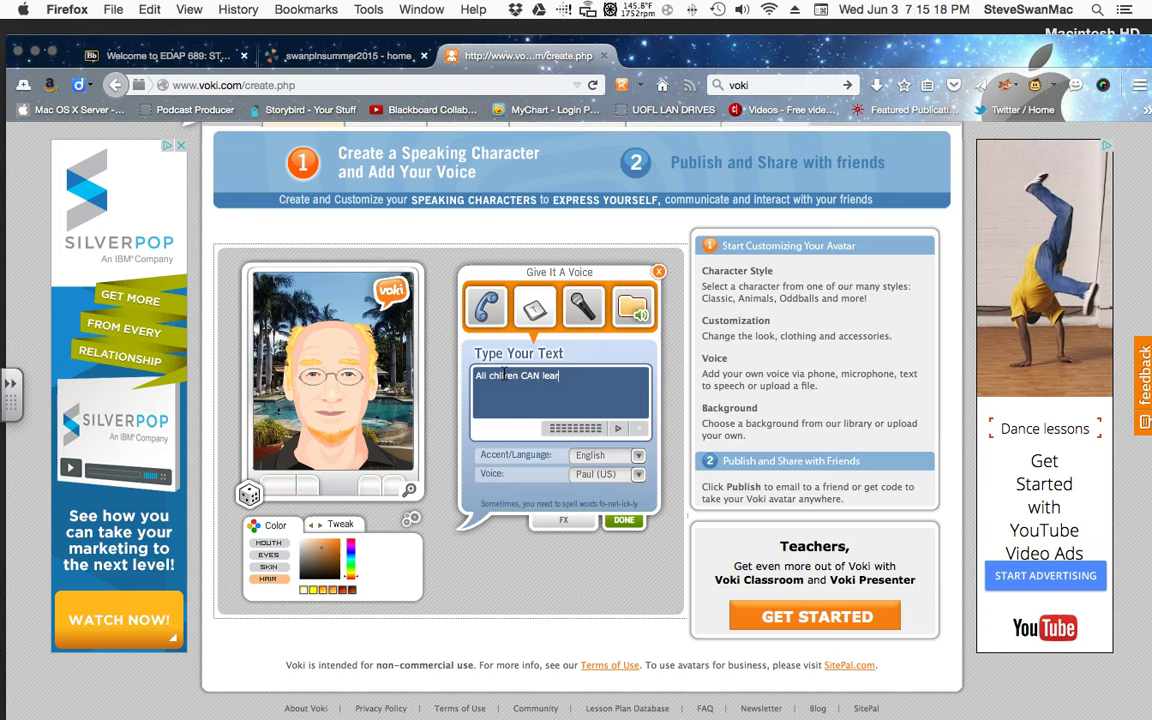
type("n.")
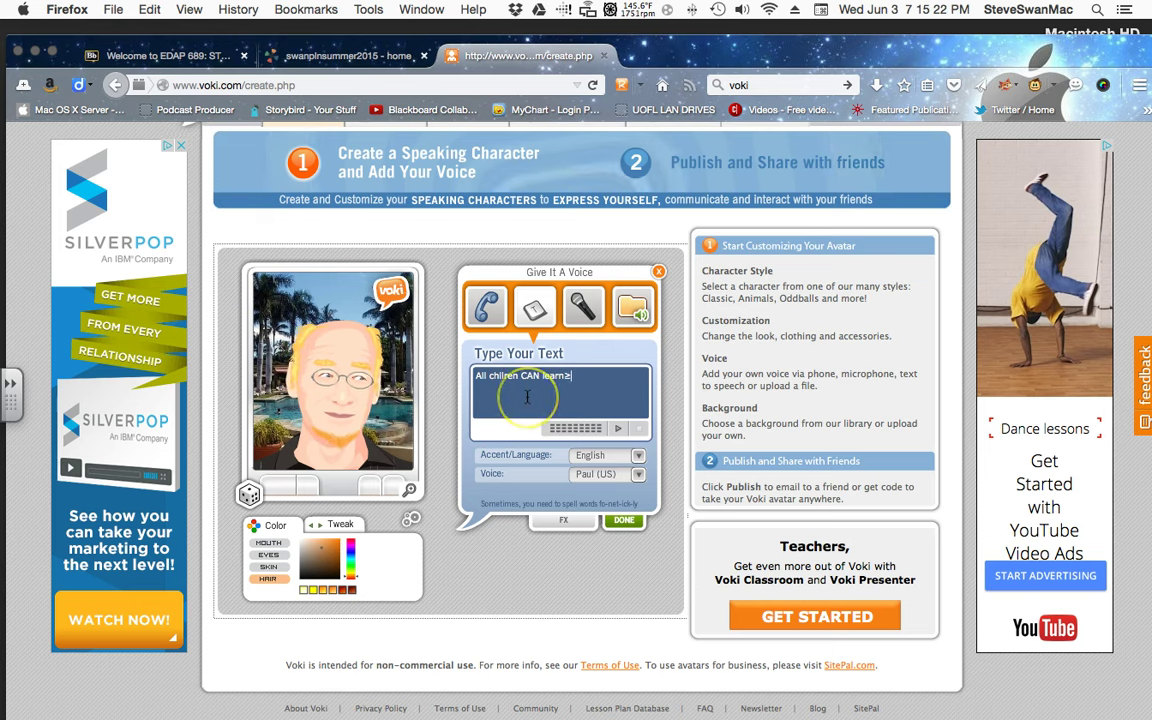
key("BackSpace")
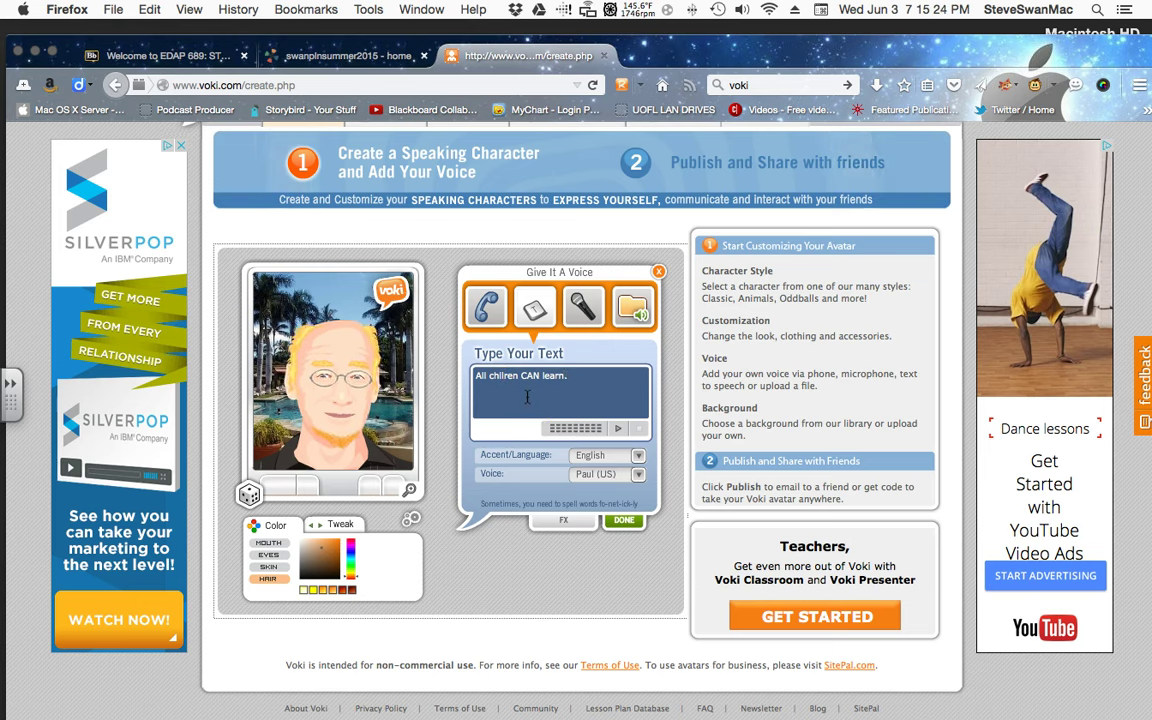
Play the spoken sentence twice to hear how it sounds
left_click(619, 429)
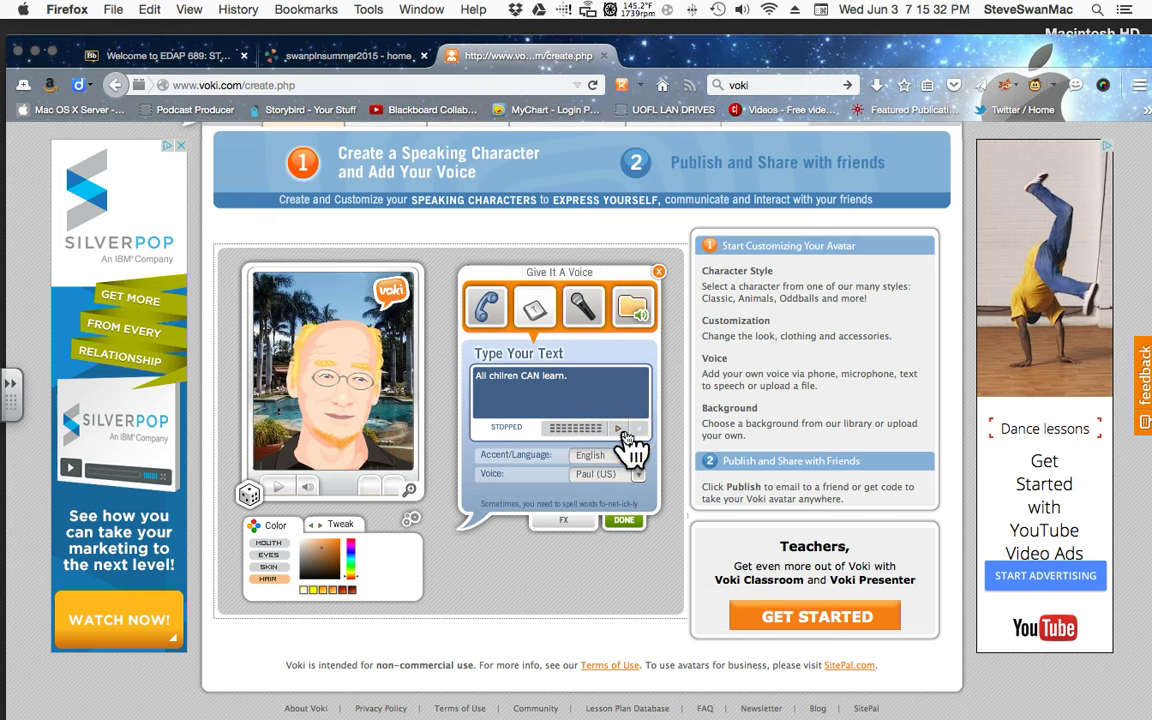
left_click(481, 378)
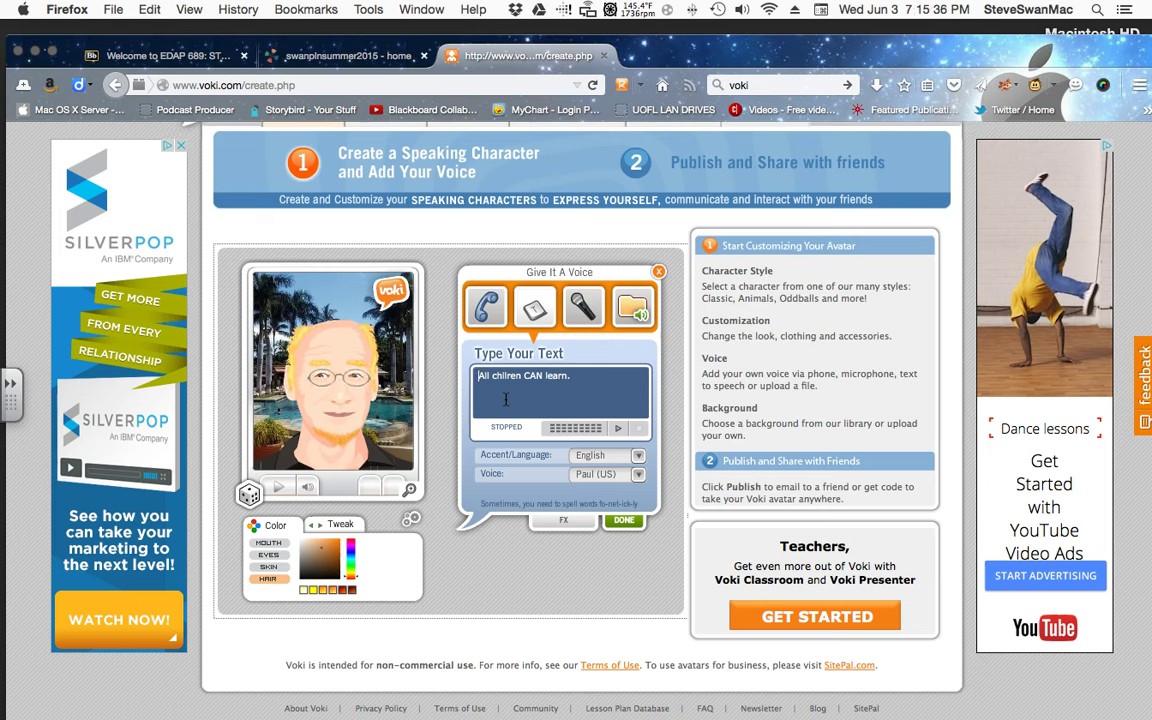
left_click(612, 428)
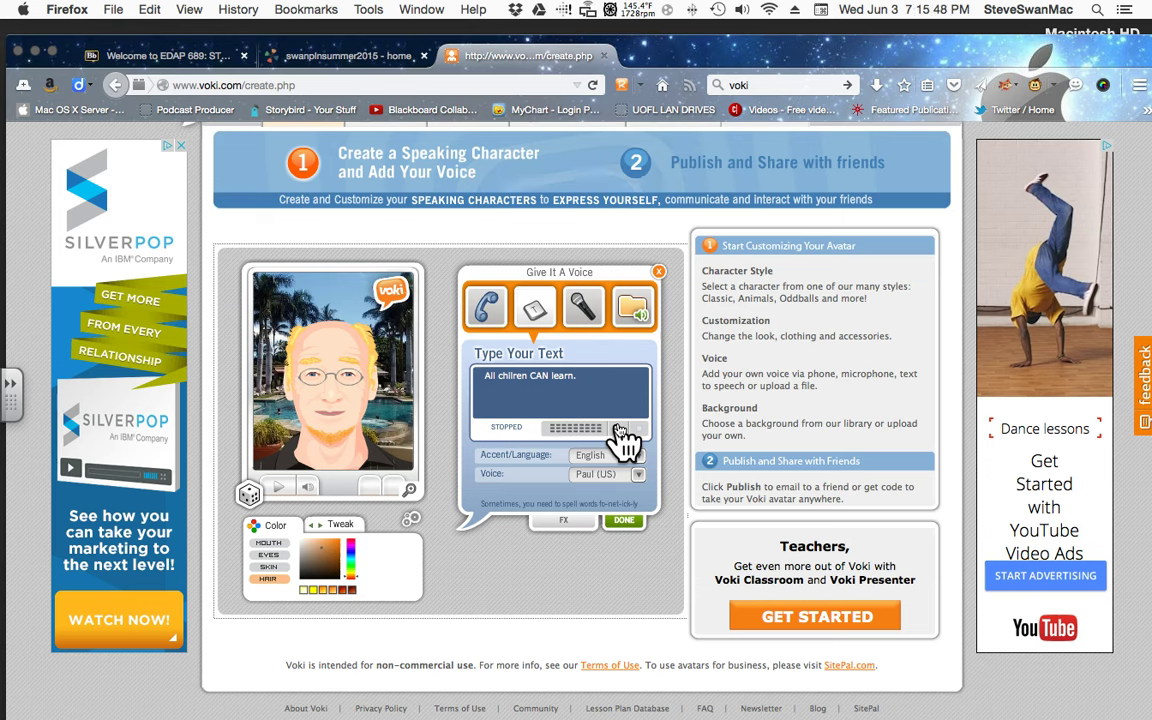
left_click(560, 408)
left_click(583, 307)
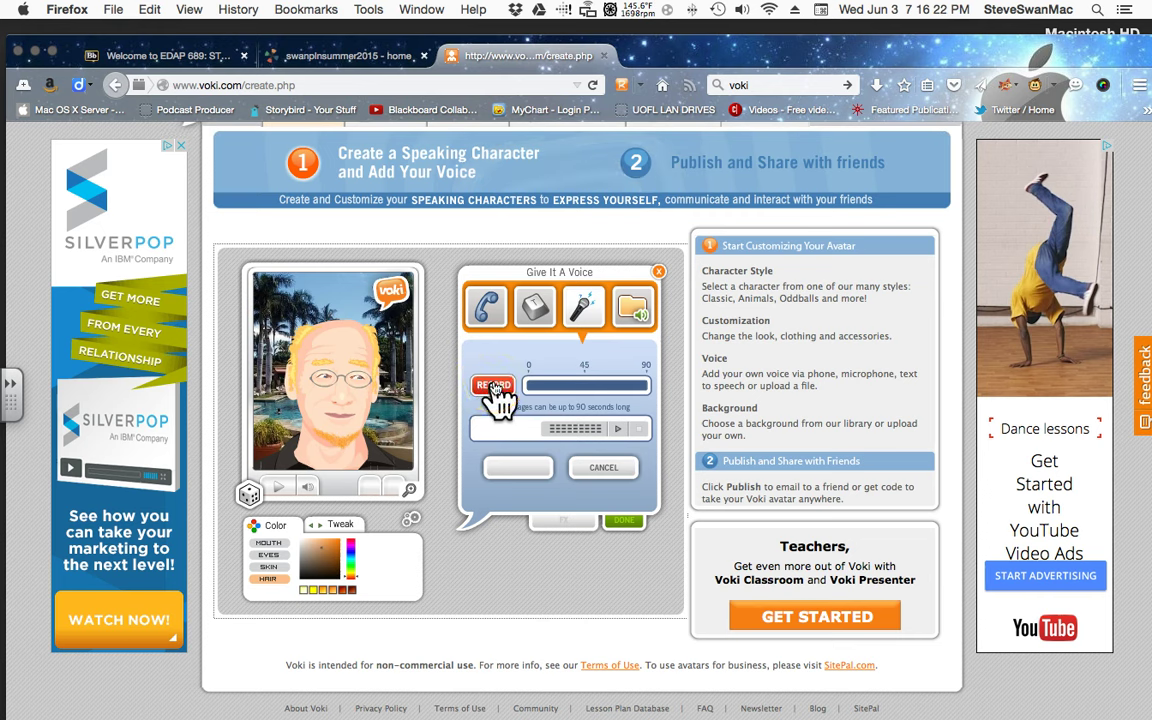
left_click(495, 388)
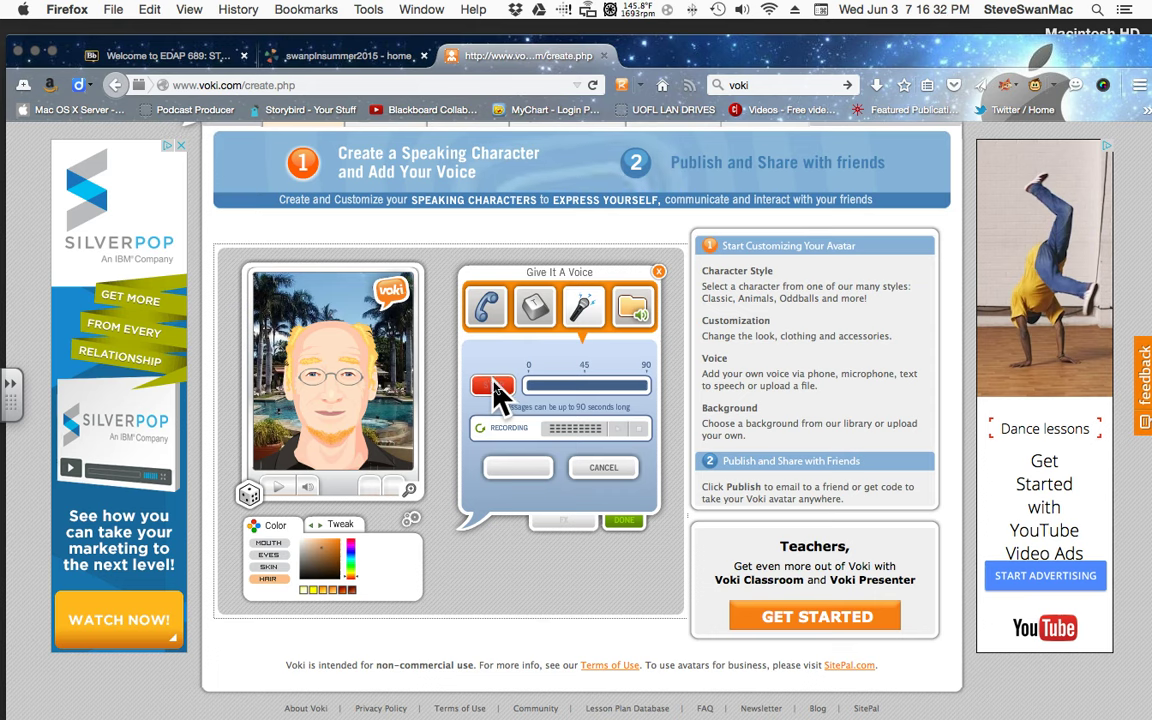
left_click(485, 406)
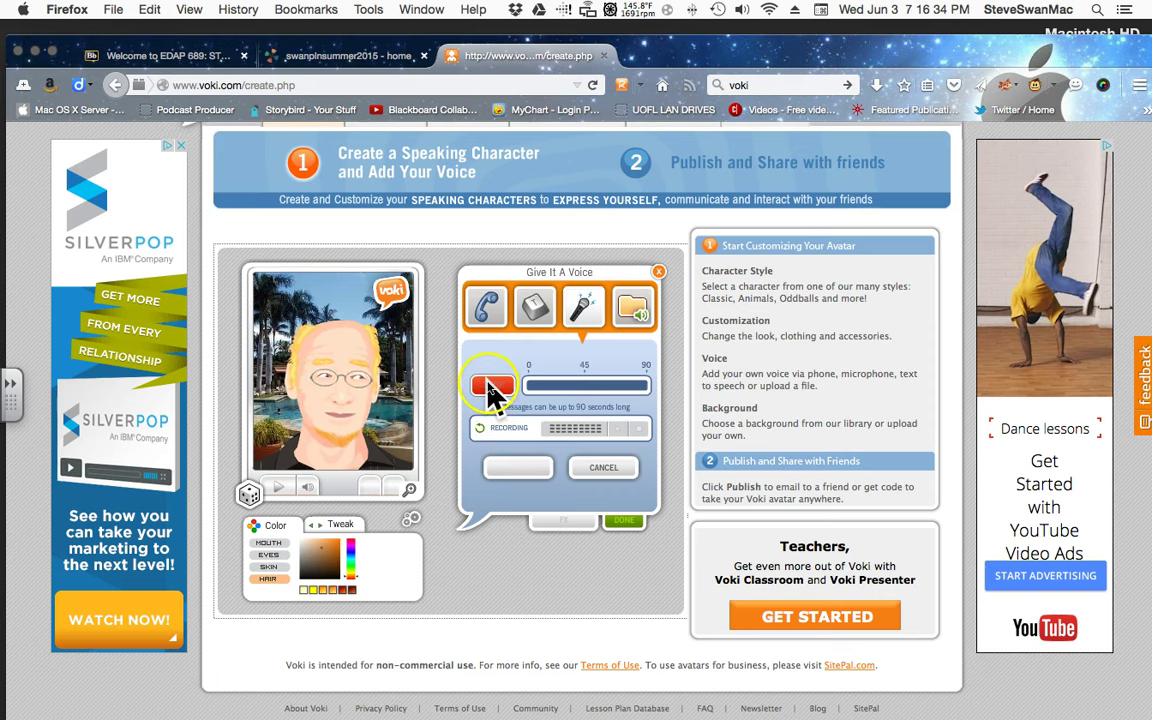
left_click(605, 470)
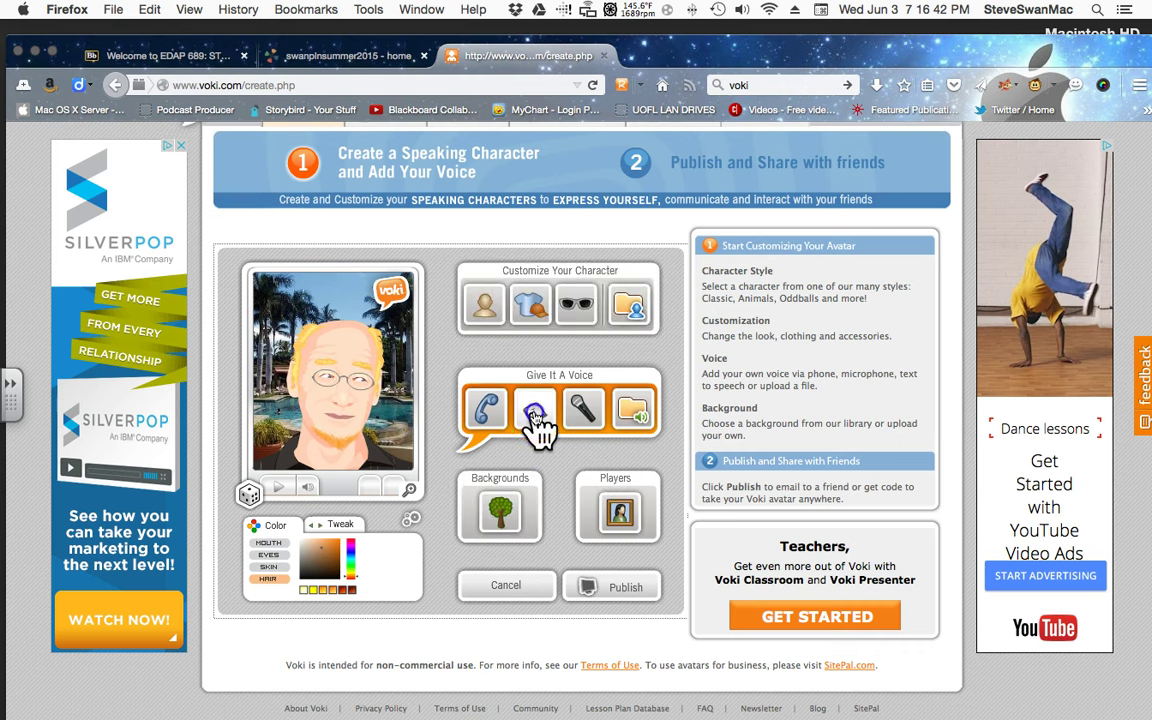
Reopen text-to-speech, preview the sentence in the Paul (US) voice, and confirm it
left_click(536, 408)
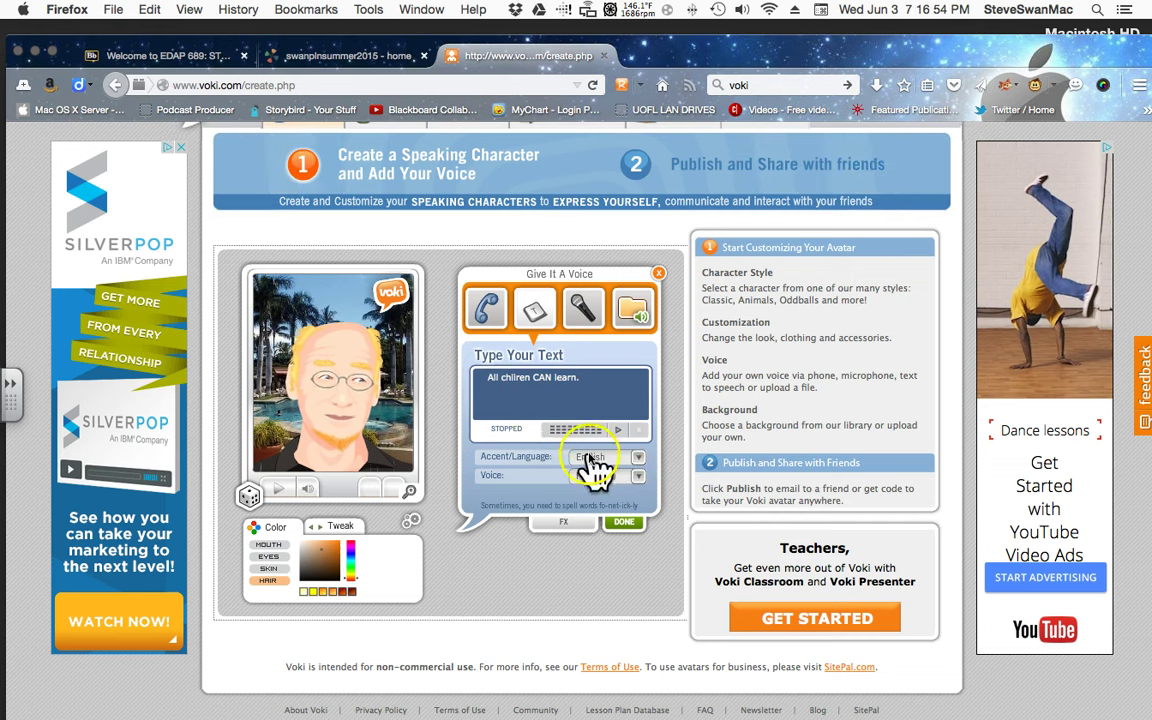
left_click(618, 429)
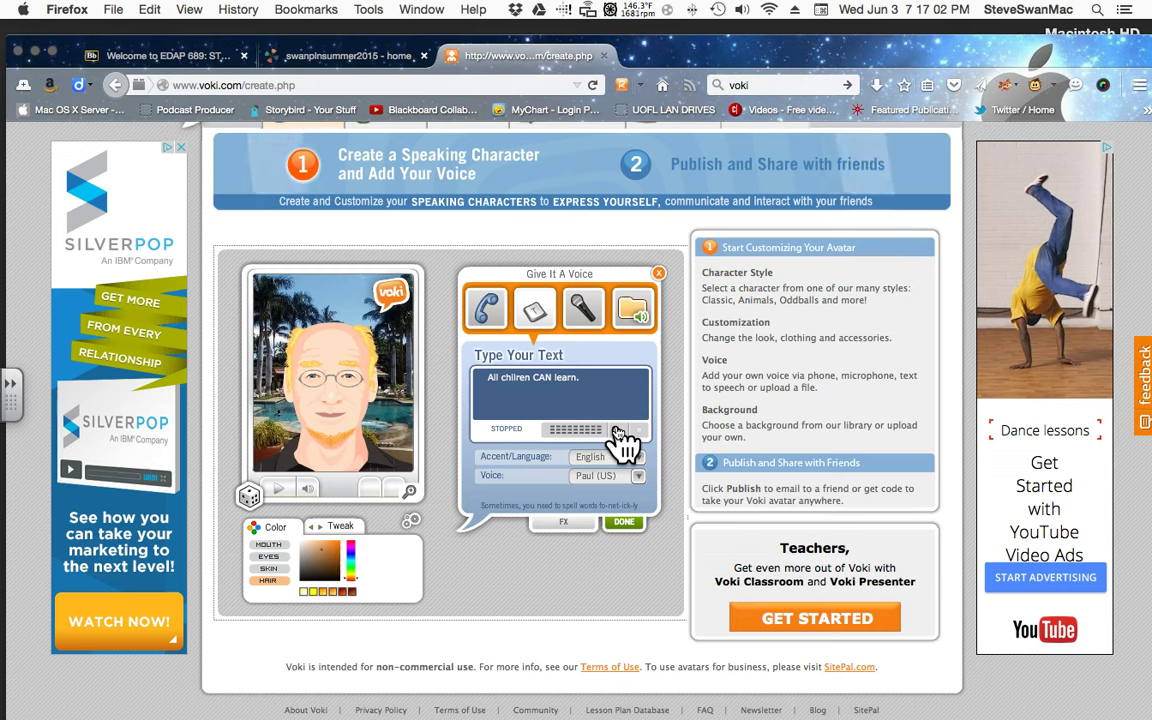
left_click(621, 518)
left_click(625, 522)
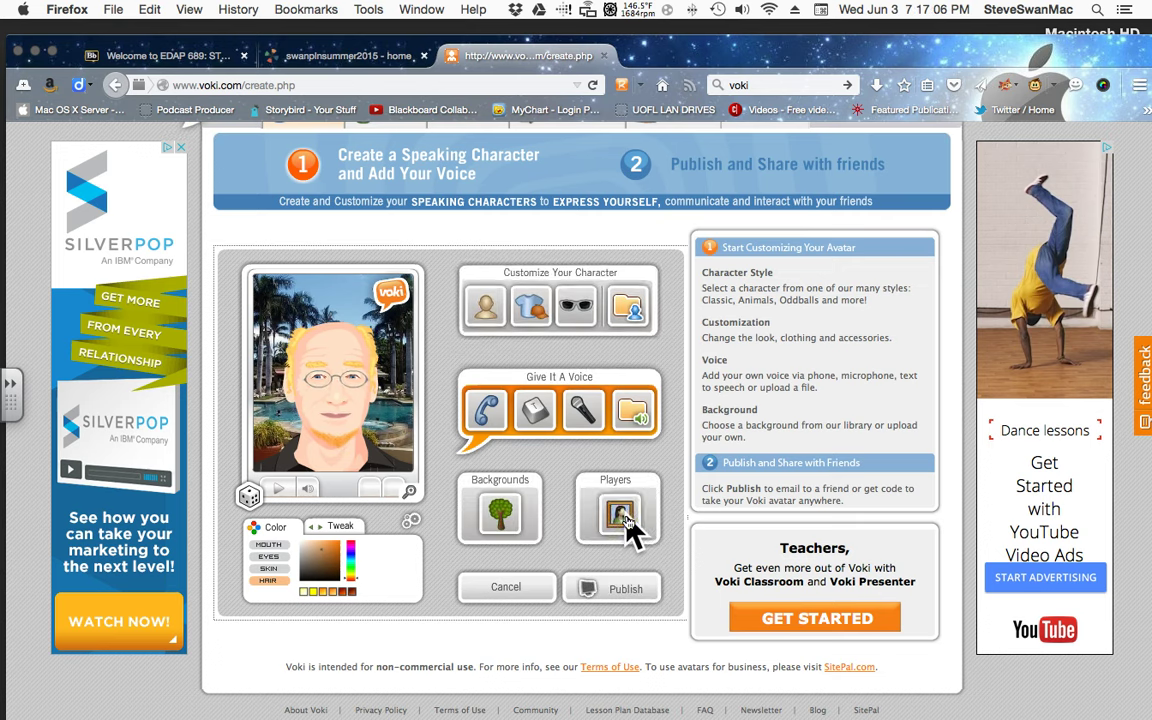
left_click(540, 535)
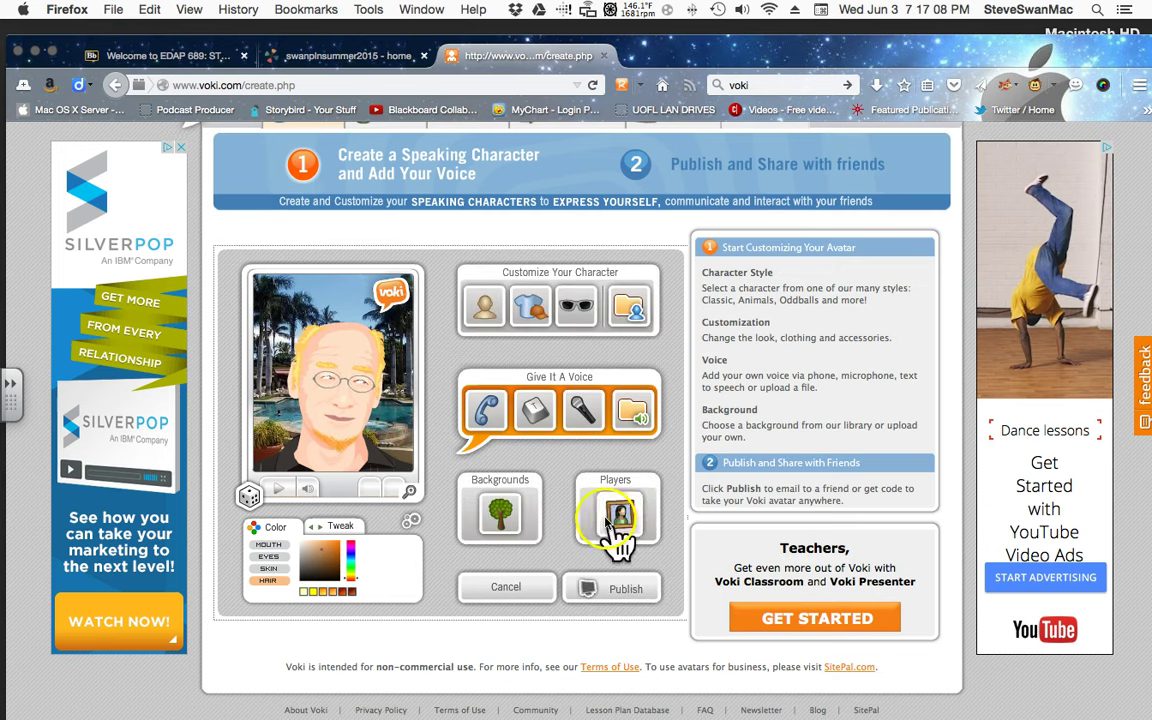
Apply the black player frame style from the Players choices
left_click(618, 520)
scroll(334, 399, "down", 1)
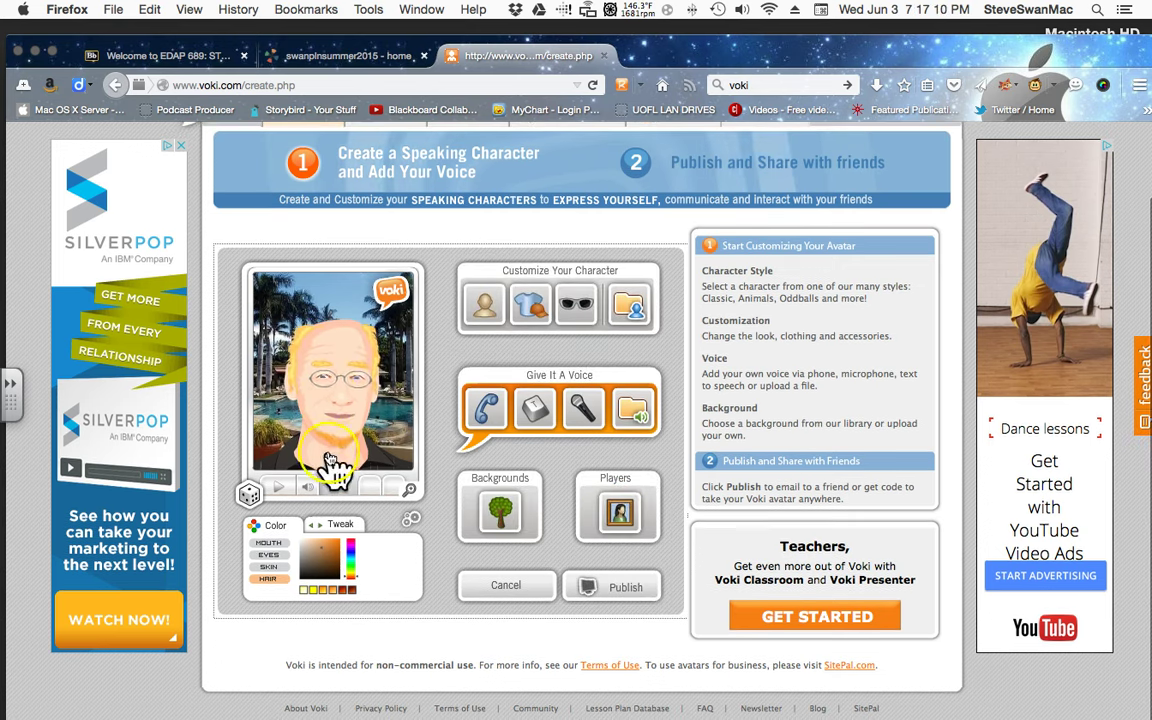
left_click(622, 520)
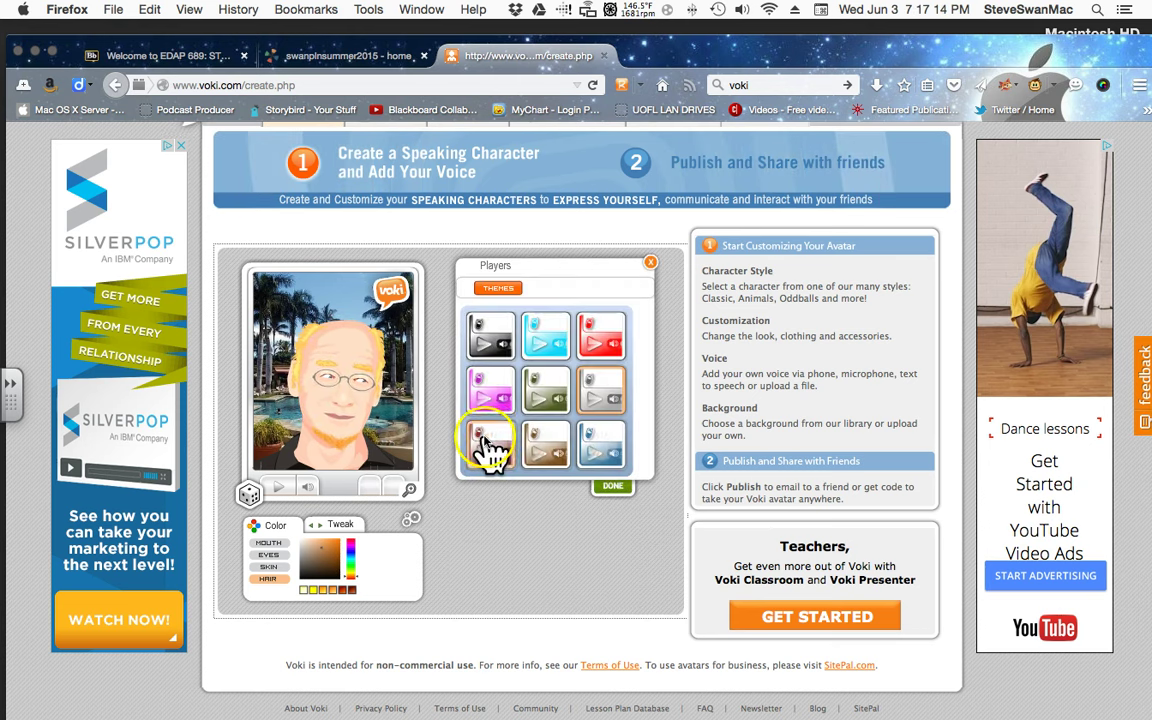
left_click(490, 338)
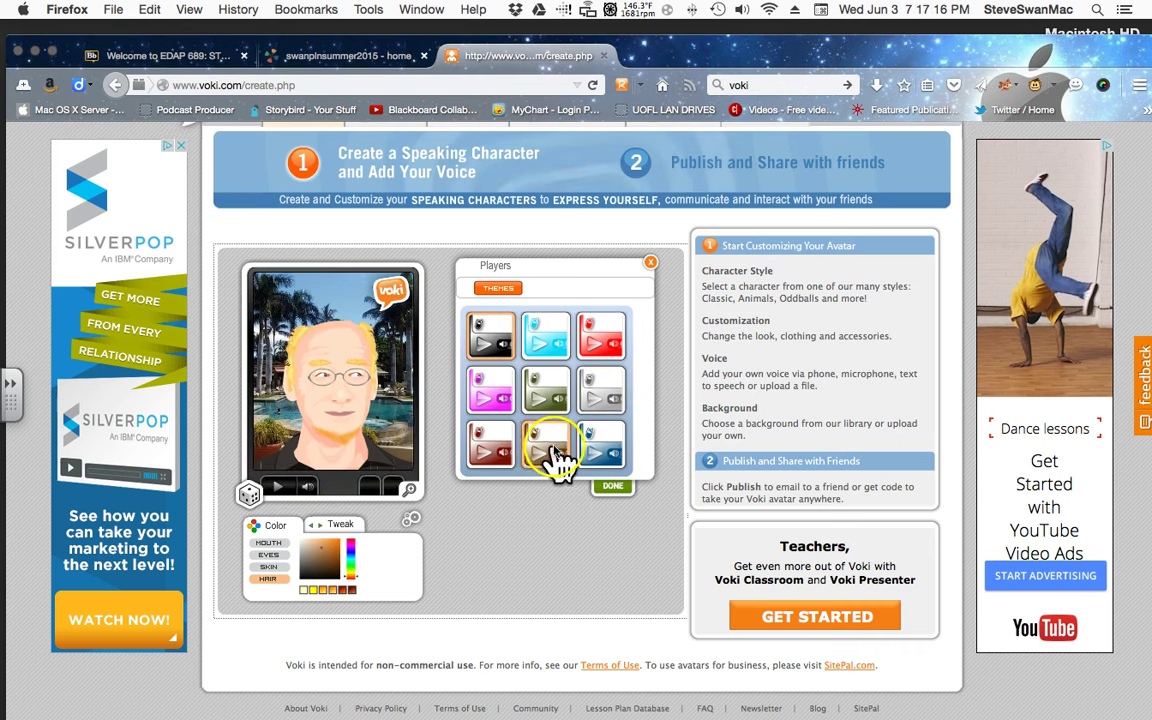
left_click(612, 486)
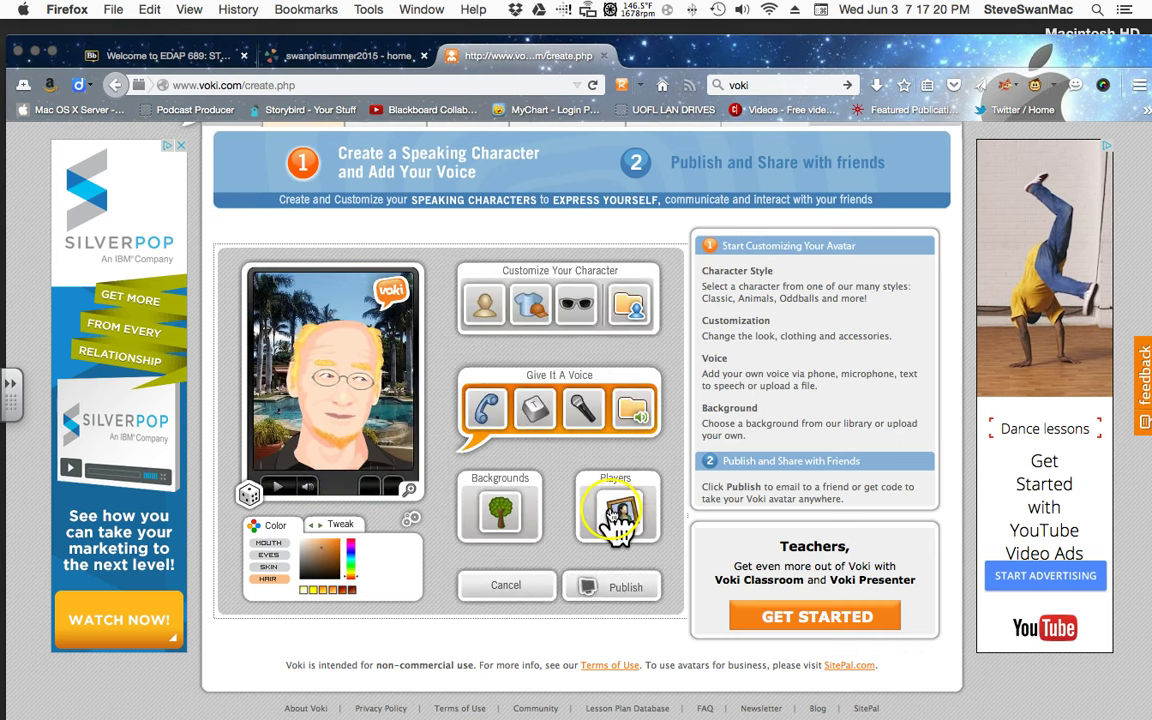
left_click(605, 562)
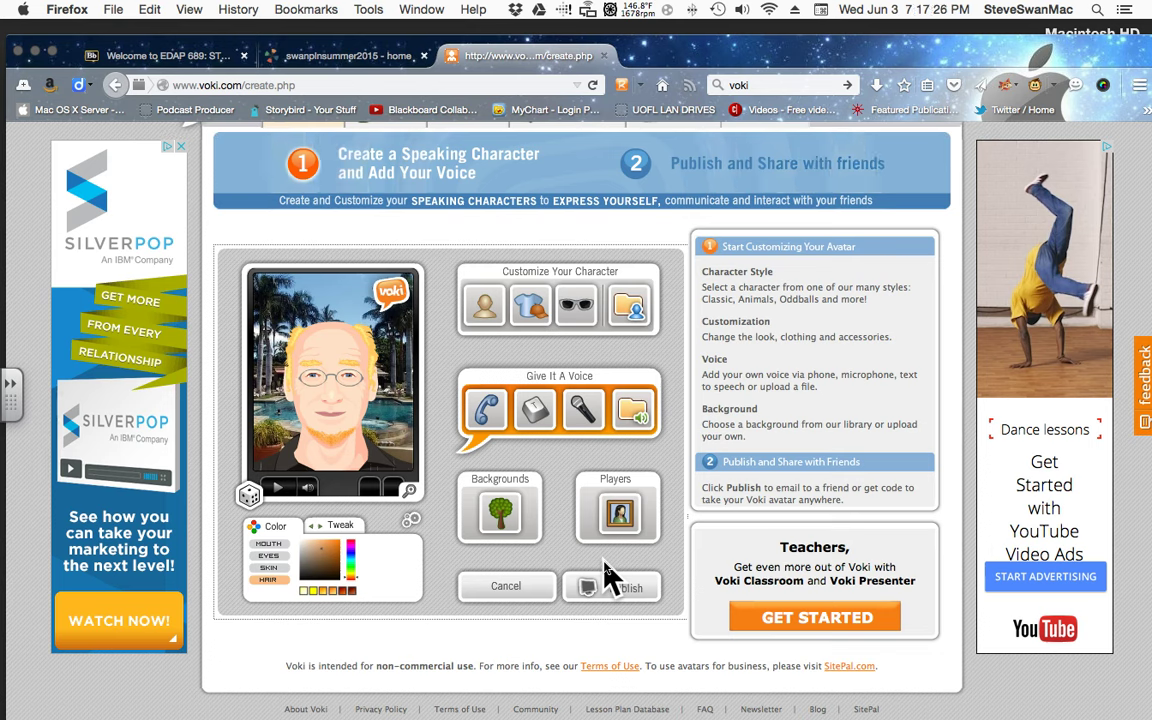
Publish the avatar, enter the author's name as the scene title, and save it
left_click(620, 603)
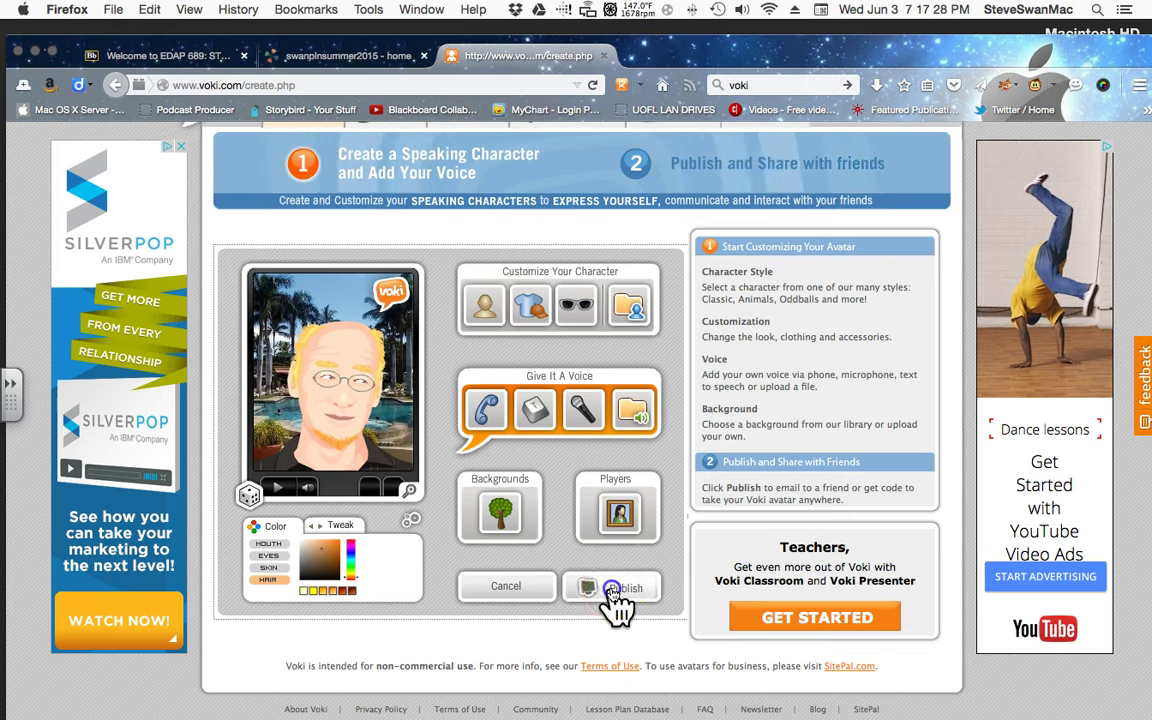
left_click(463, 424)
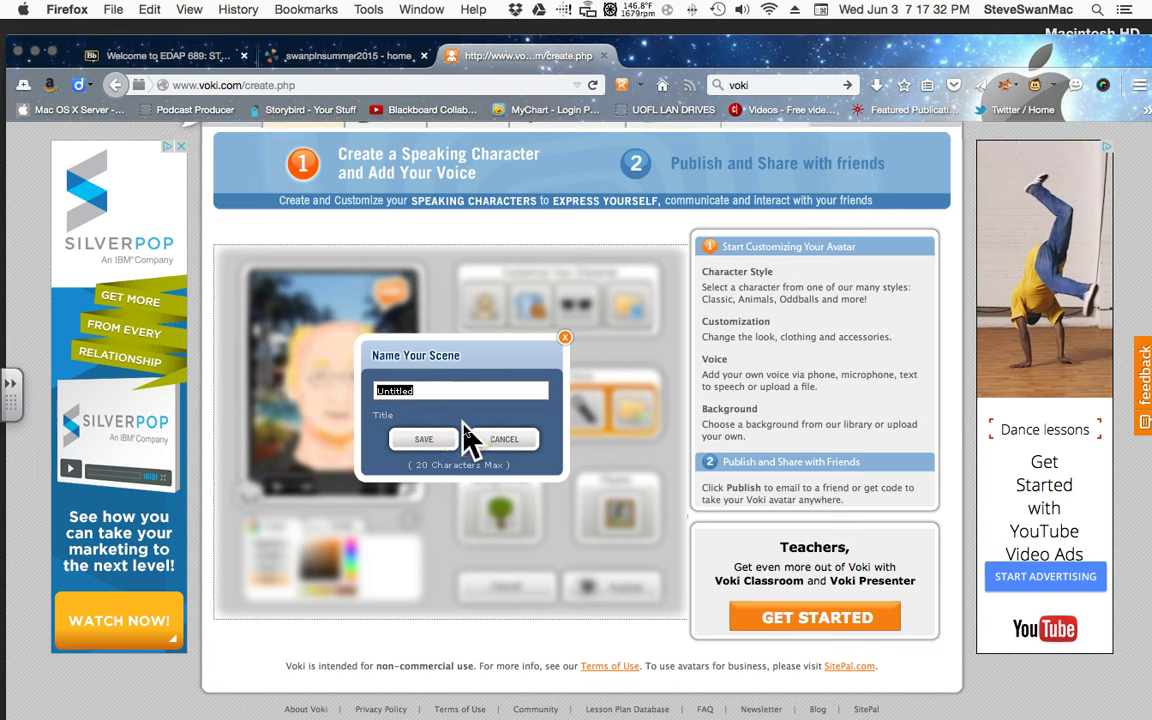
type("Steve Swan")
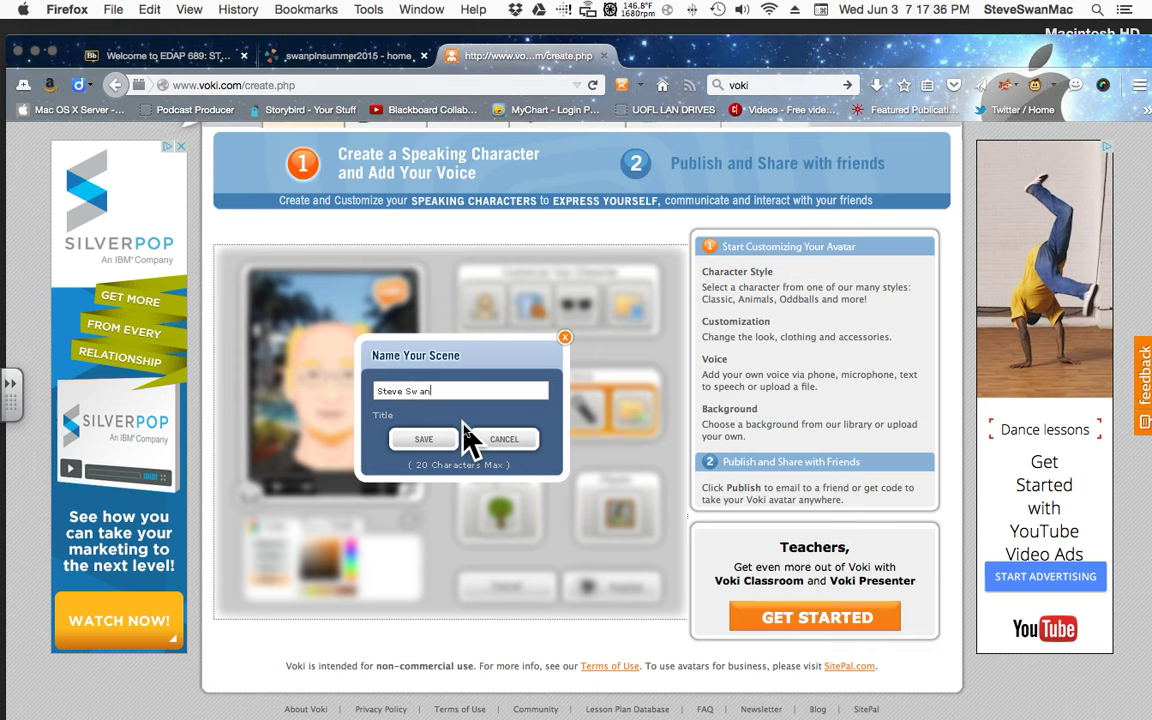
left_click(422, 441)
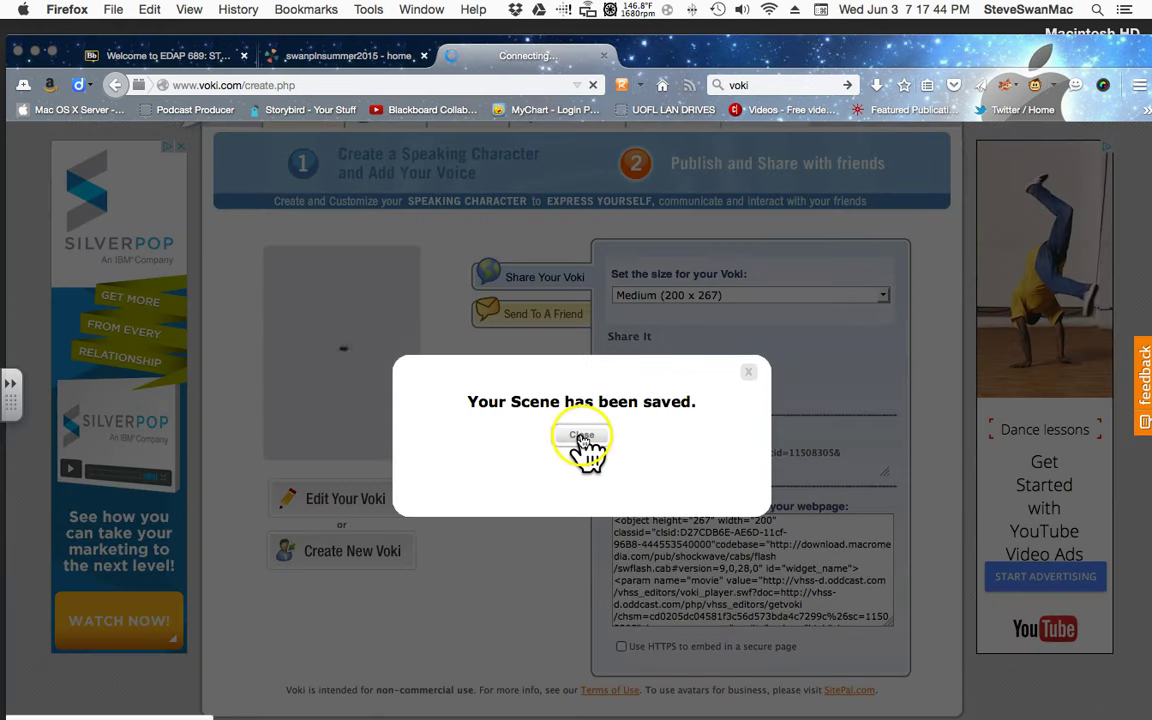
Dismiss the saved confirmation and set the Voki size to Large (300 x 400)
left_click(582, 437)
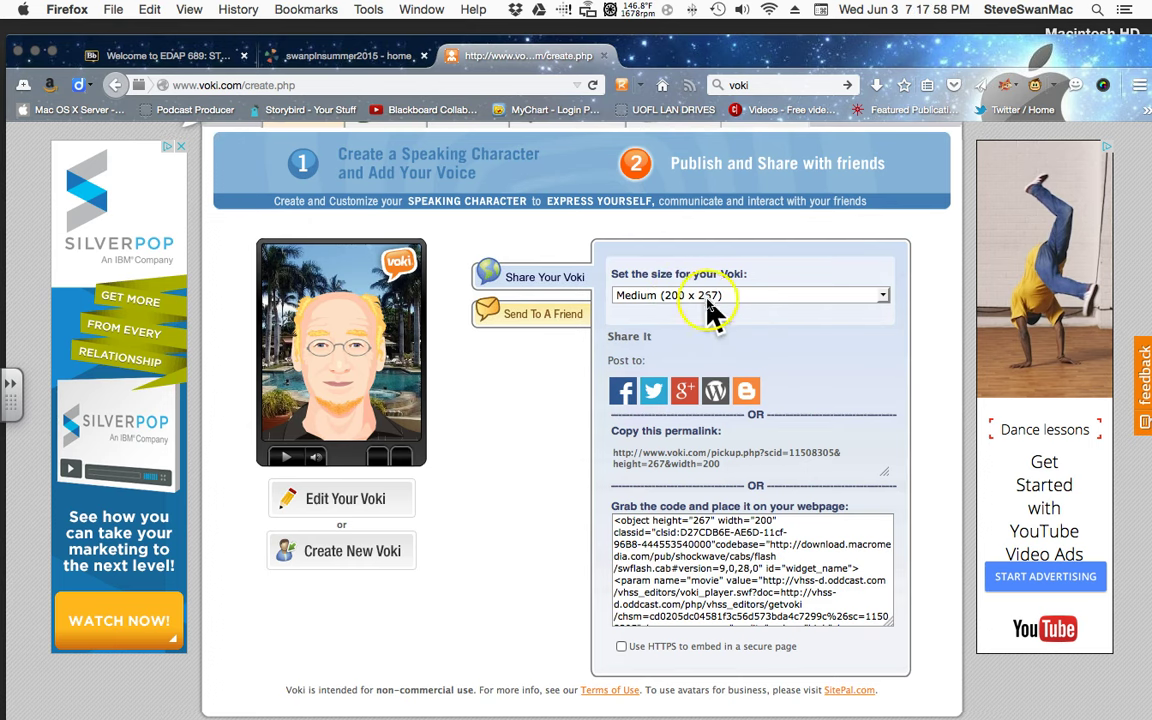
left_click(748, 297)
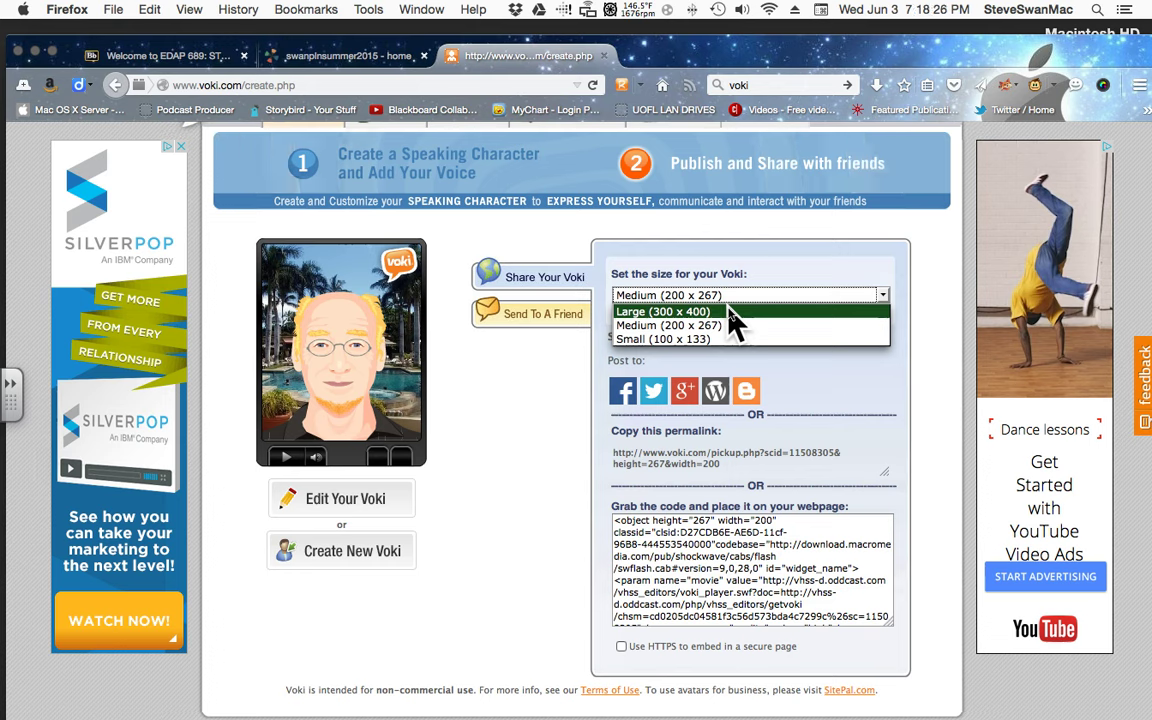
left_click(731, 314)
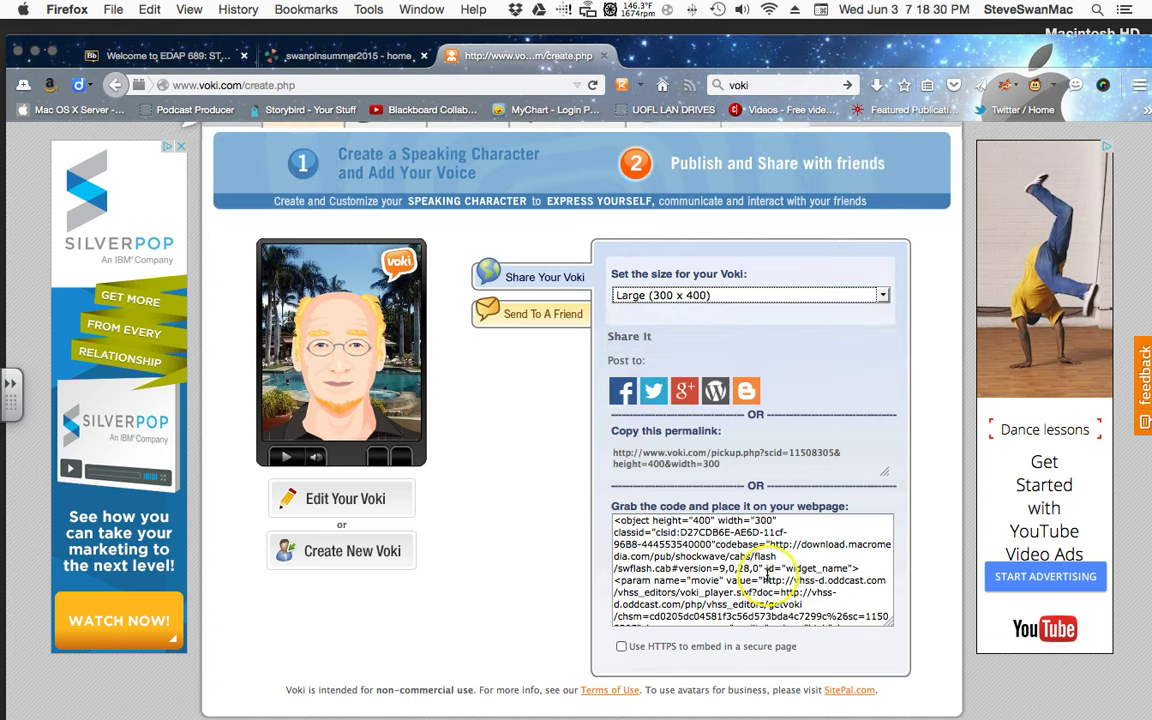
Select all of the Large-size embed code and copy it
scroll(768, 578, "down", 5)
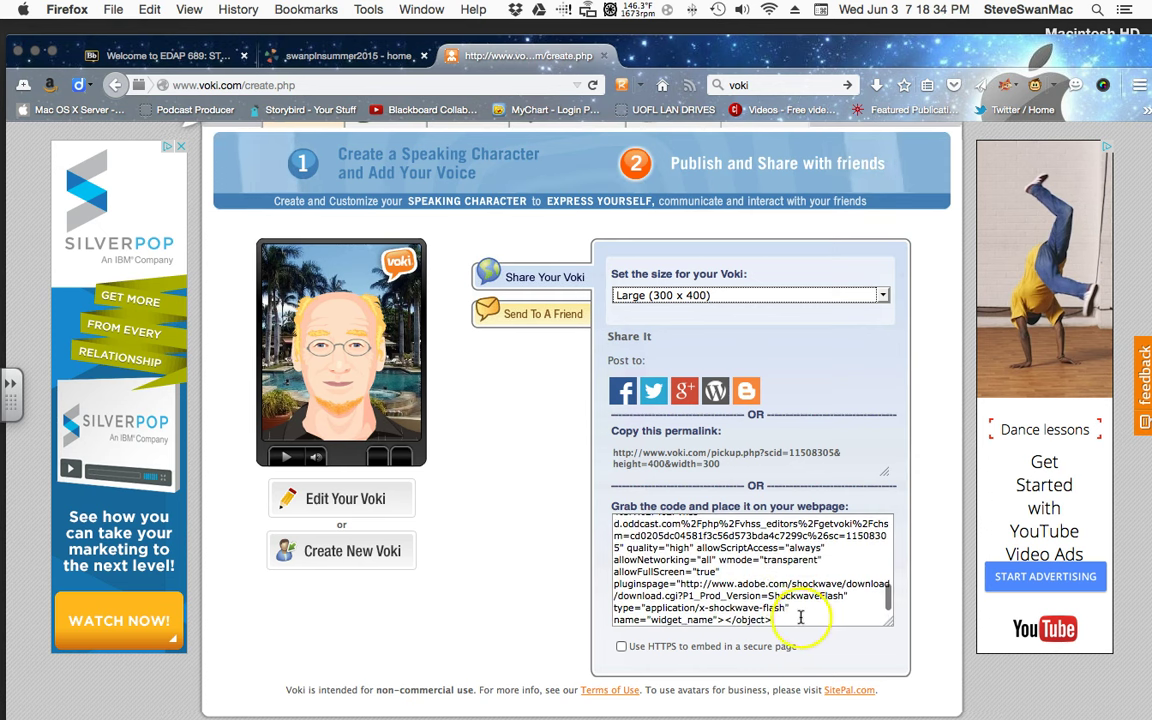
left_click(722, 596)
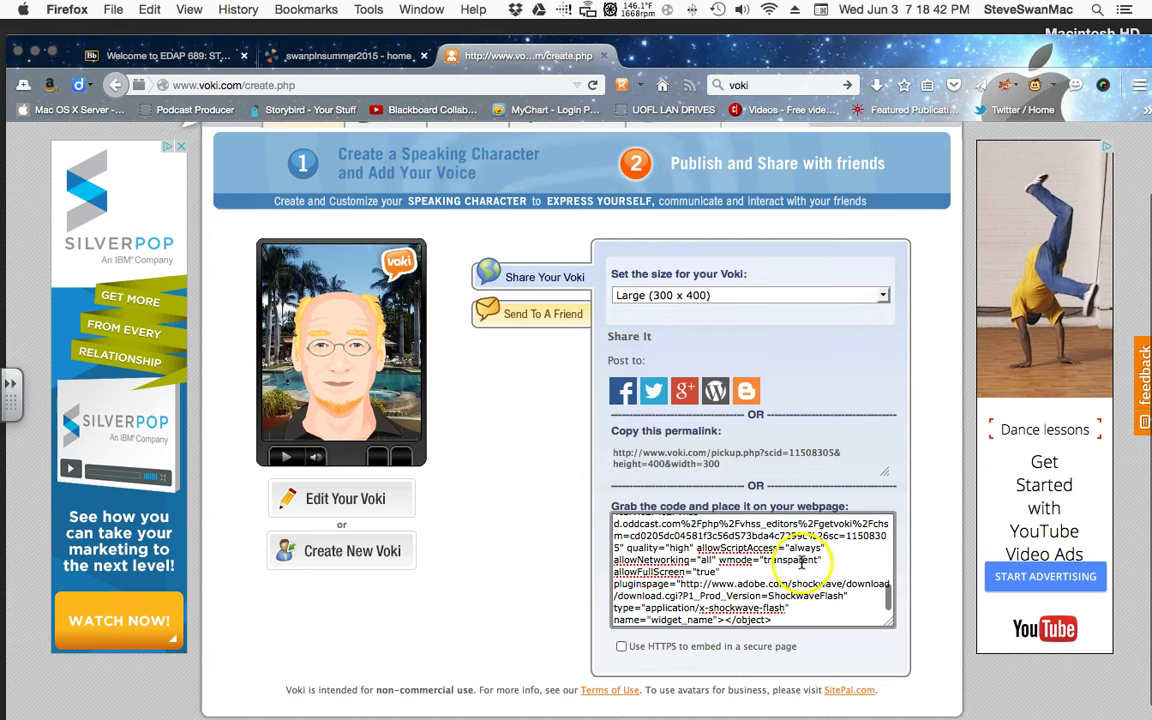
scroll(752, 565, "down", 1)
right_click(751, 565)
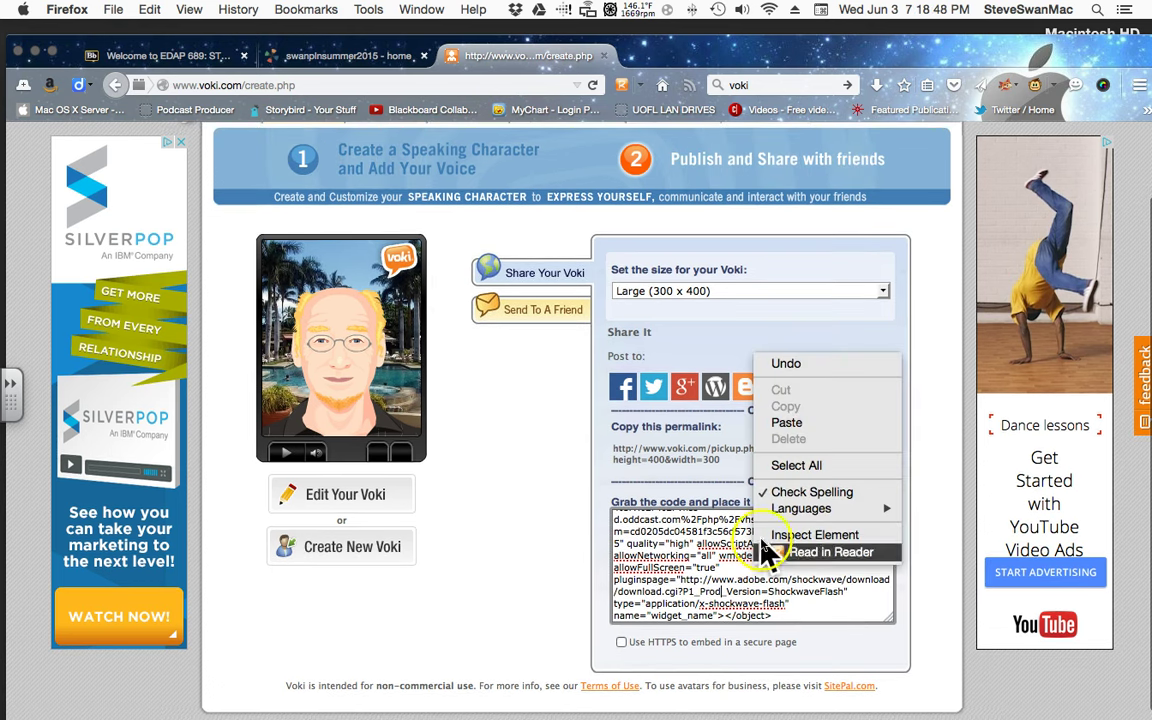
left_click(775, 466)
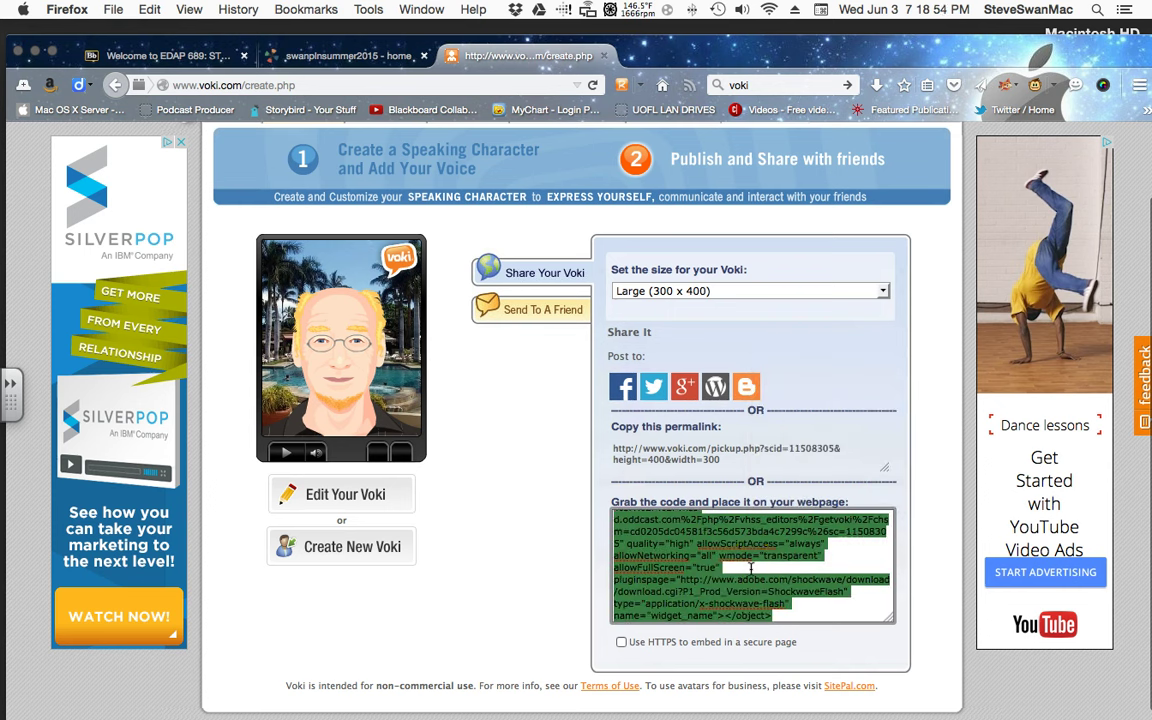
right_click(650, 540)
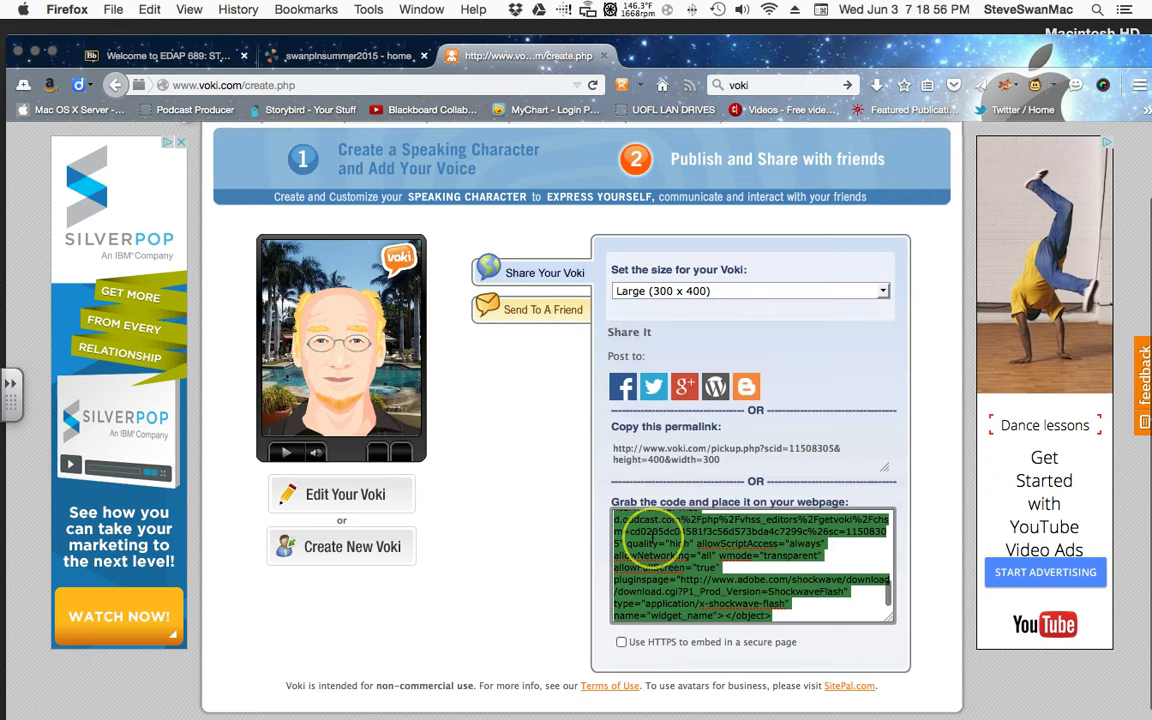
right_click(652, 540)
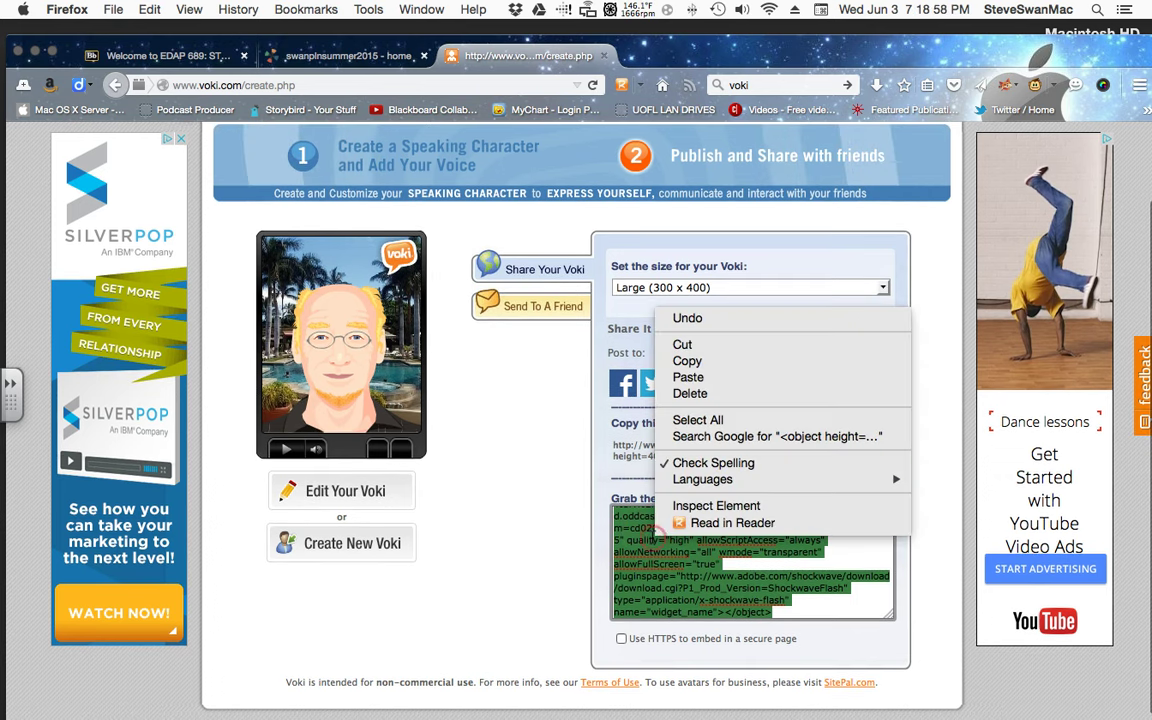
left_click(690, 363)
left_click(643, 476)
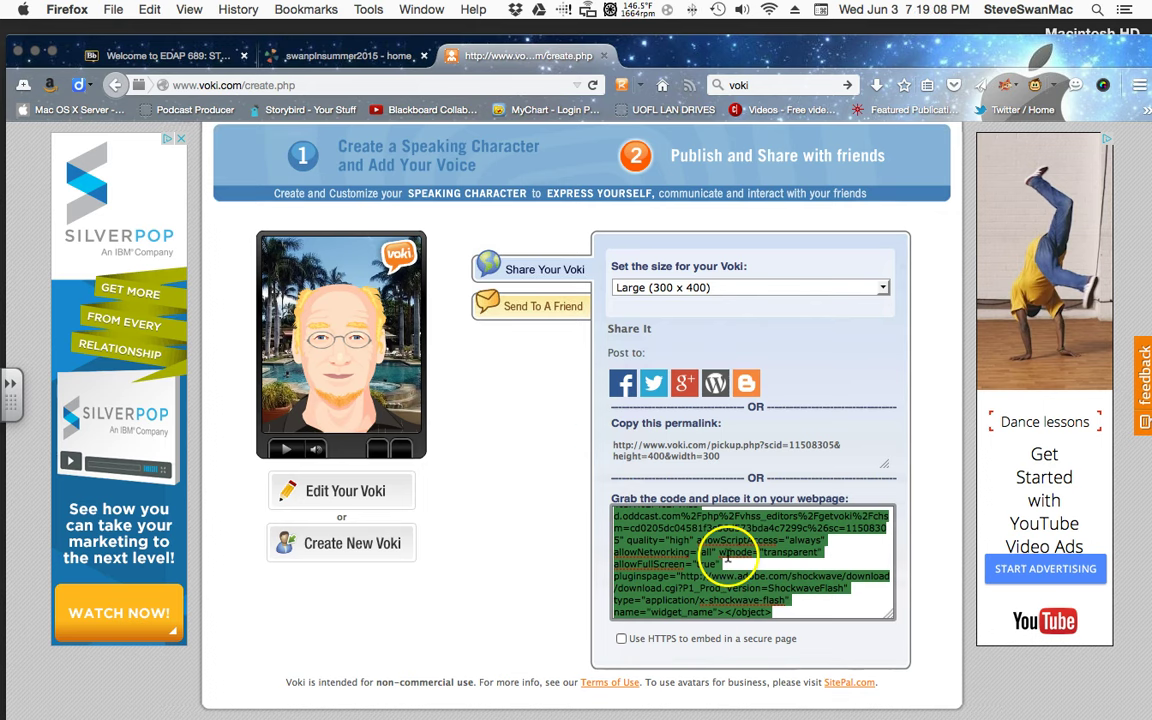
Edit the wiki home page without the recovered draft and add two blank lines below the photo
left_click(312, 55)
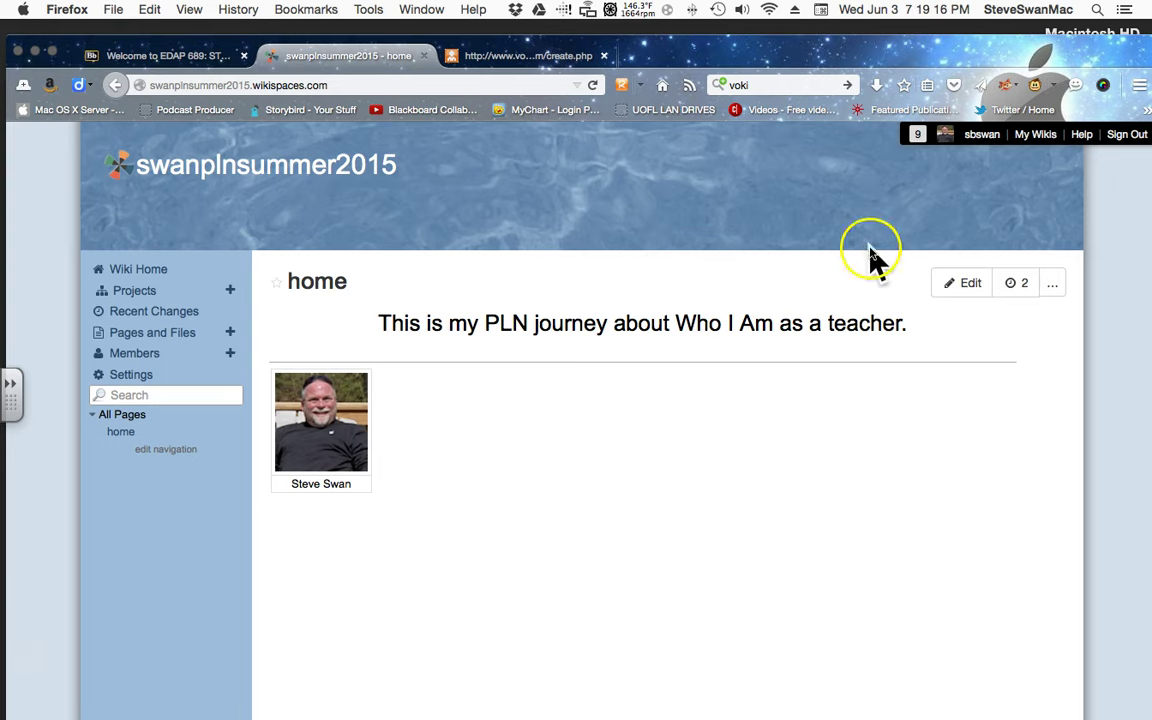
left_click(973, 287)
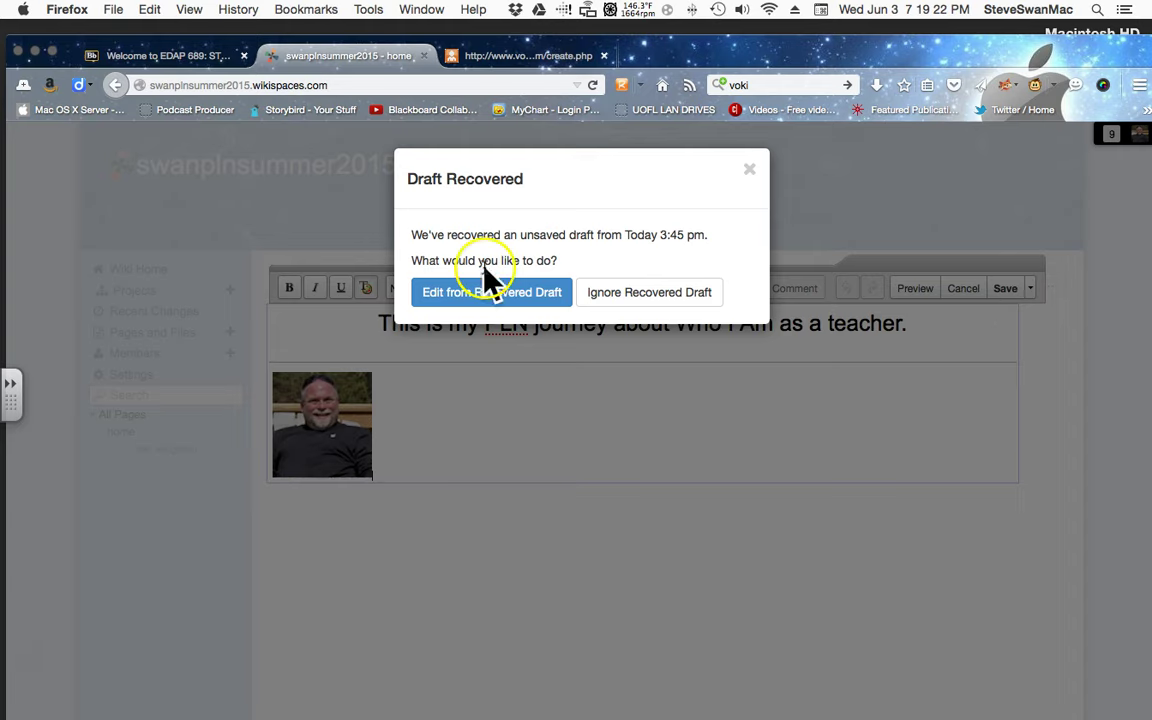
left_click(600, 295)
left_click(445, 463)
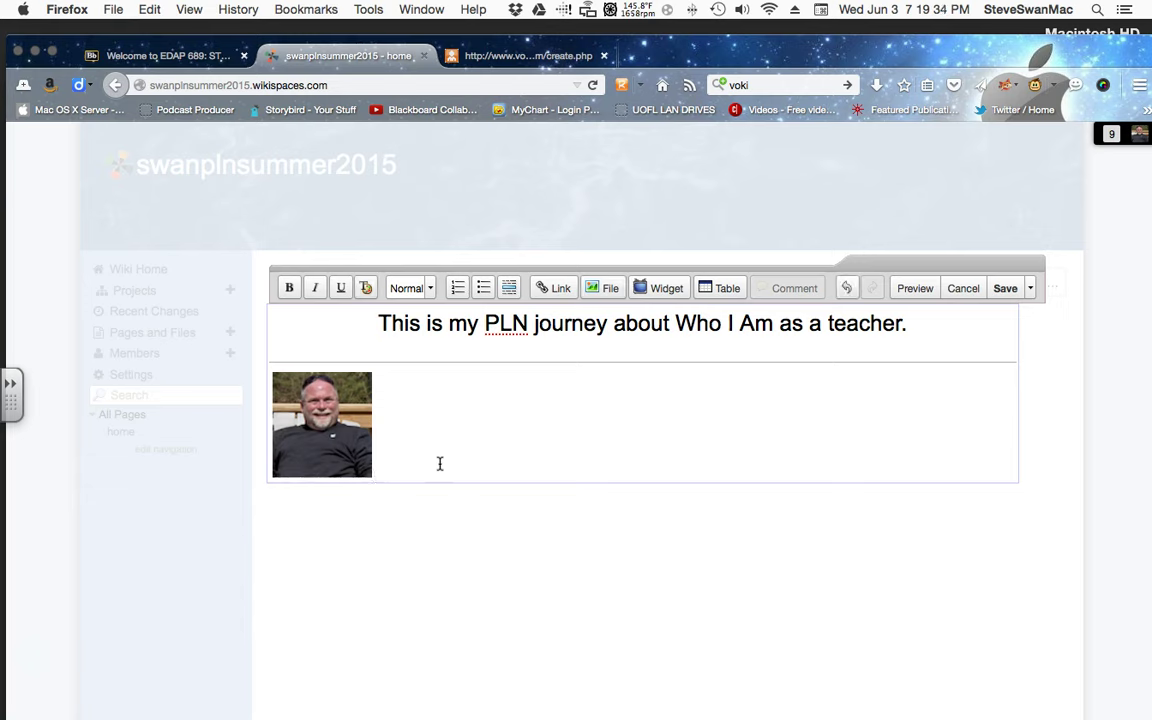
key("Return")
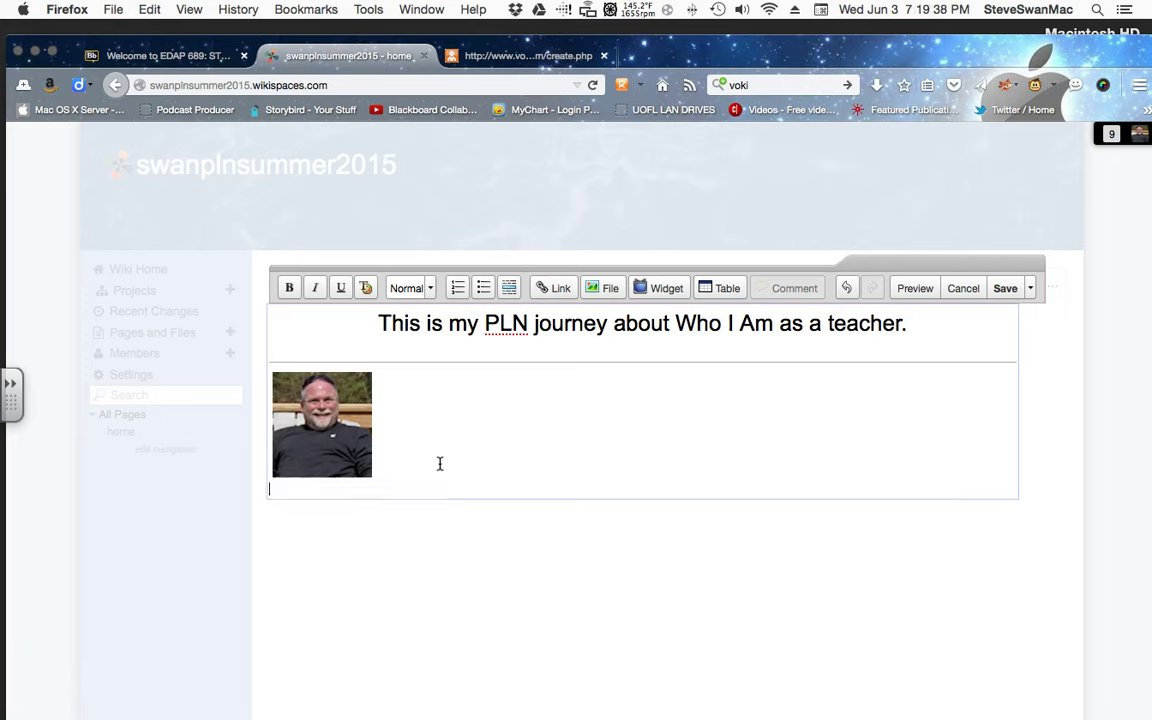
key("Return")
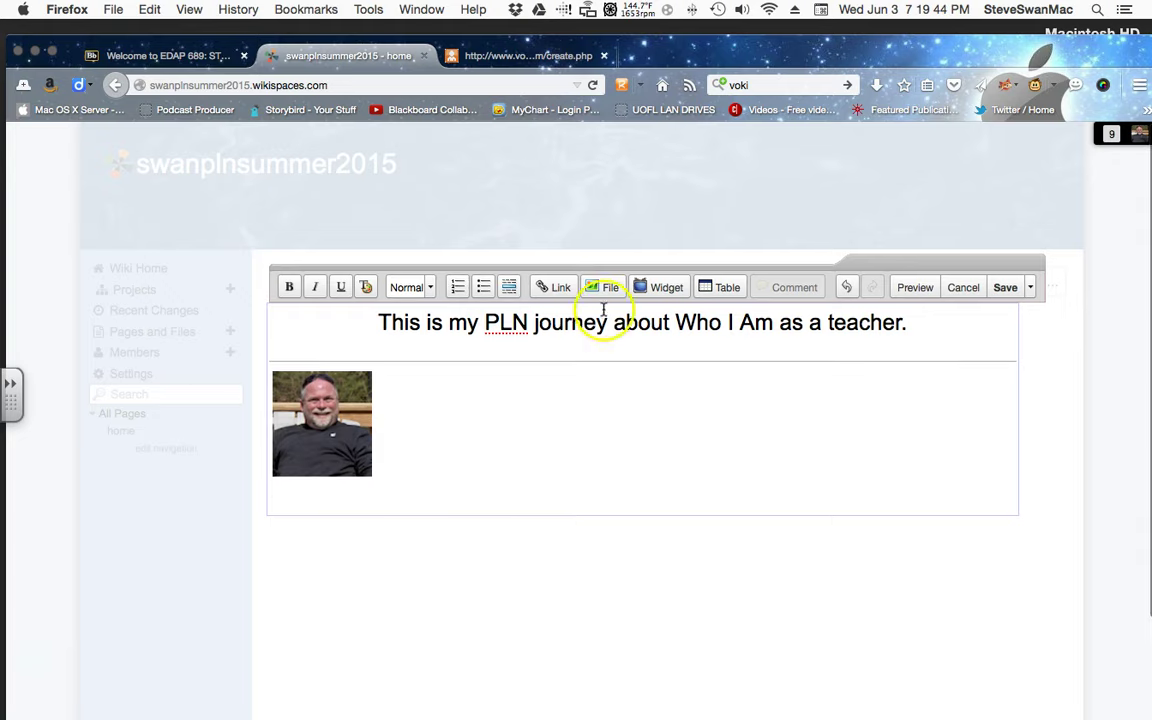
Paste the Voki embed code into an Other HTML widget and insert it below the photo
left_click(665, 290)
scroll(395, 622, "down", 2)
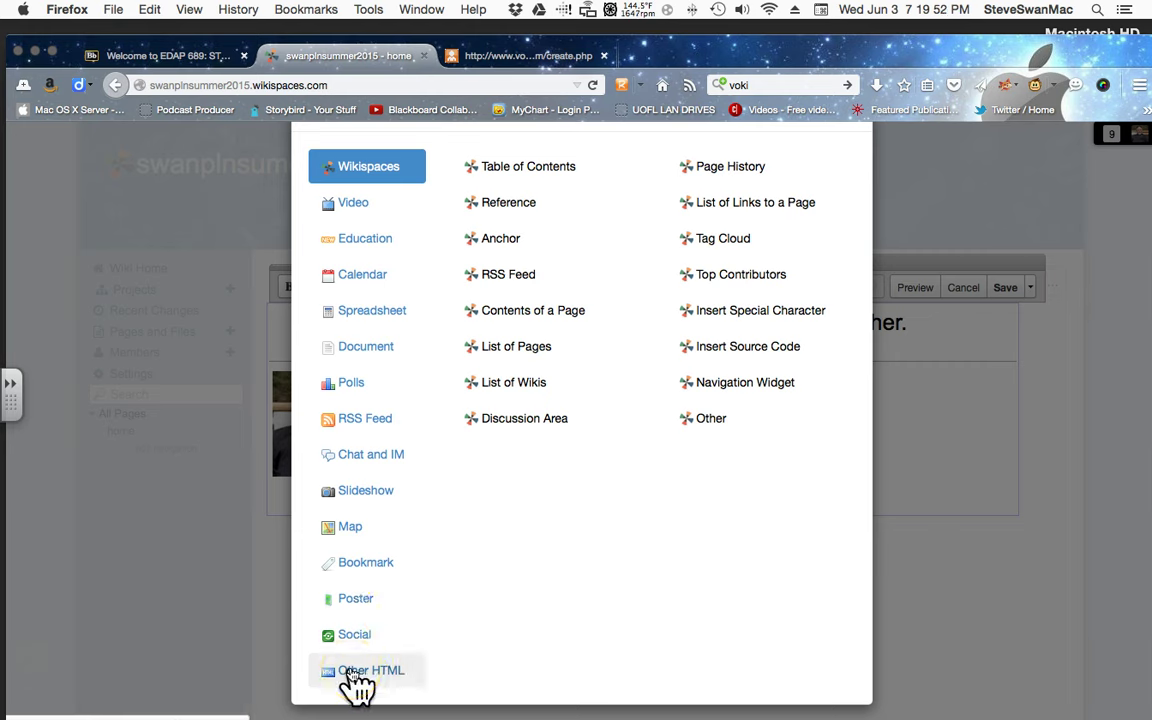
left_click(355, 675)
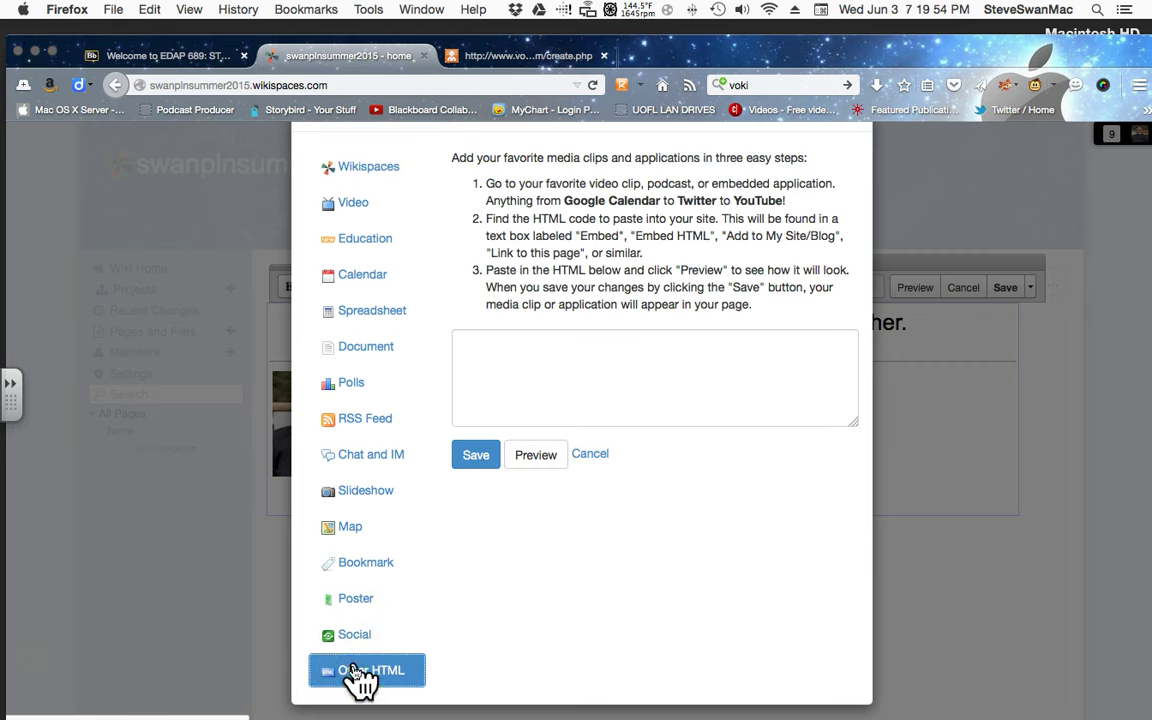
left_click(472, 344)
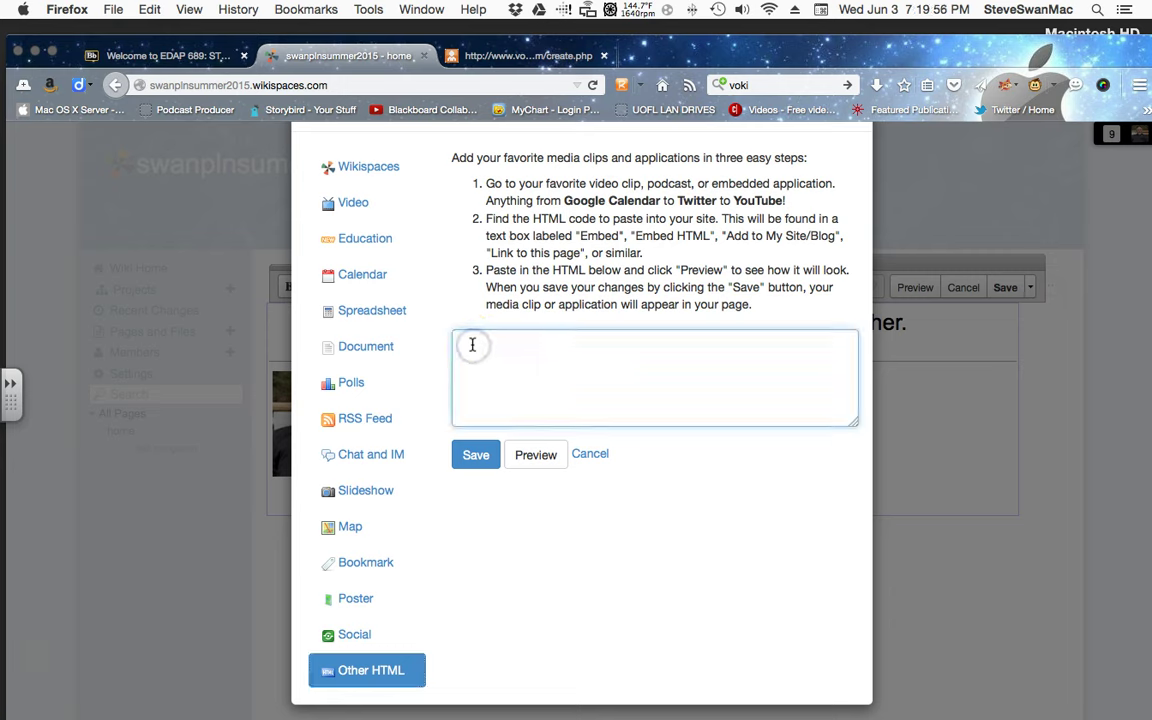
right_click(472, 344)
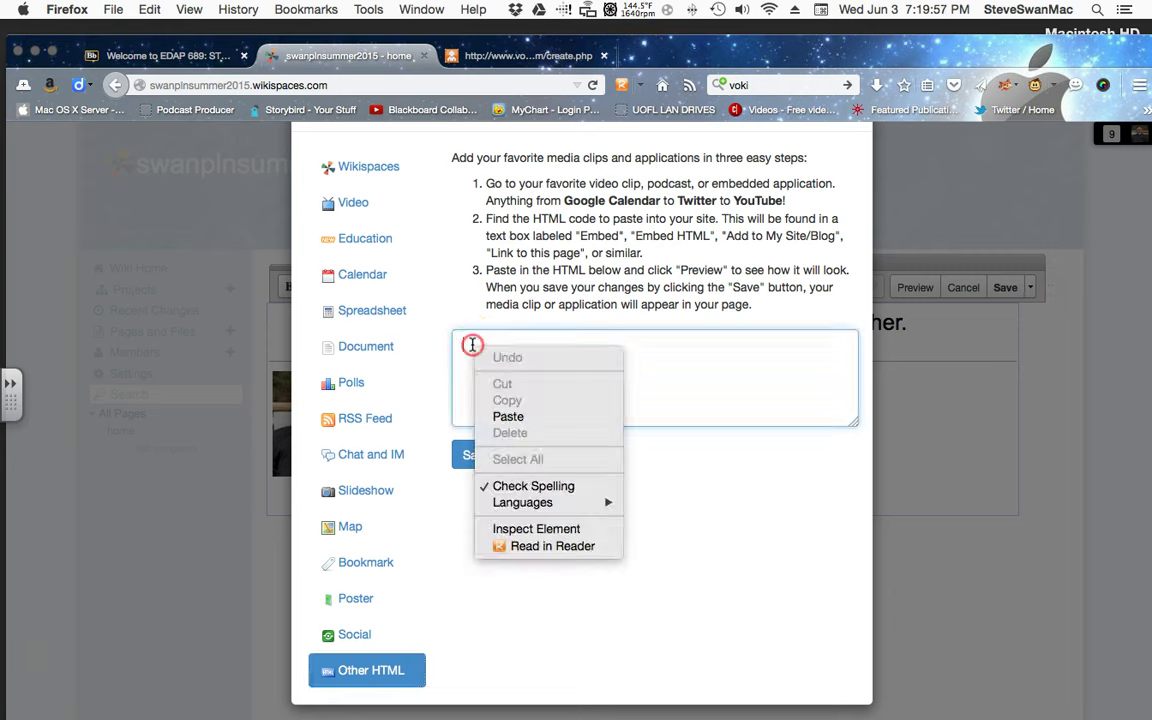
left_click(494, 418)
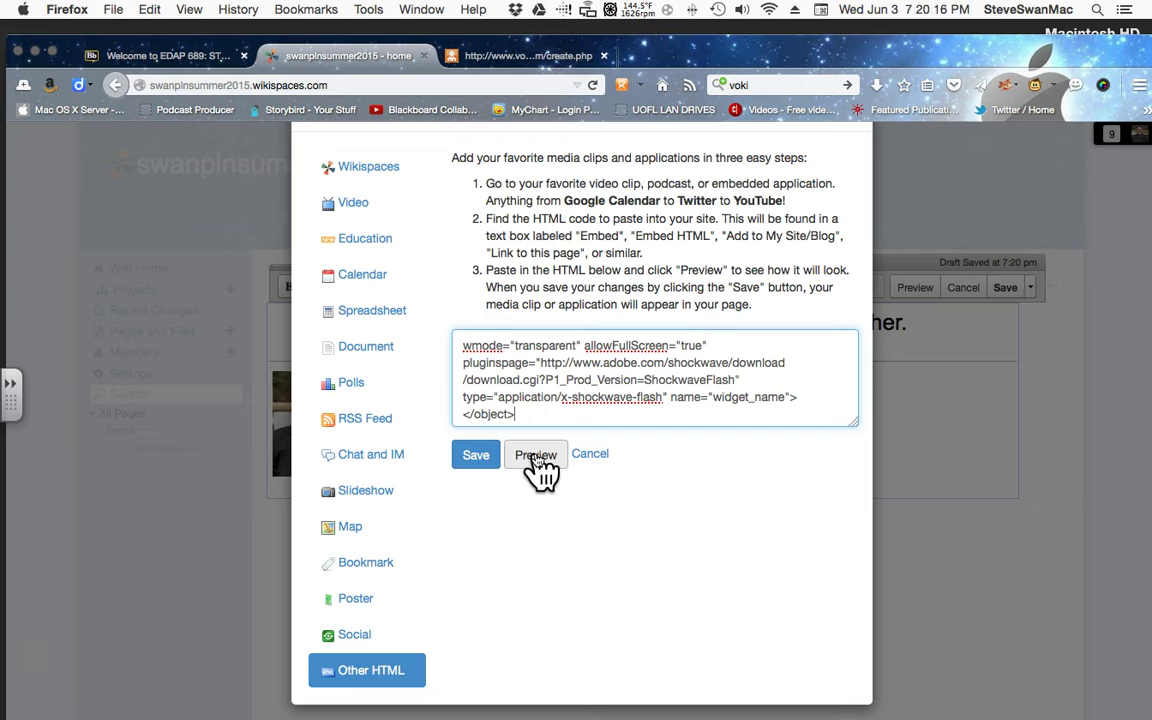
left_click(476, 457)
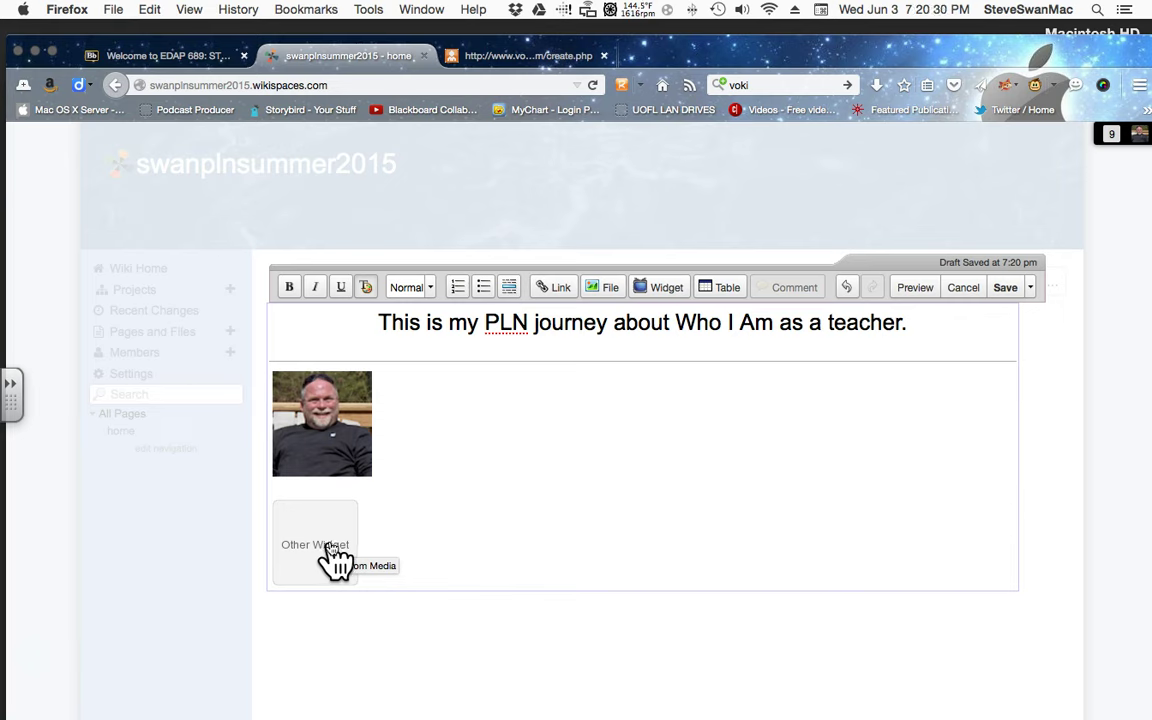
left_click(390, 578)
left_click(318, 542)
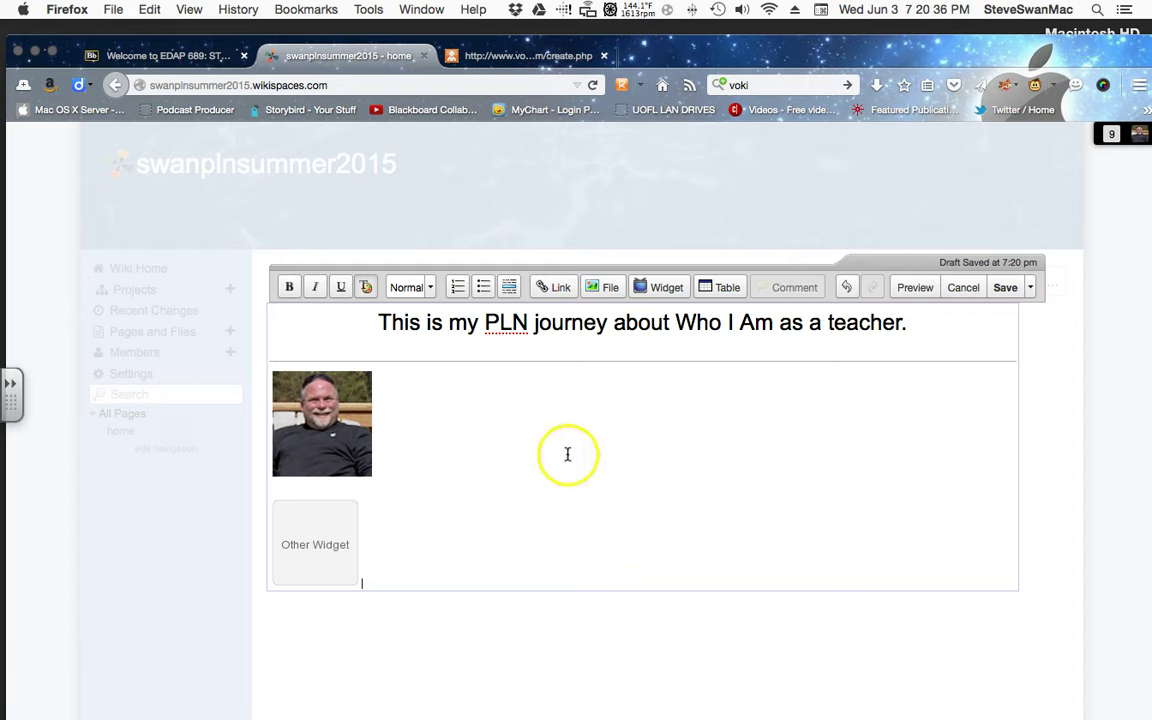
Save the home page, then play the embedded Voki avatar to test it
left_click(1006, 288)
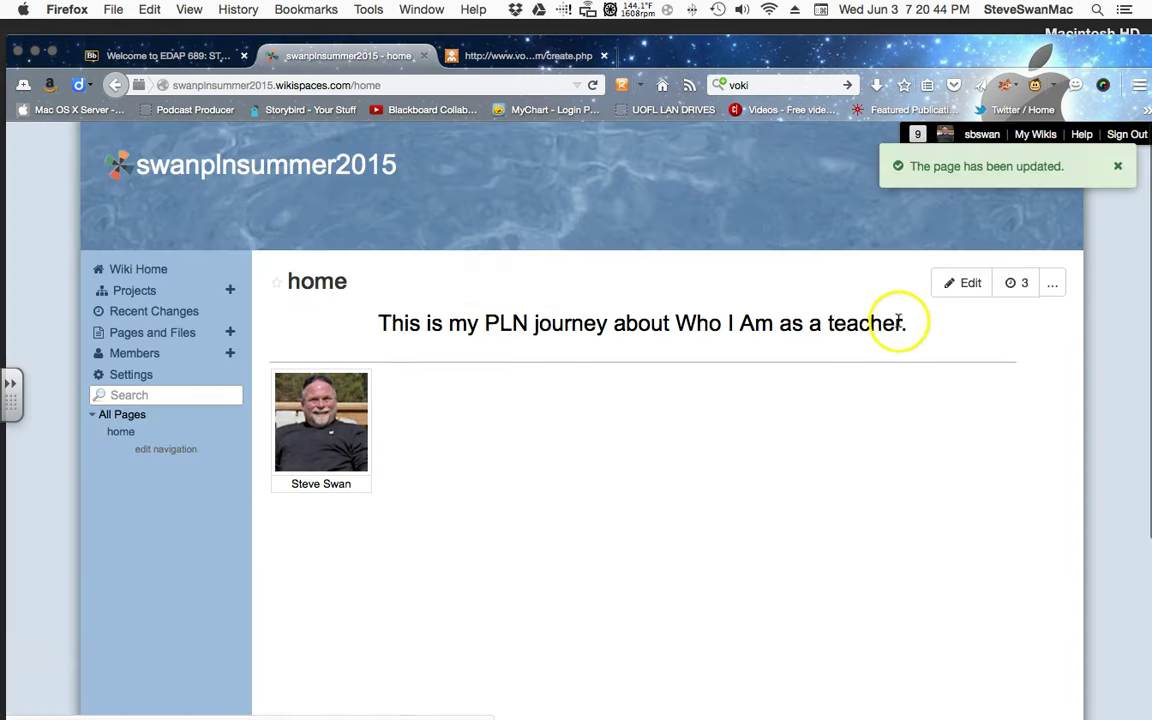
scroll(788, 402, "down", 5)
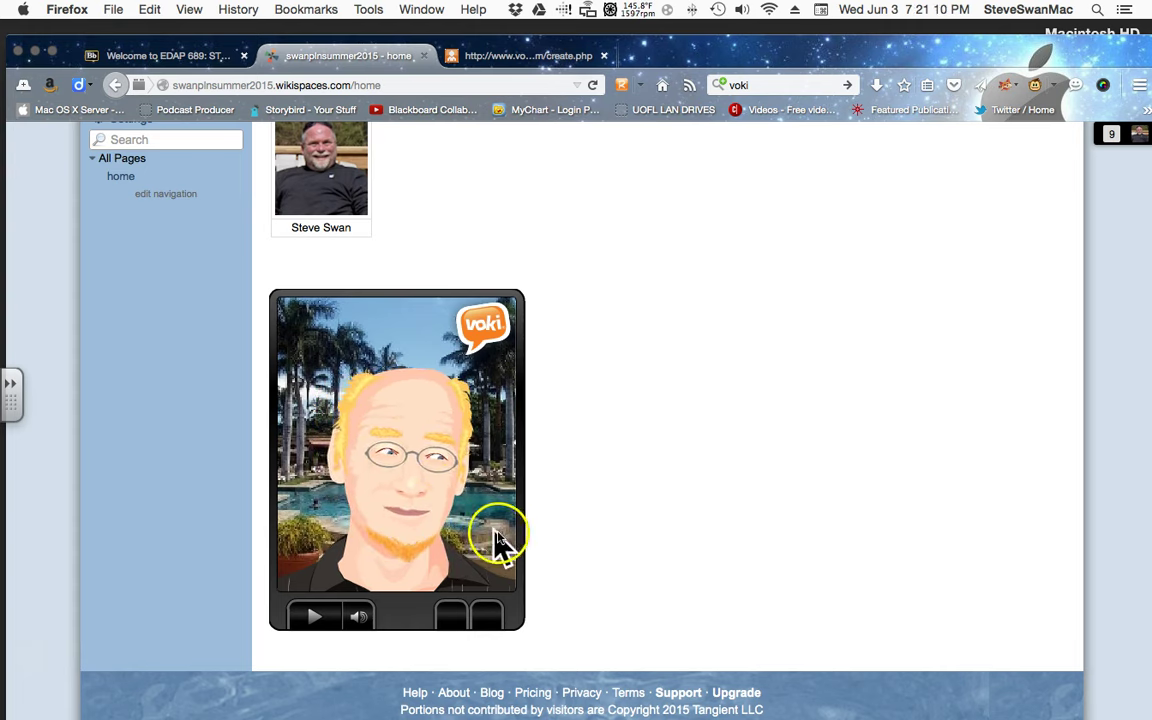
left_click(313, 620)
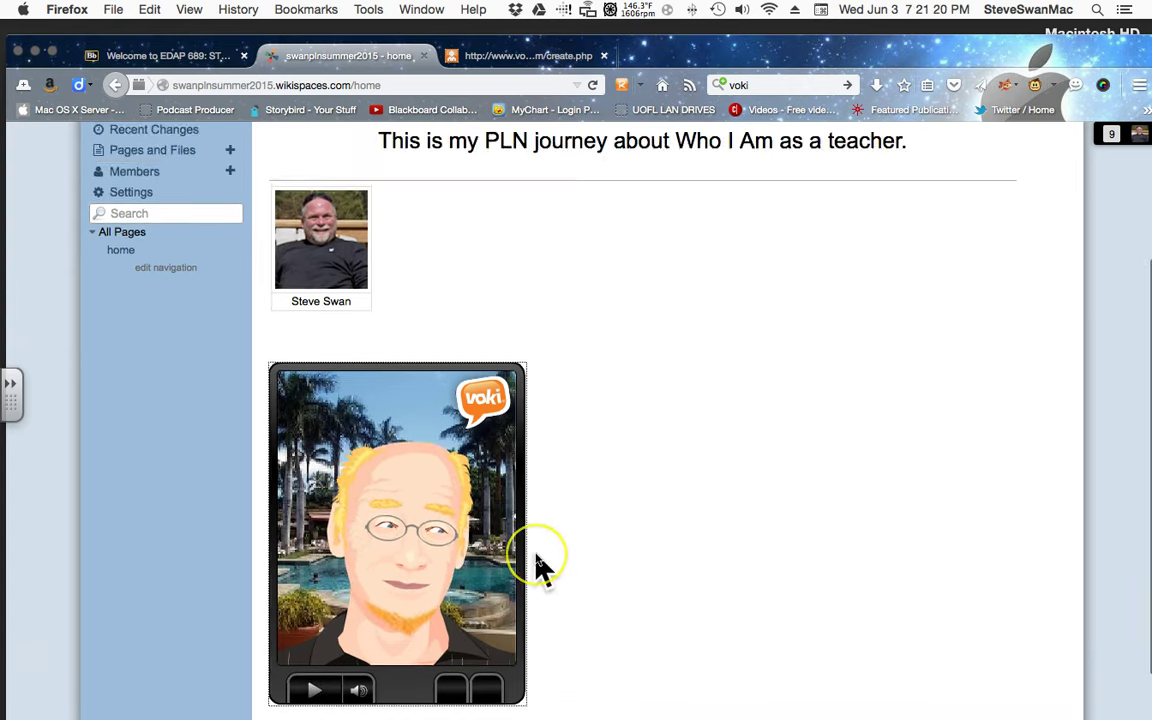
scroll(538, 569, "up", 2)
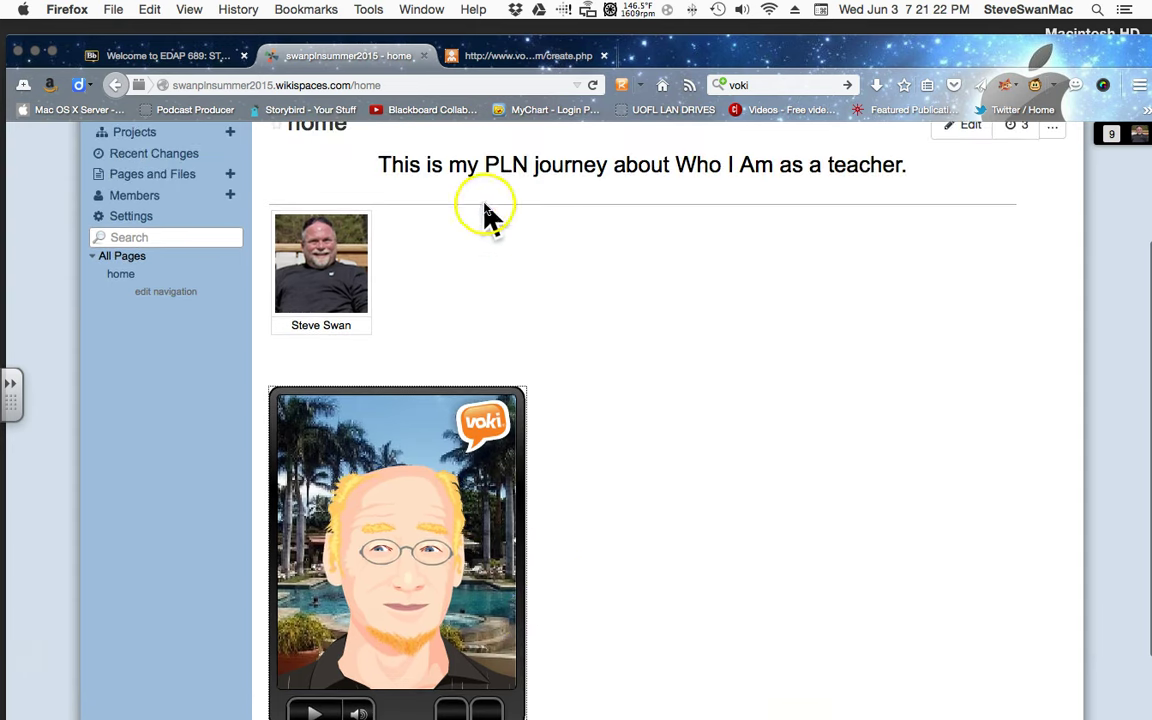
Reopen the Voki editor, enter the speech 'Noone of us is any smarter than all of us.' and preview it
left_click(500, 60)
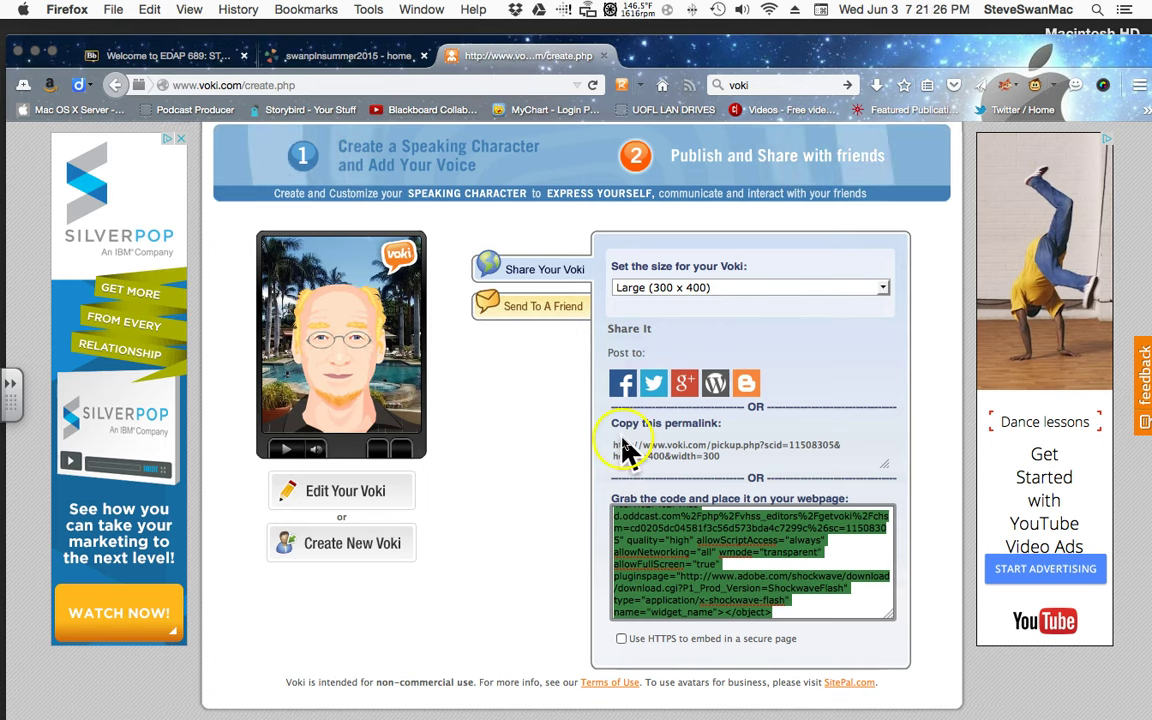
left_click(364, 500)
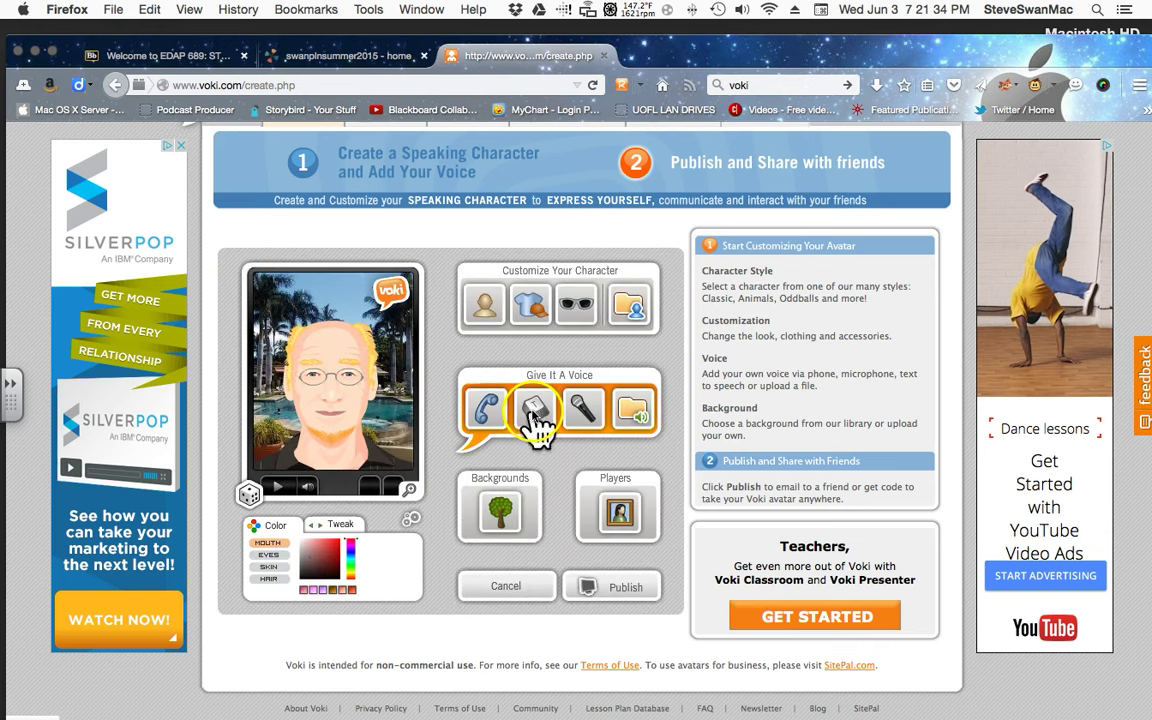
left_click(534, 415)
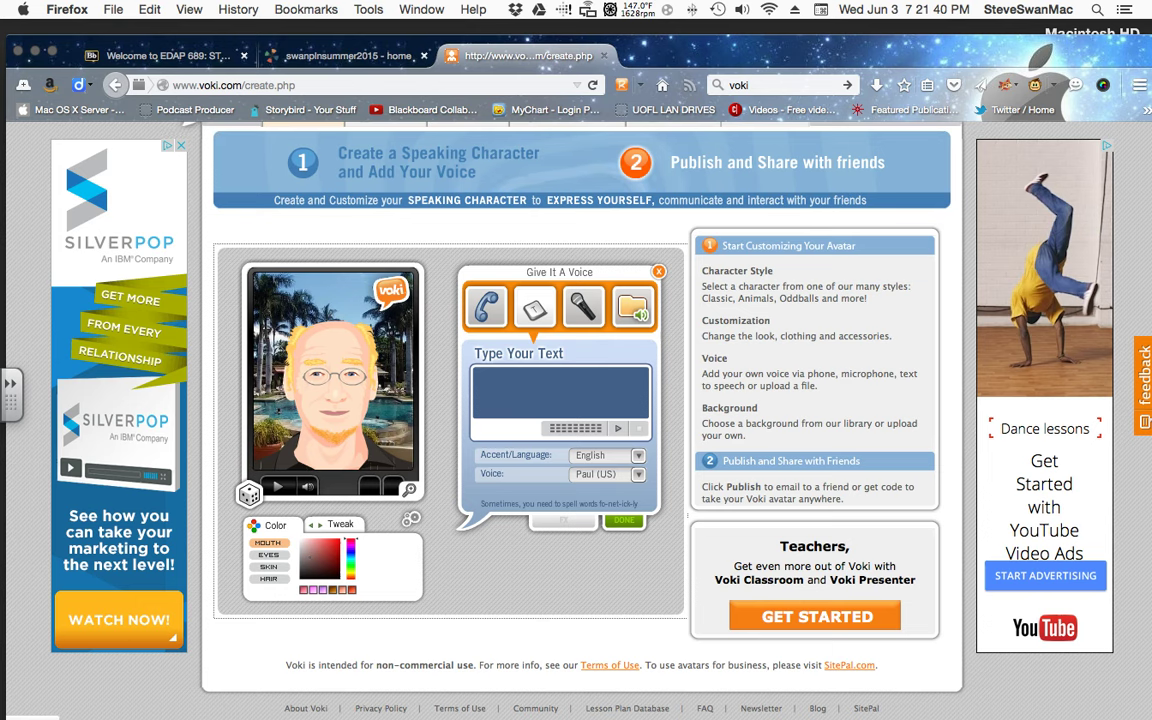
type("Noo")
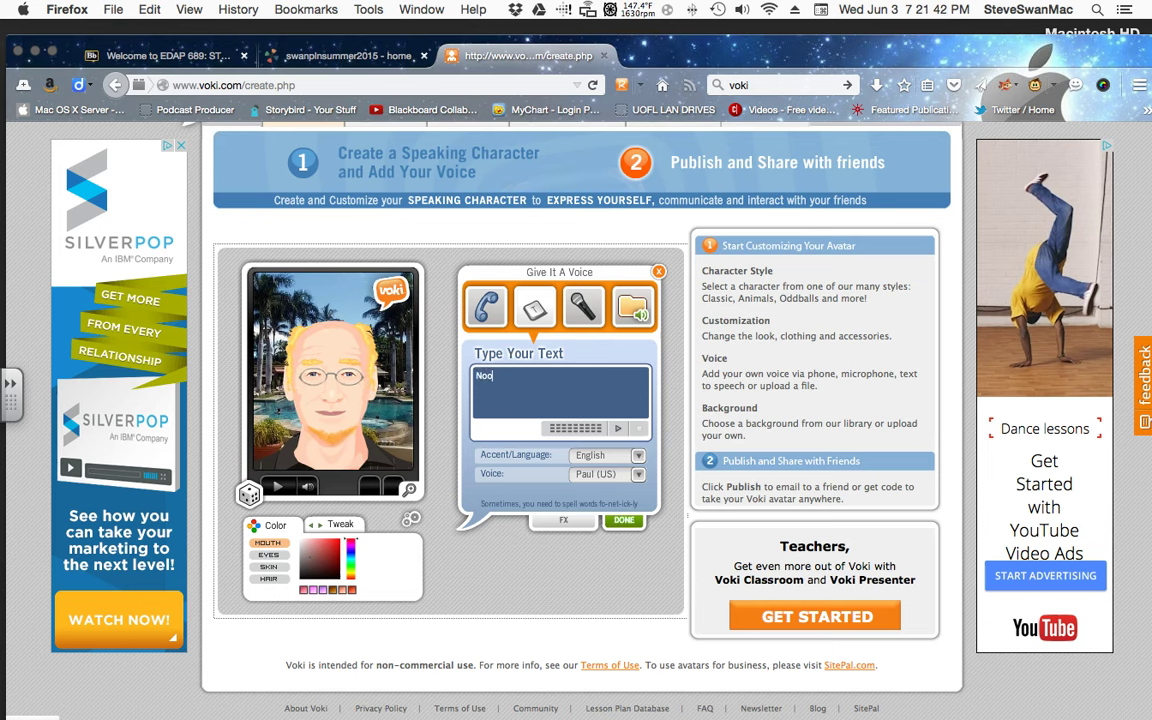
type("ne of ")
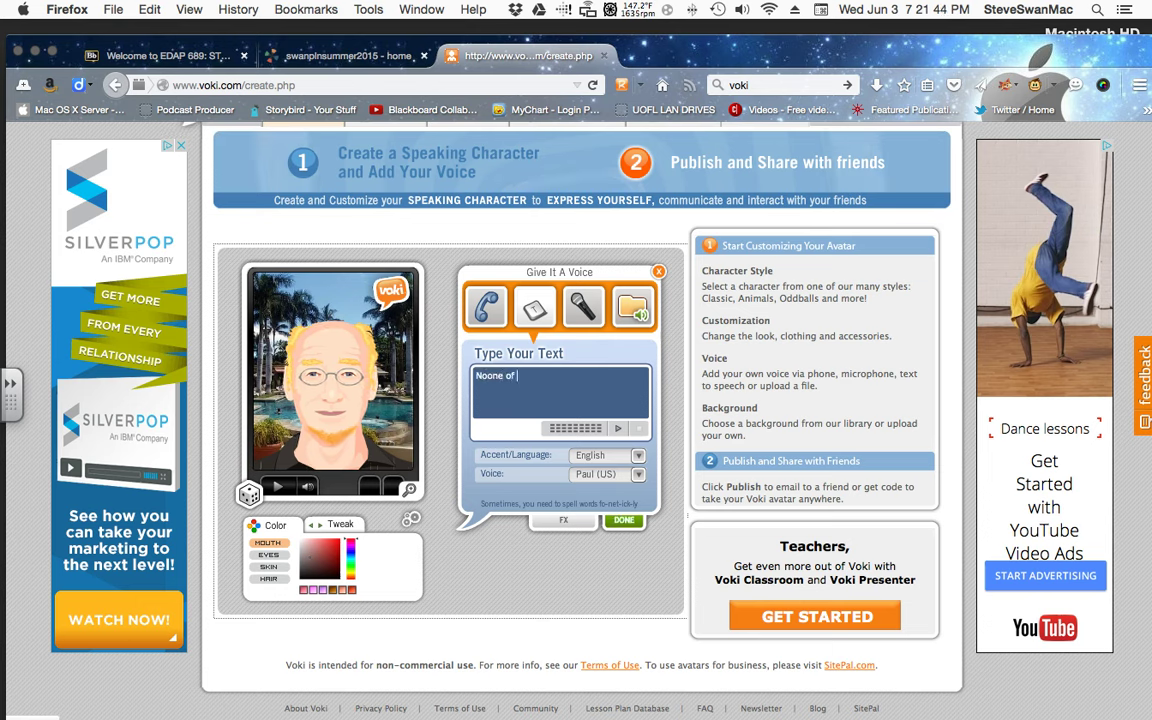
type("us is any sm")
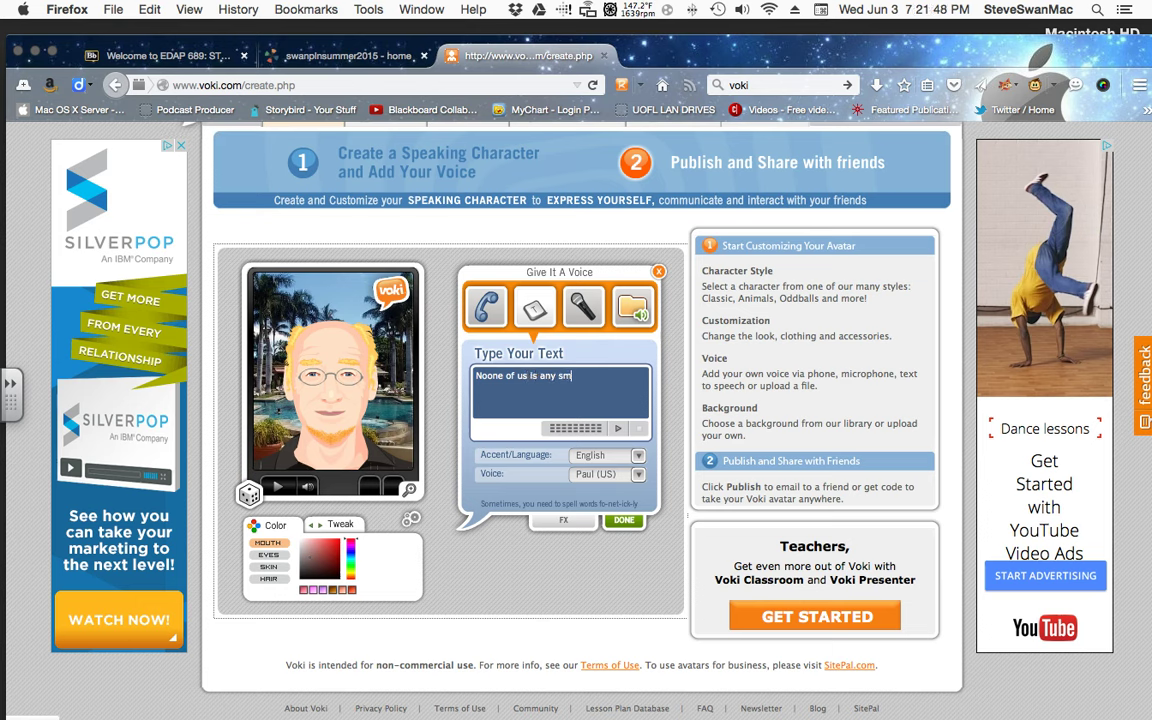
type("arter than all of us.")
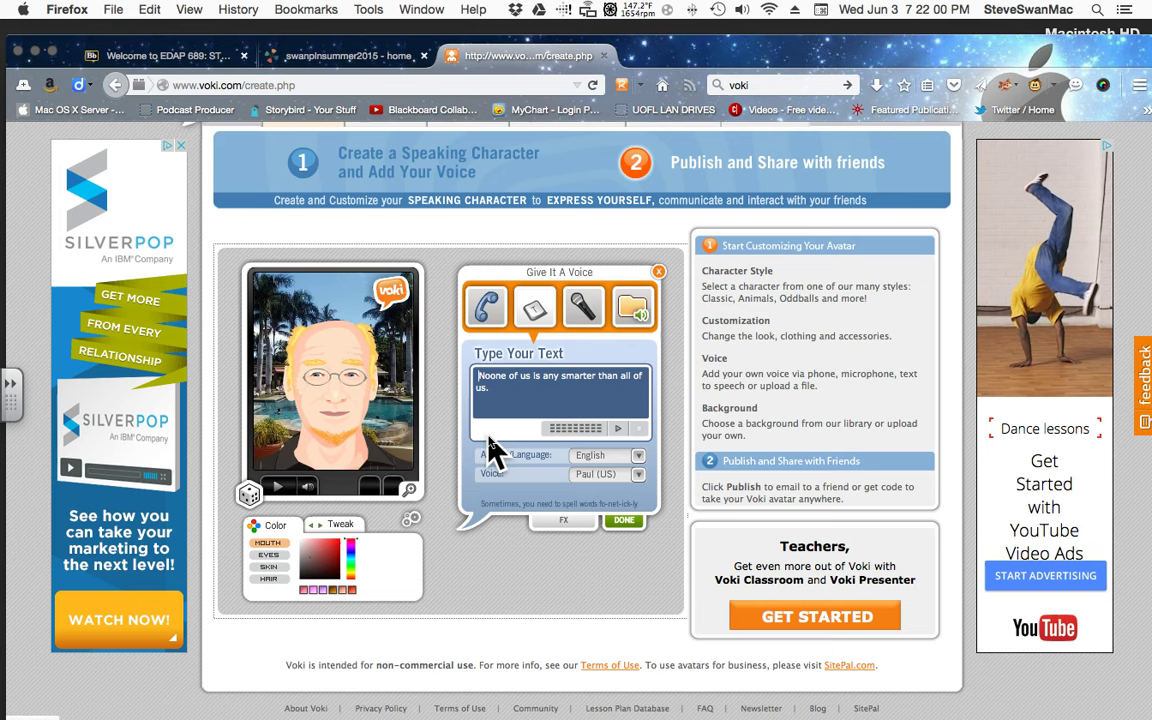
left_click(619, 429)
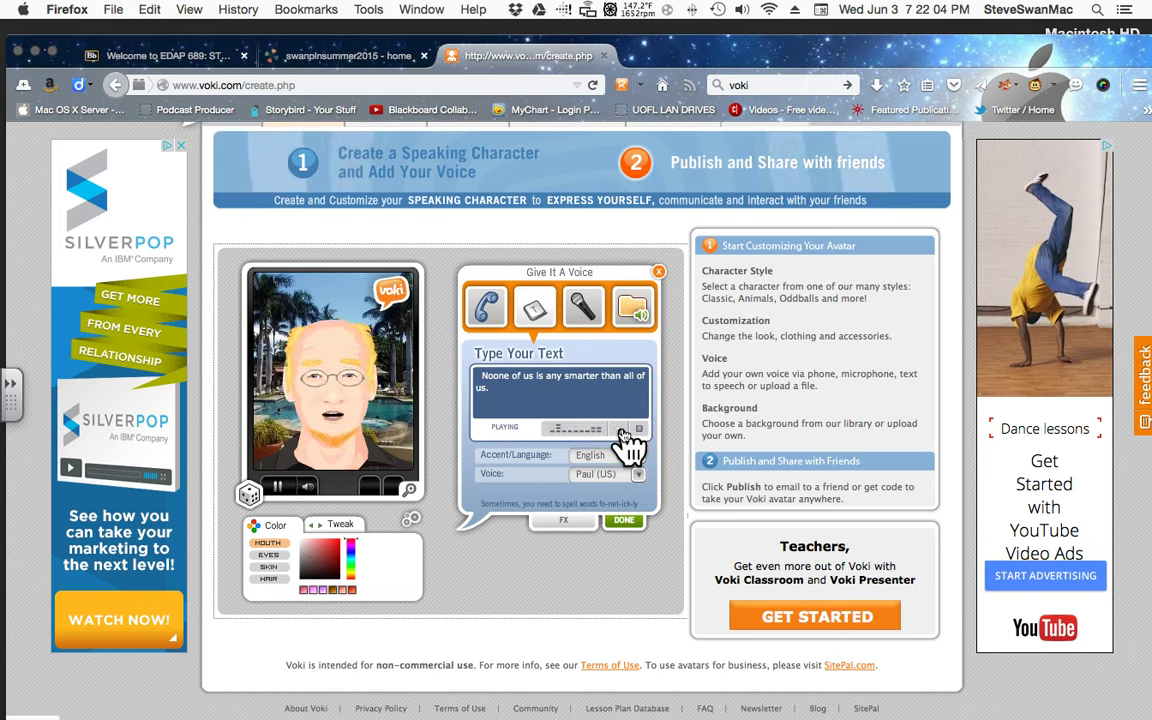
Adjust the speech text's punctuation, replay it, and confirm the typed voice
left_click(476, 368)
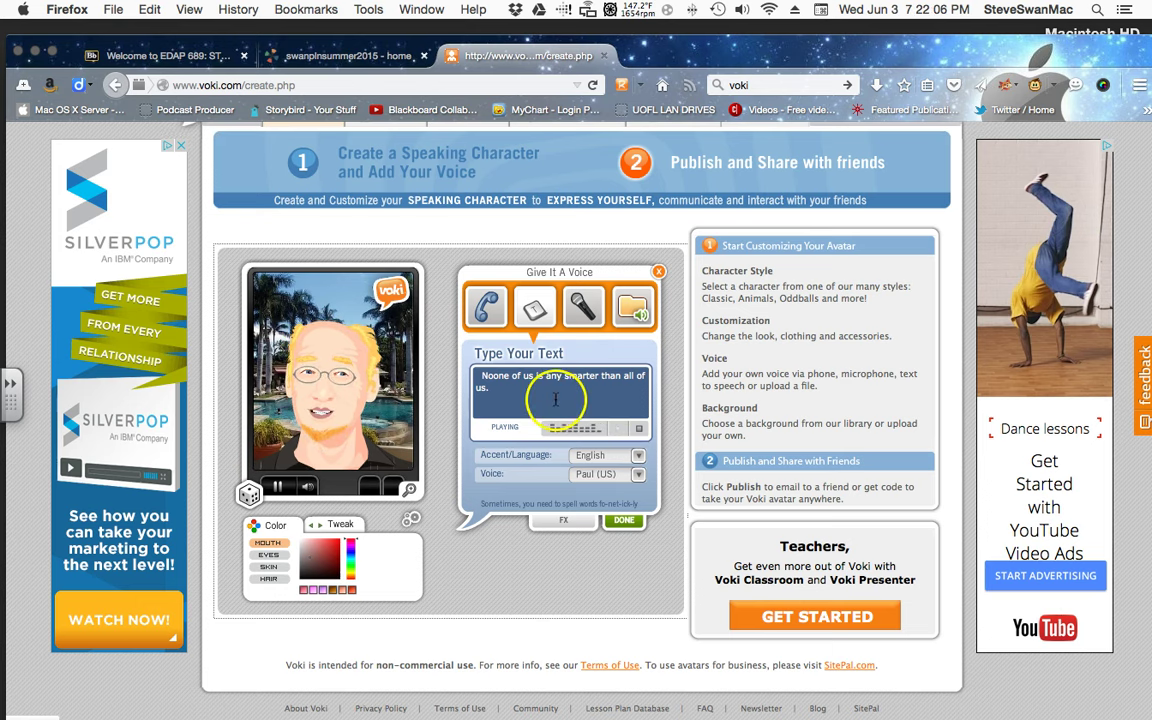
left_click(510, 415)
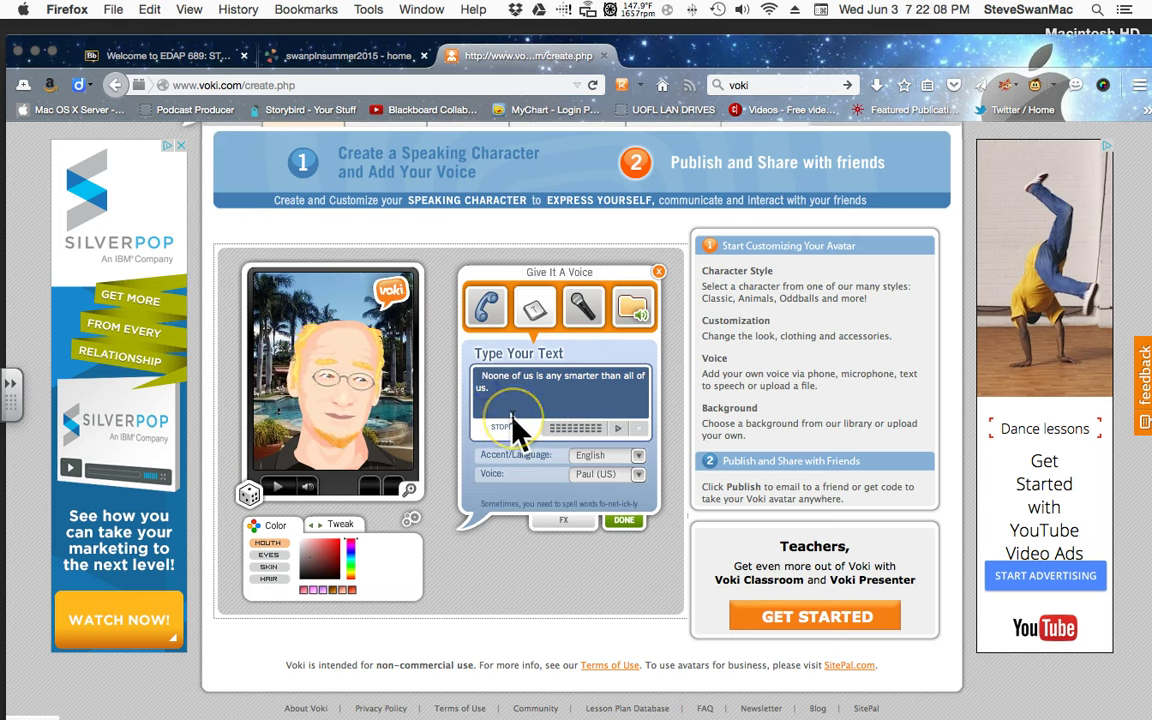
type(".")
left_click(513, 411)
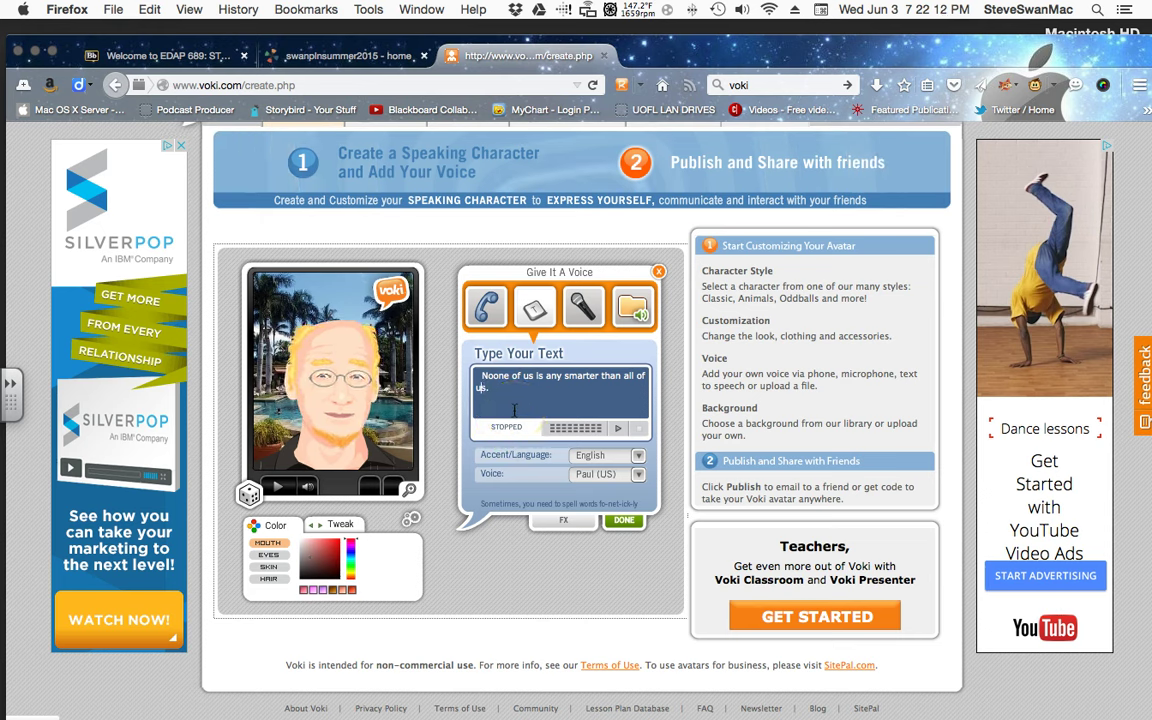
left_click(481, 376)
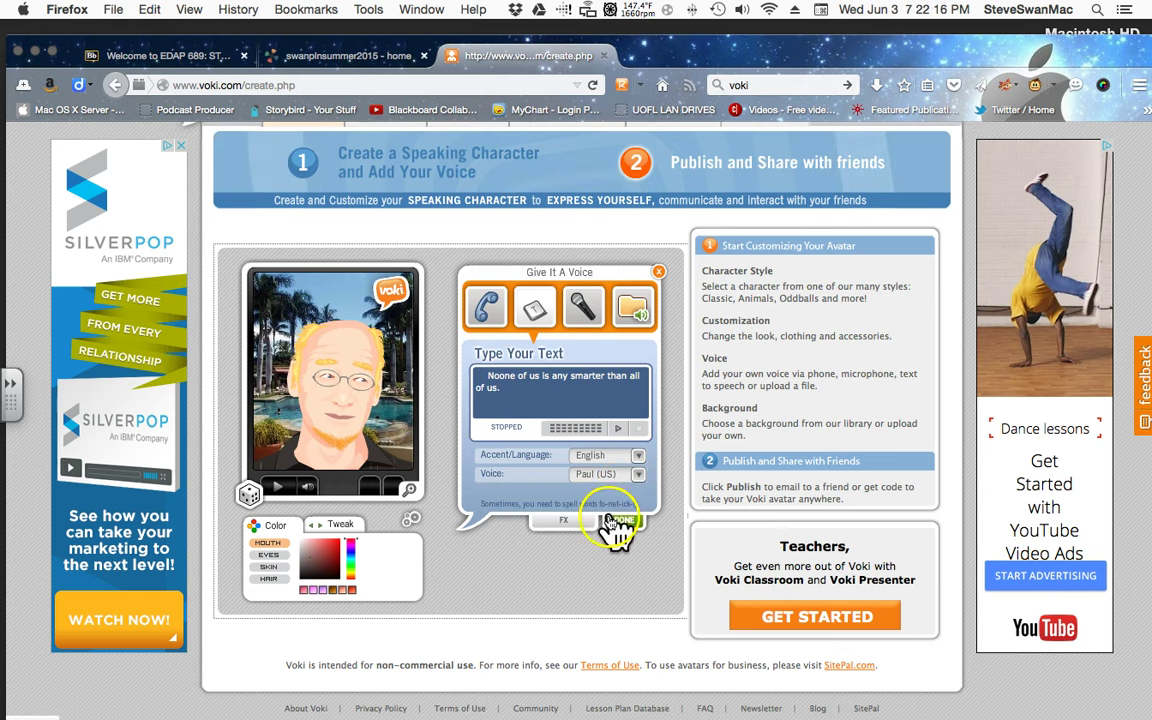
left_click(618, 428)
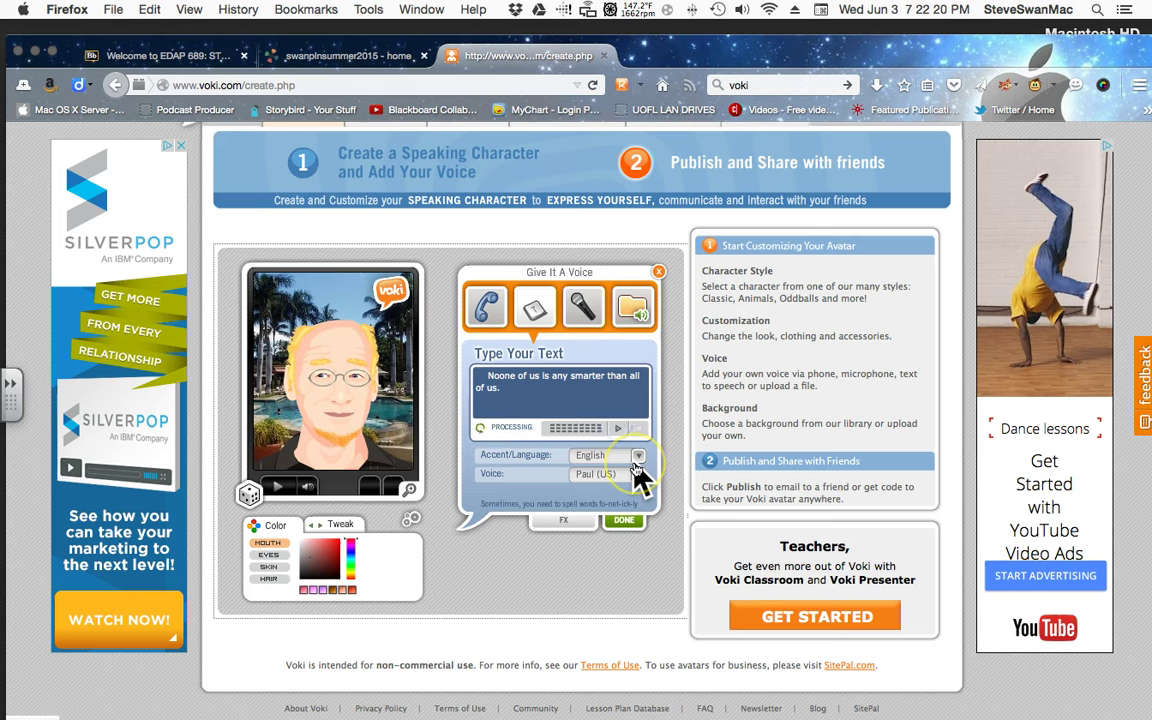
left_click(624, 521)
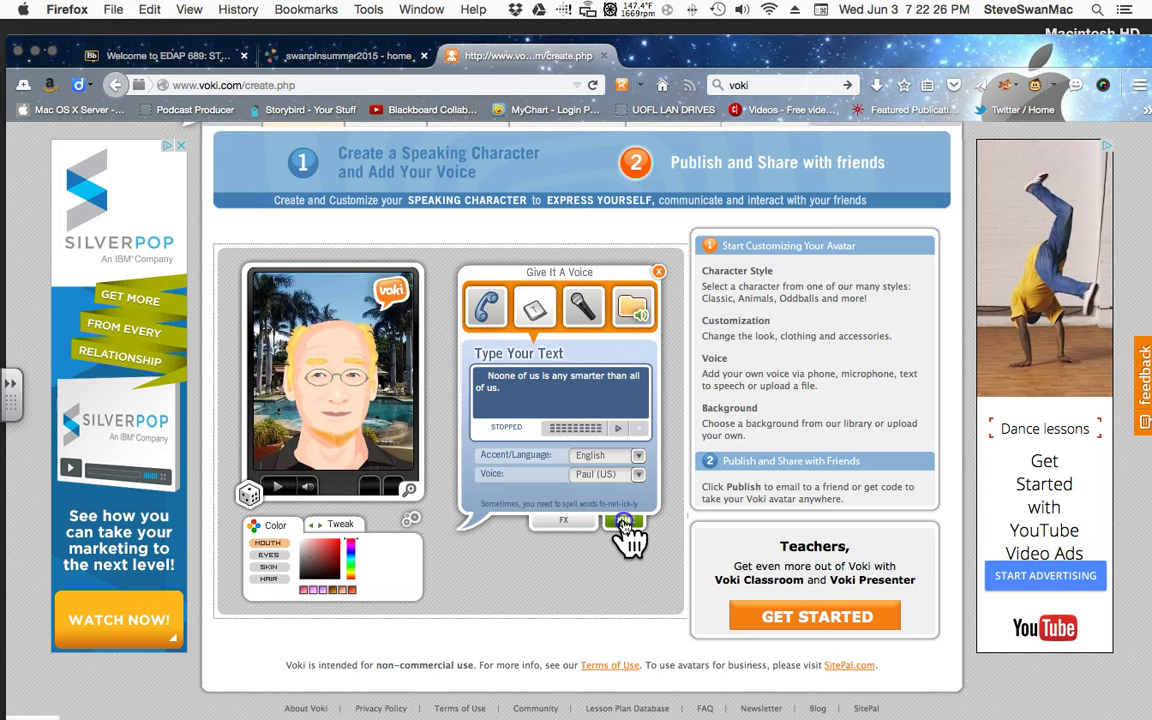
left_click(625, 548)
Publish the scene with the user's name as its title and close the saved confirmation
left_click(627, 587)
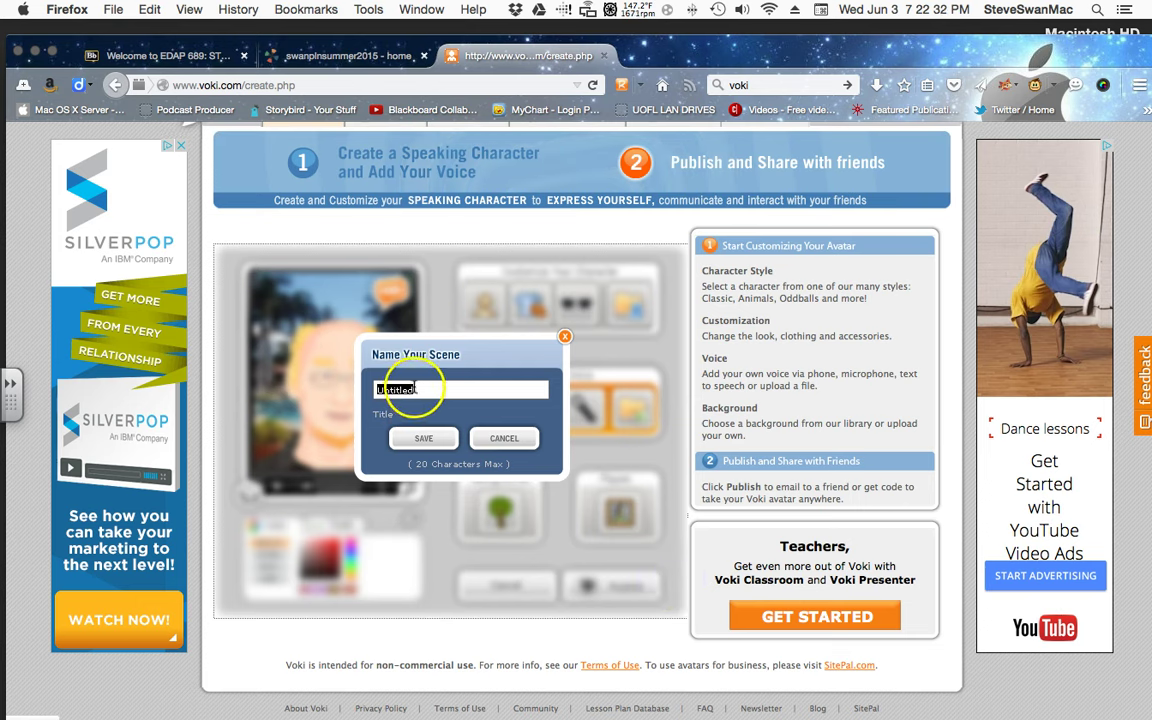
type("Steve Sw")
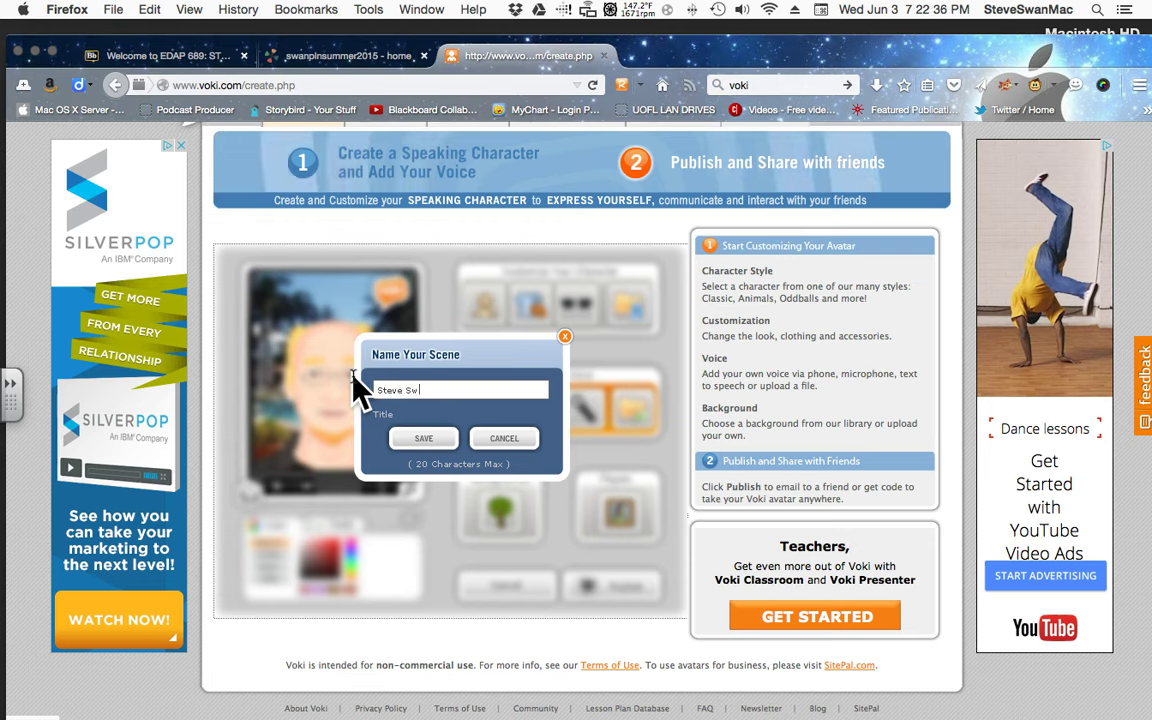
type(" an")
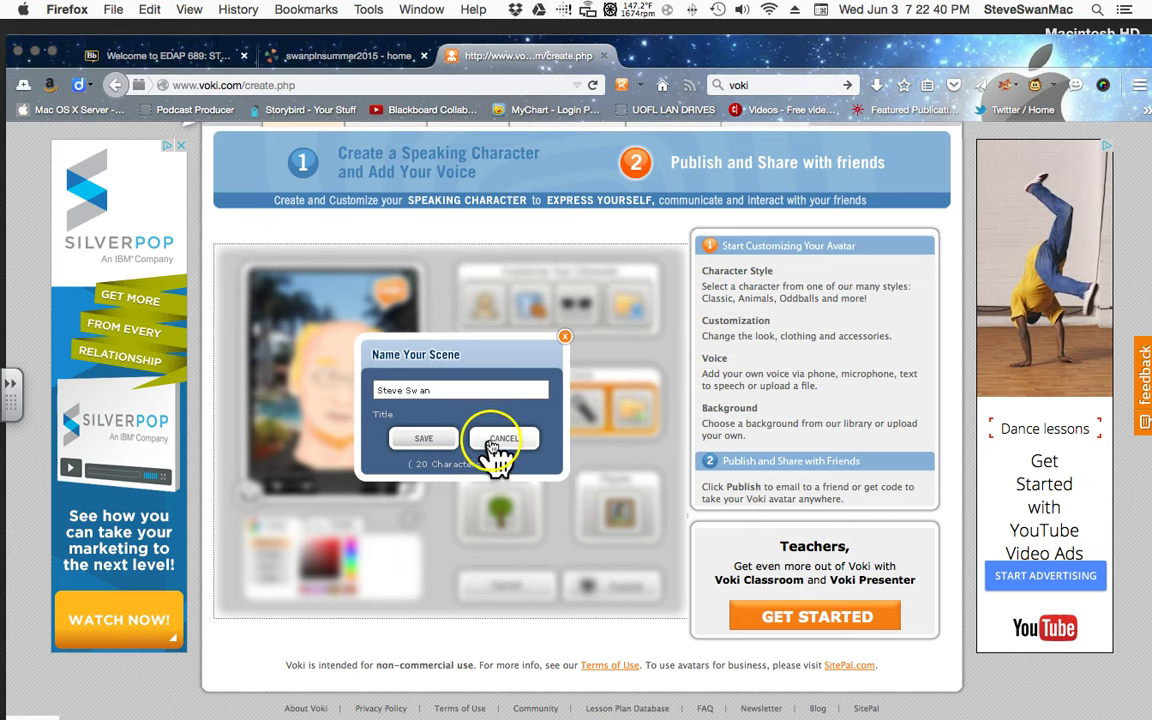
left_click(424, 440)
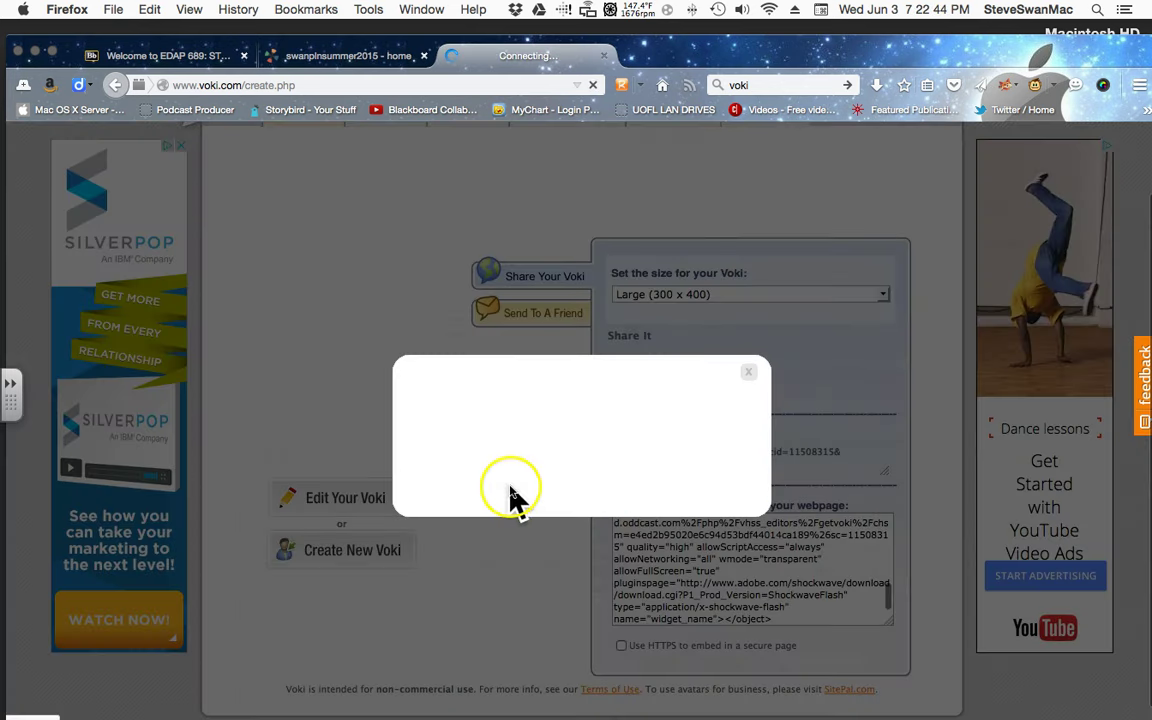
left_click(581, 437)
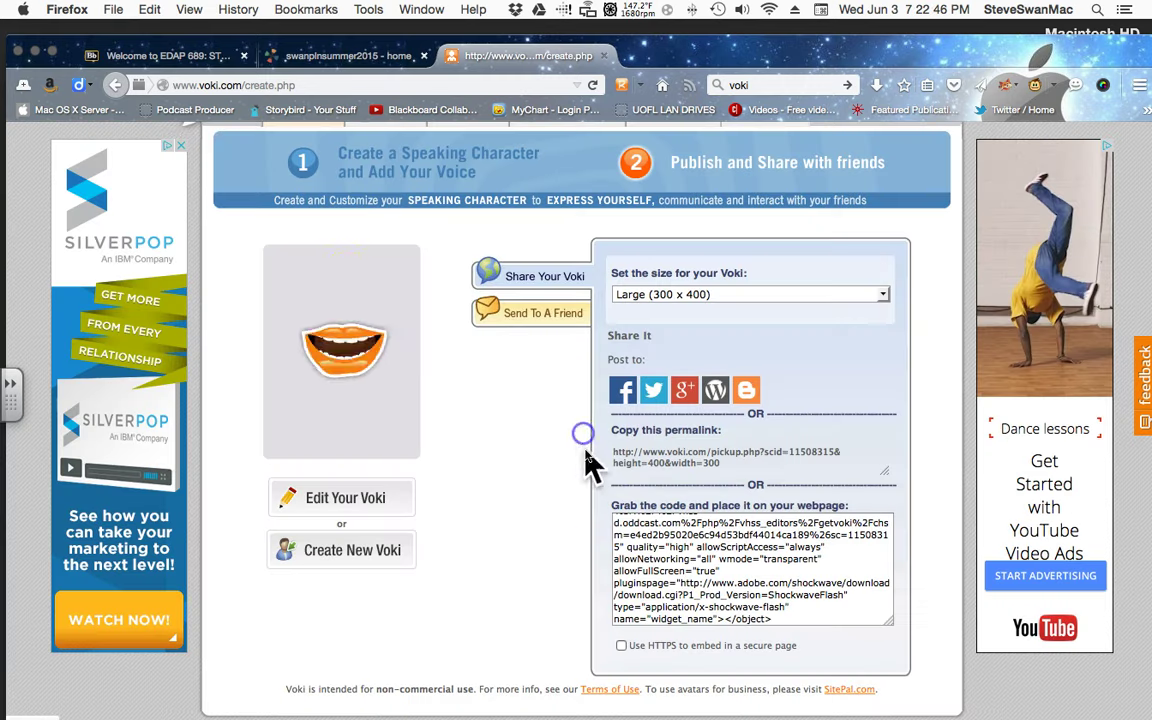
Play the large Voki on the wiki home page, then return to the Voki share page
left_click(280, 60)
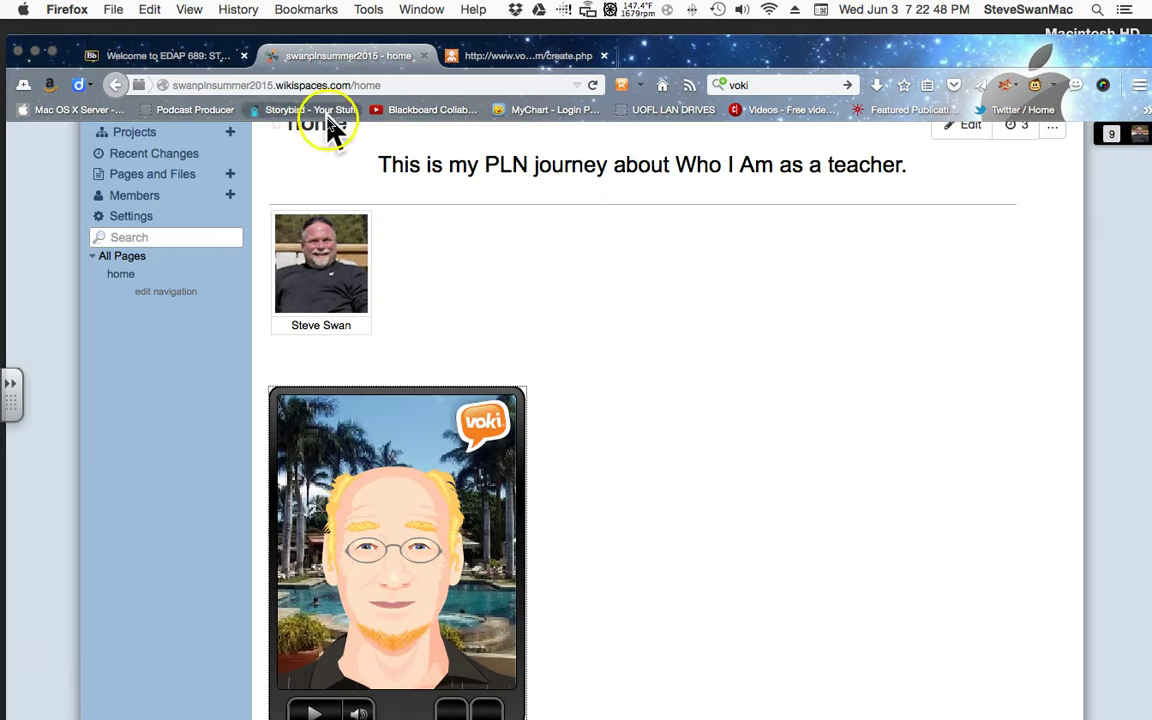
scroll(411, 378, "down", 3)
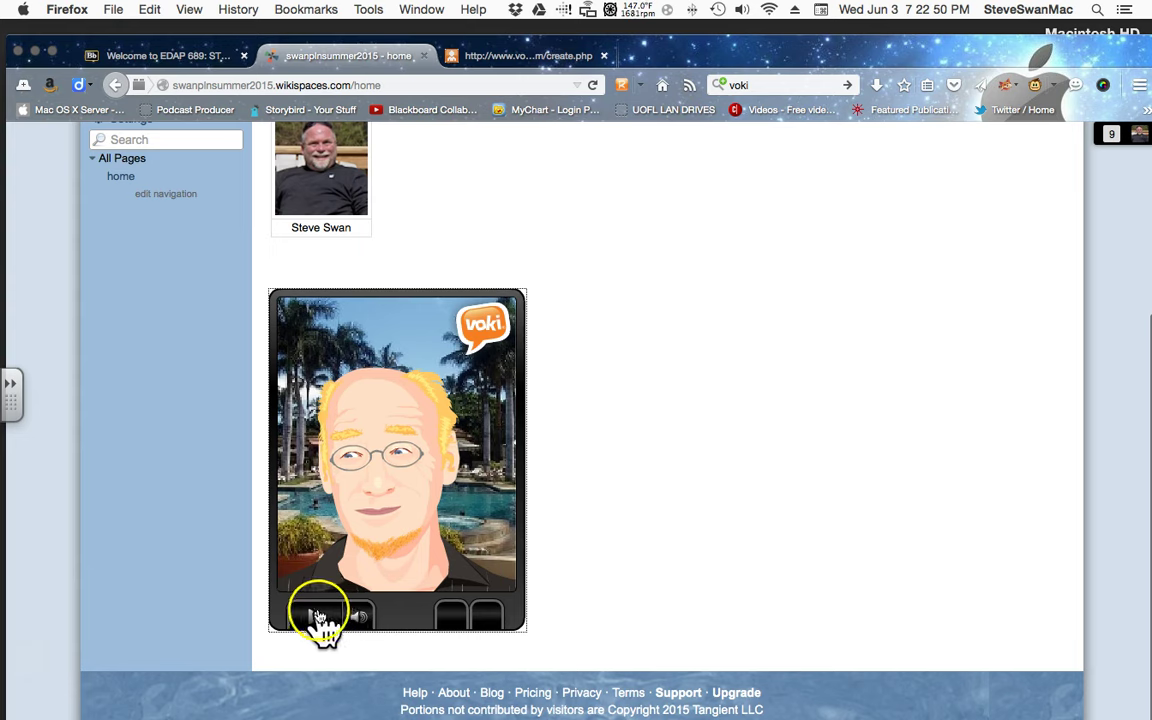
left_click(316, 616)
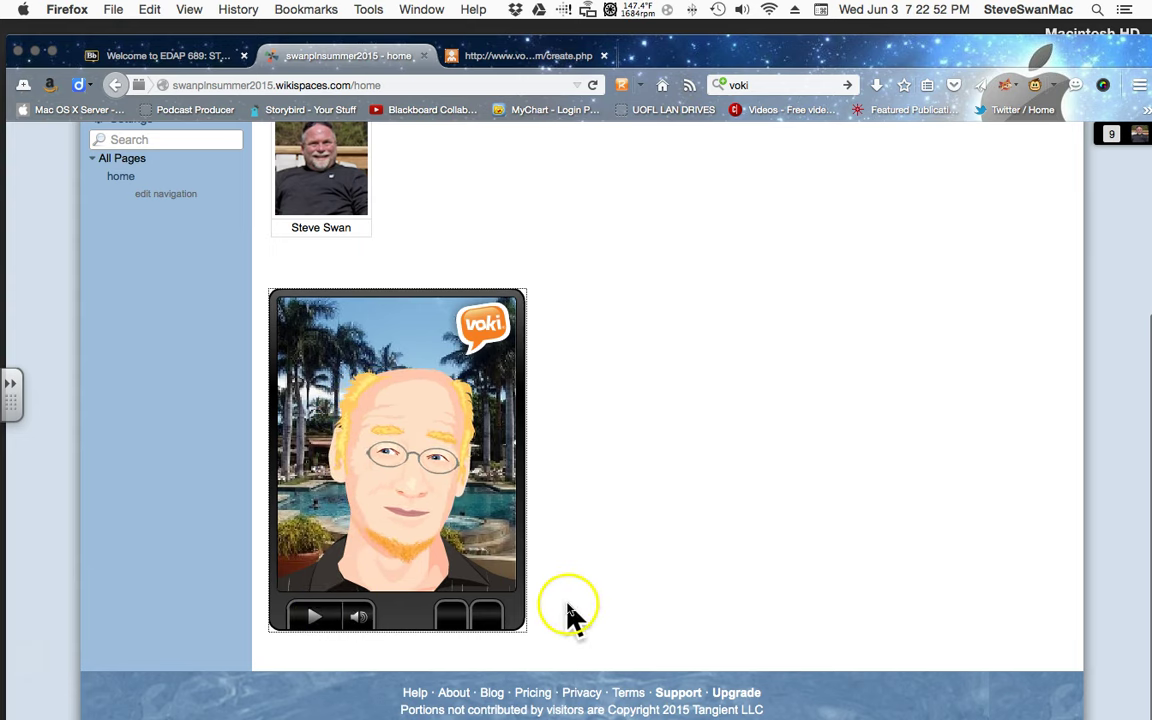
scroll(514, 545, "up", 5)
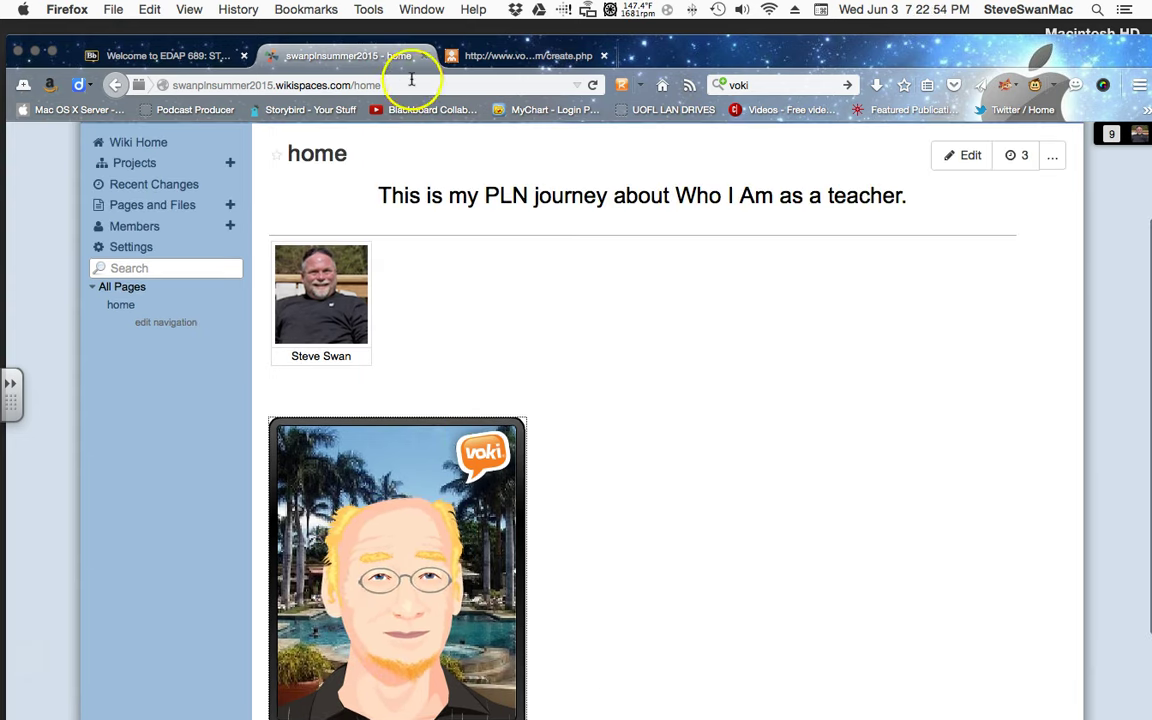
left_click(470, 57)
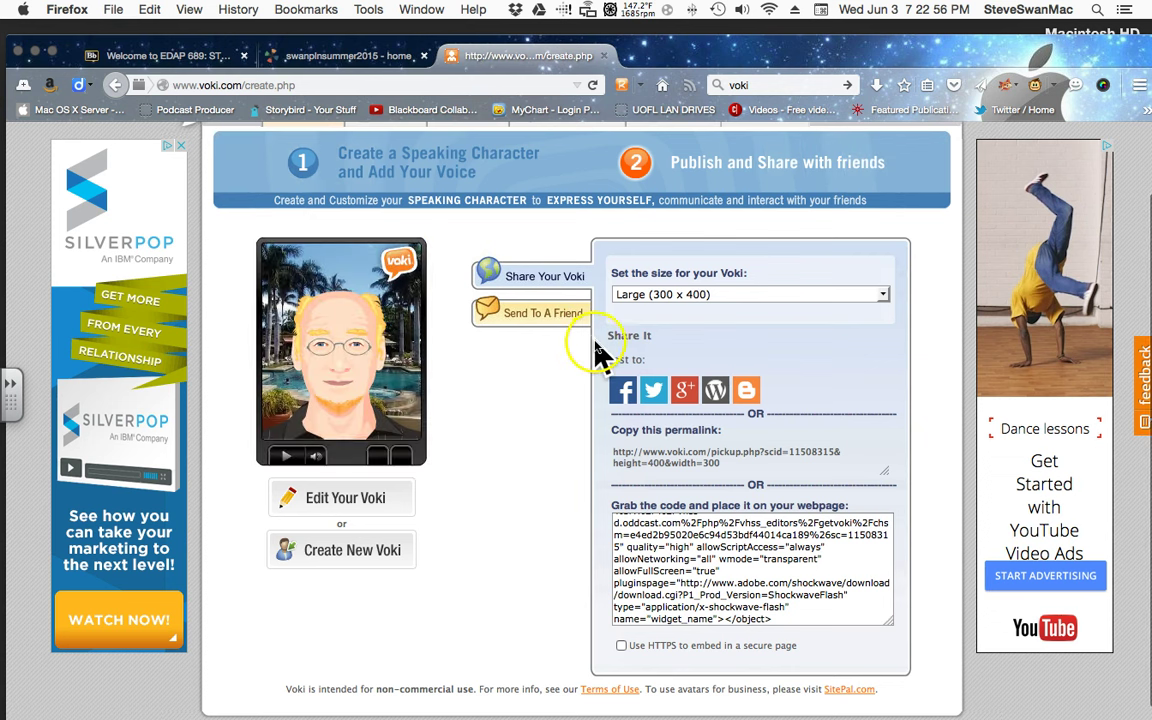
Set the share size to Small (100 x 133) and copy the entire embed code
scroll(579, 283, "down", 1)
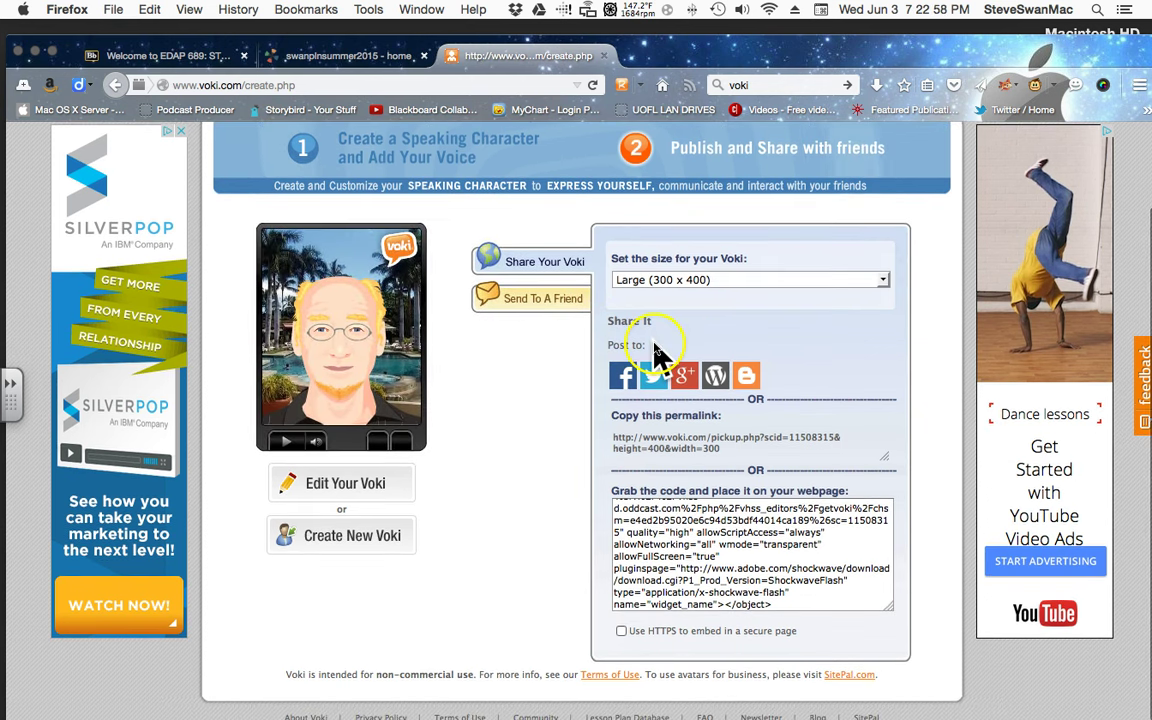
scroll(718, 288, "up", 1)
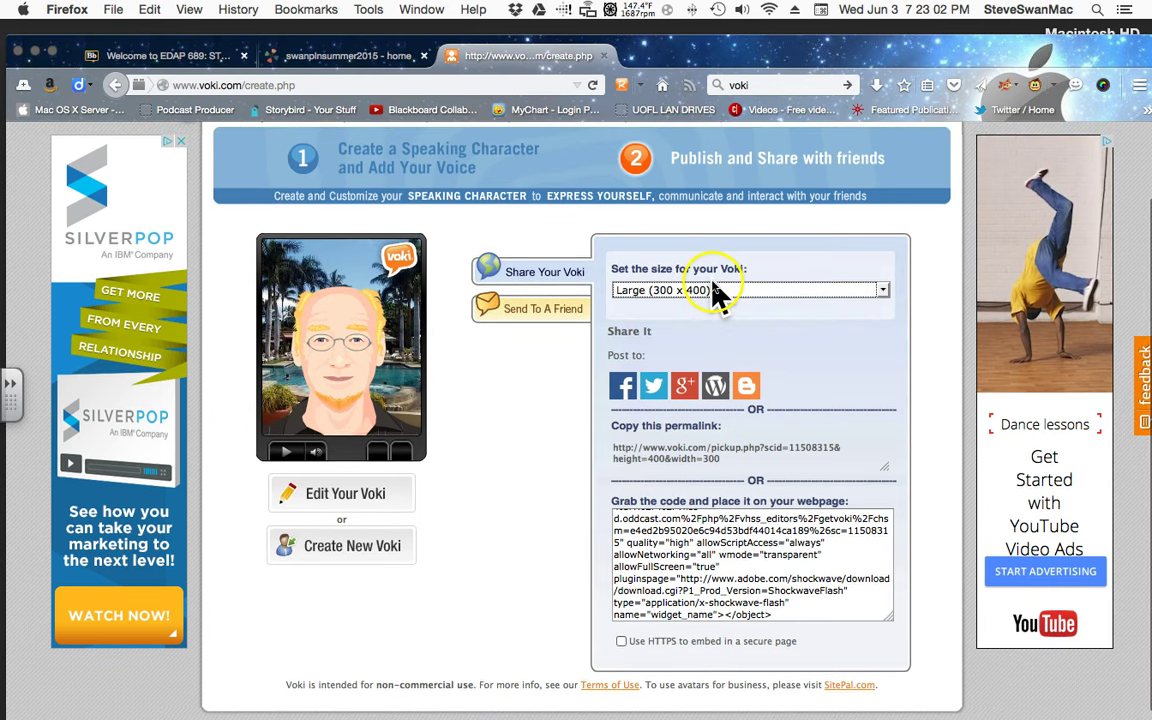
left_click(713, 288)
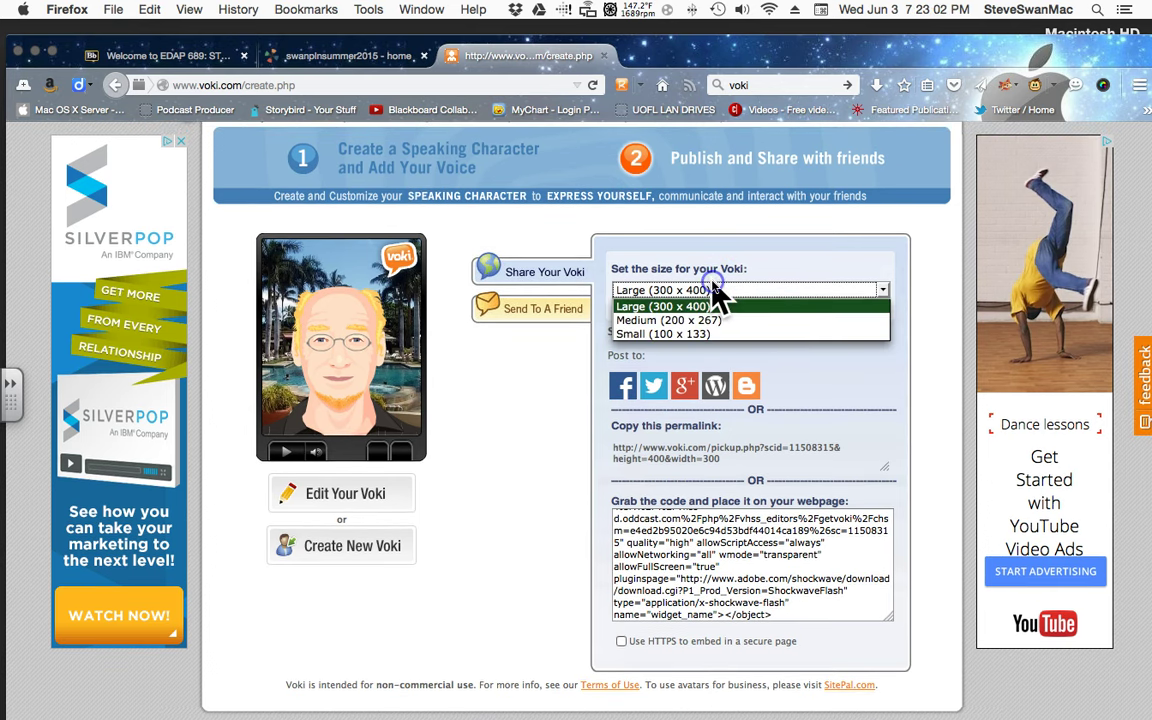
left_click(715, 336)
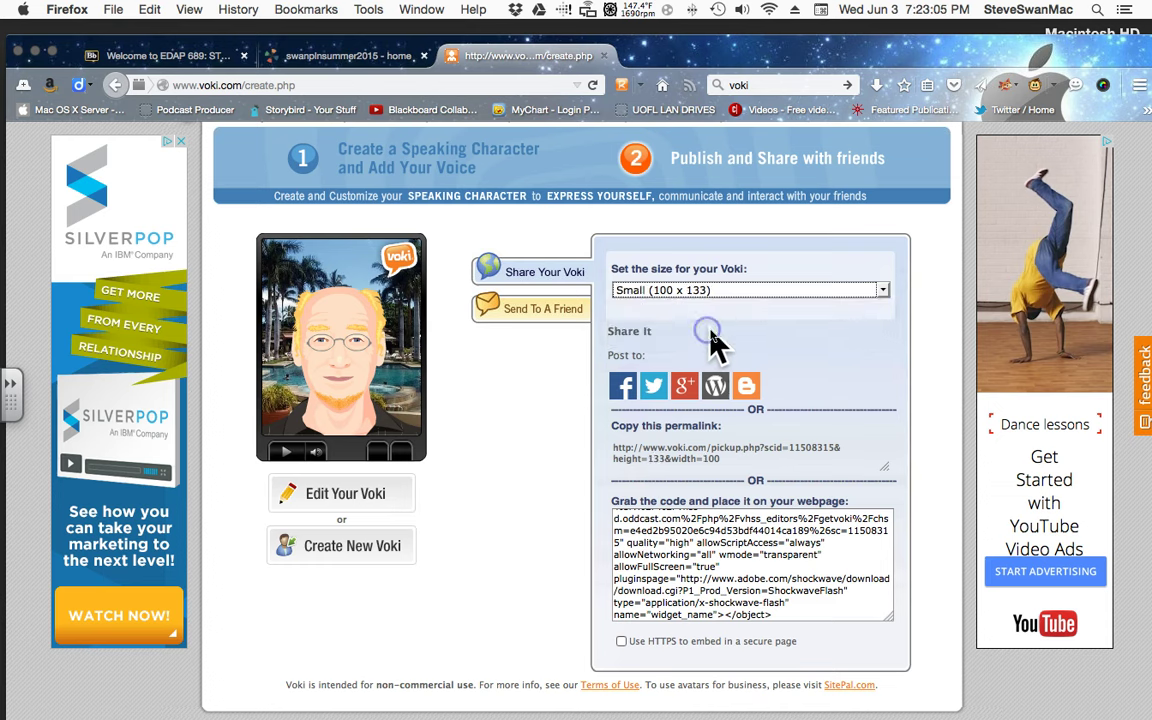
right_click(718, 553)
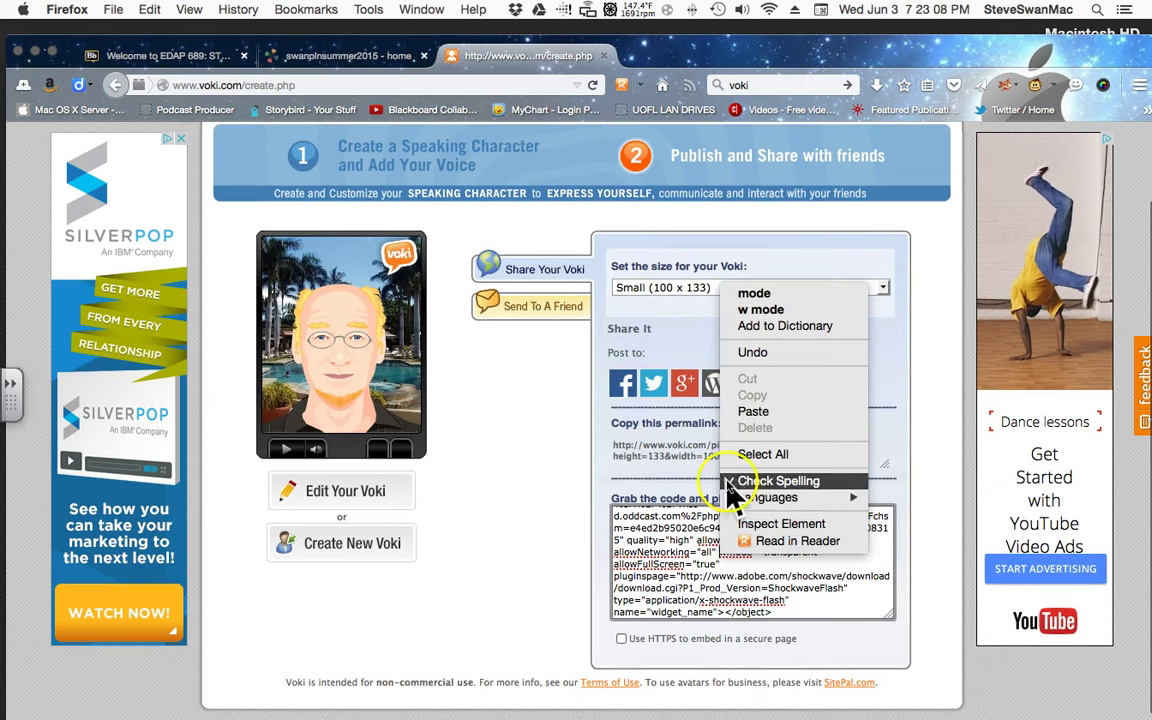
left_click(750, 454)
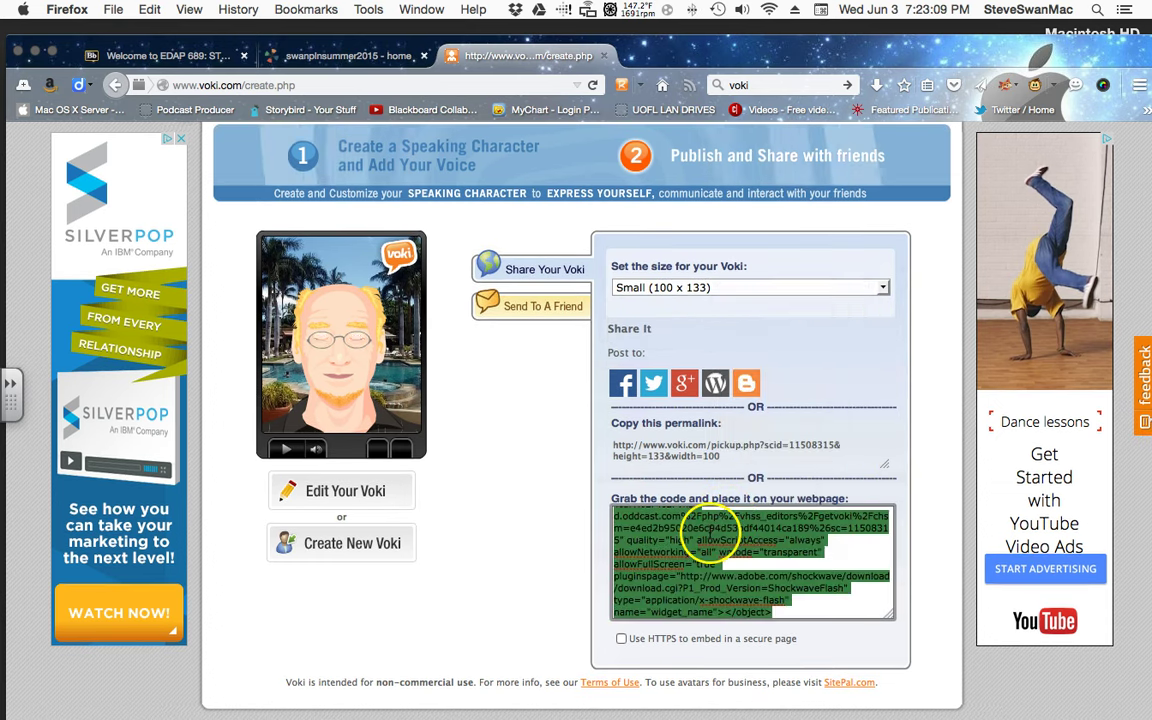
right_click(716, 537)
left_click(720, 375)
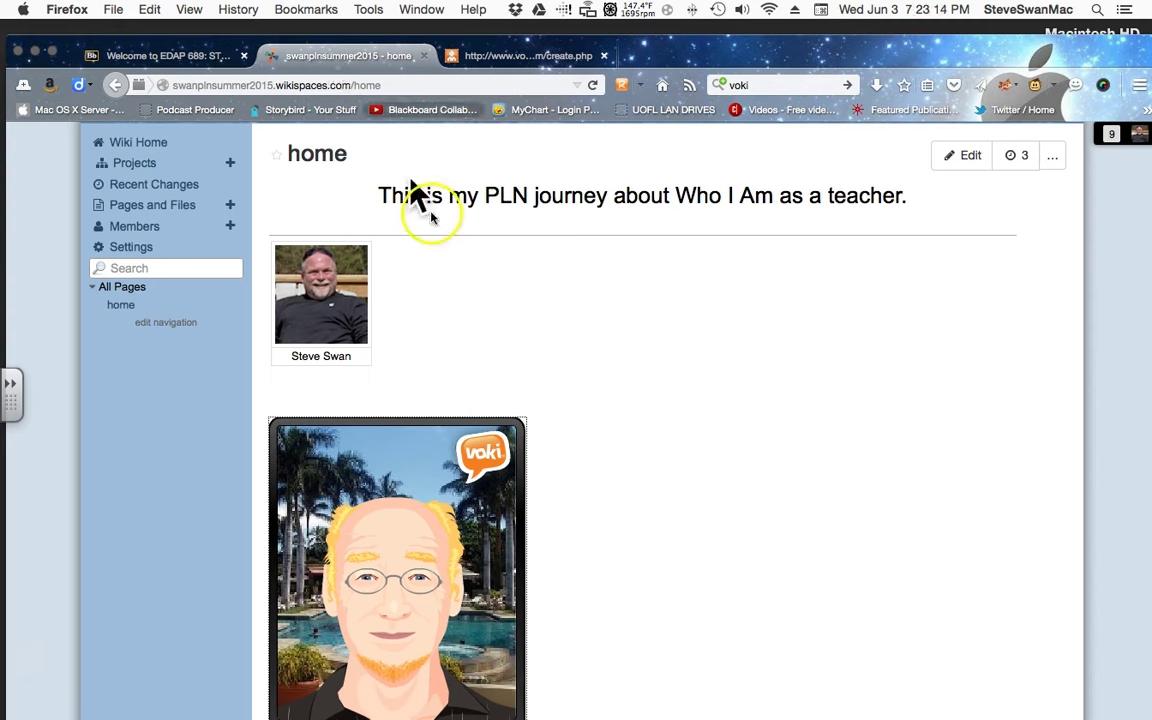
Edit the home page and delete the old Voki widget block
left_click(969, 158)
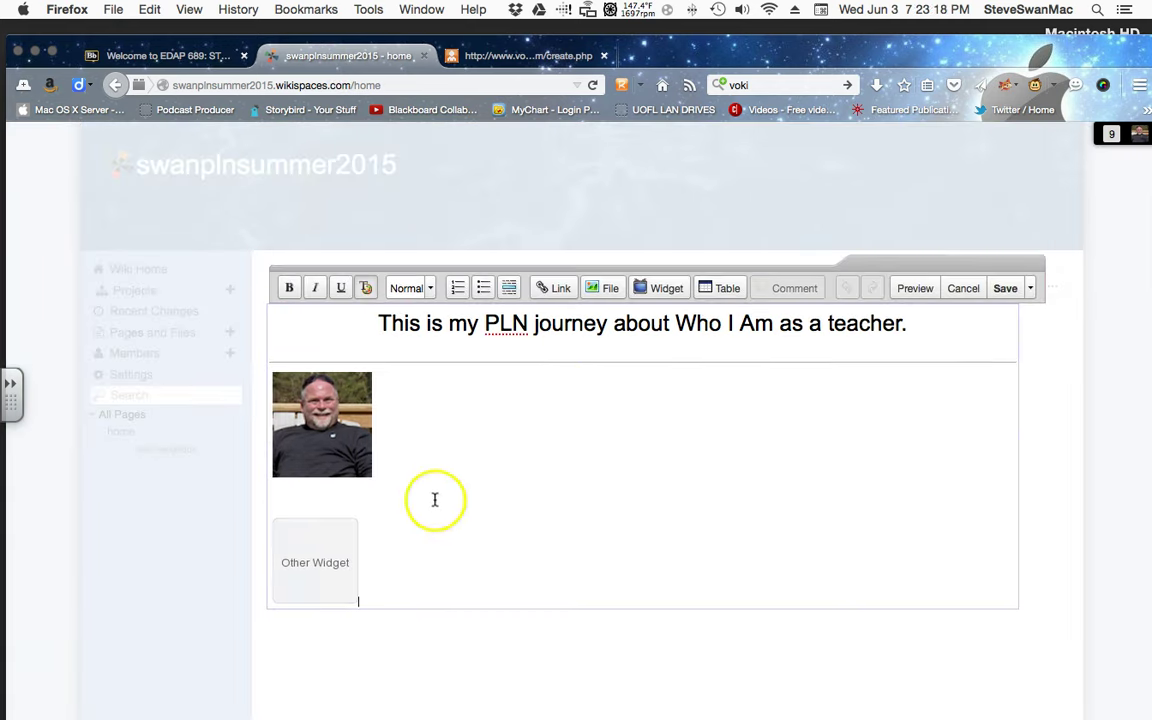
left_click(343, 563)
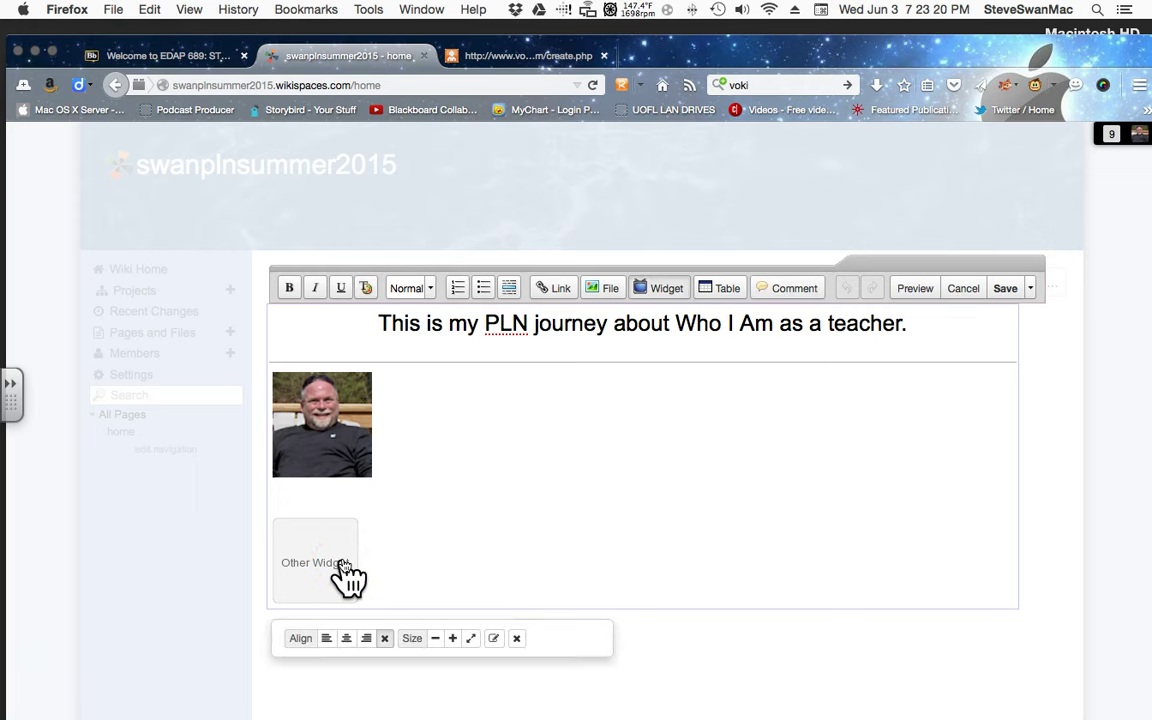
left_click(343, 560)
key("Delete")
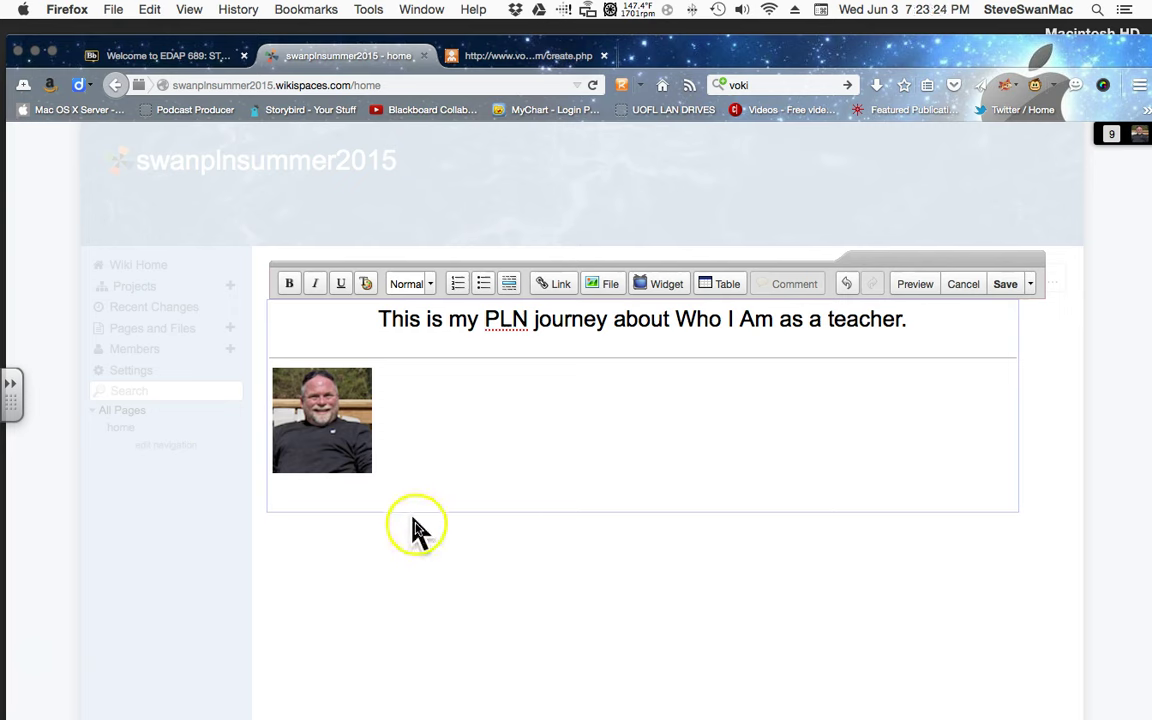
Insert the small Voki embed code as an Other HTML widget and save the page
left_click(660, 284)
scroll(410, 630, "down", 2)
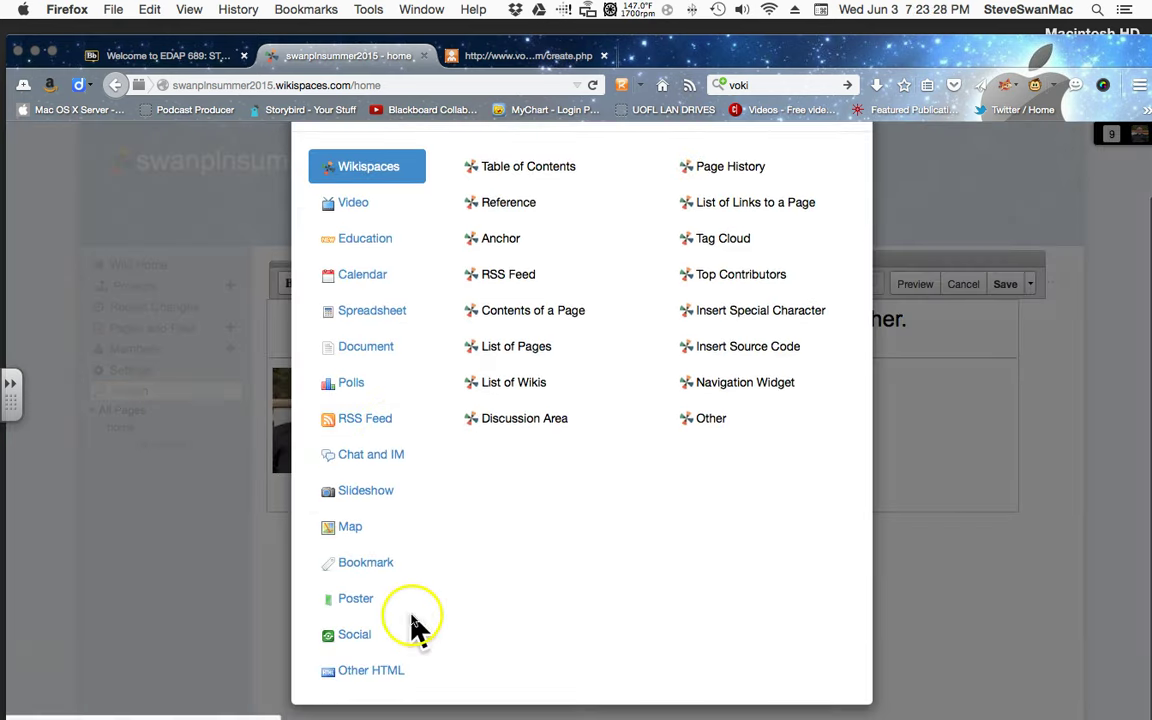
left_click(372, 672)
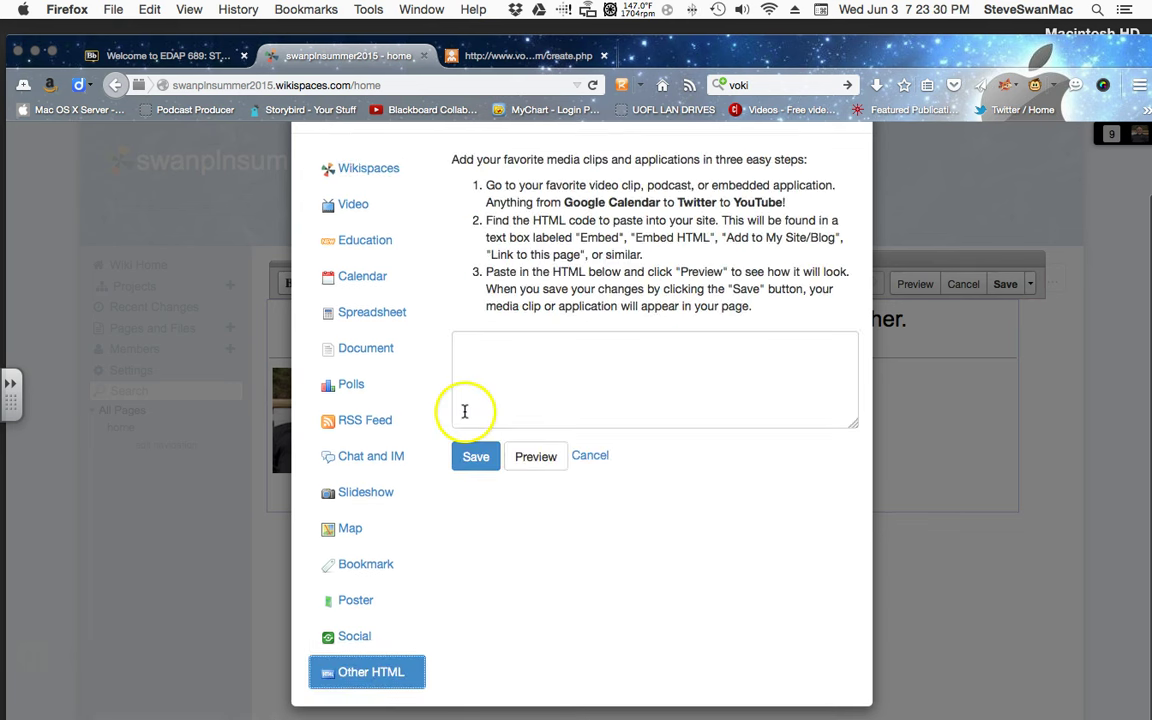
right_click(477, 362)
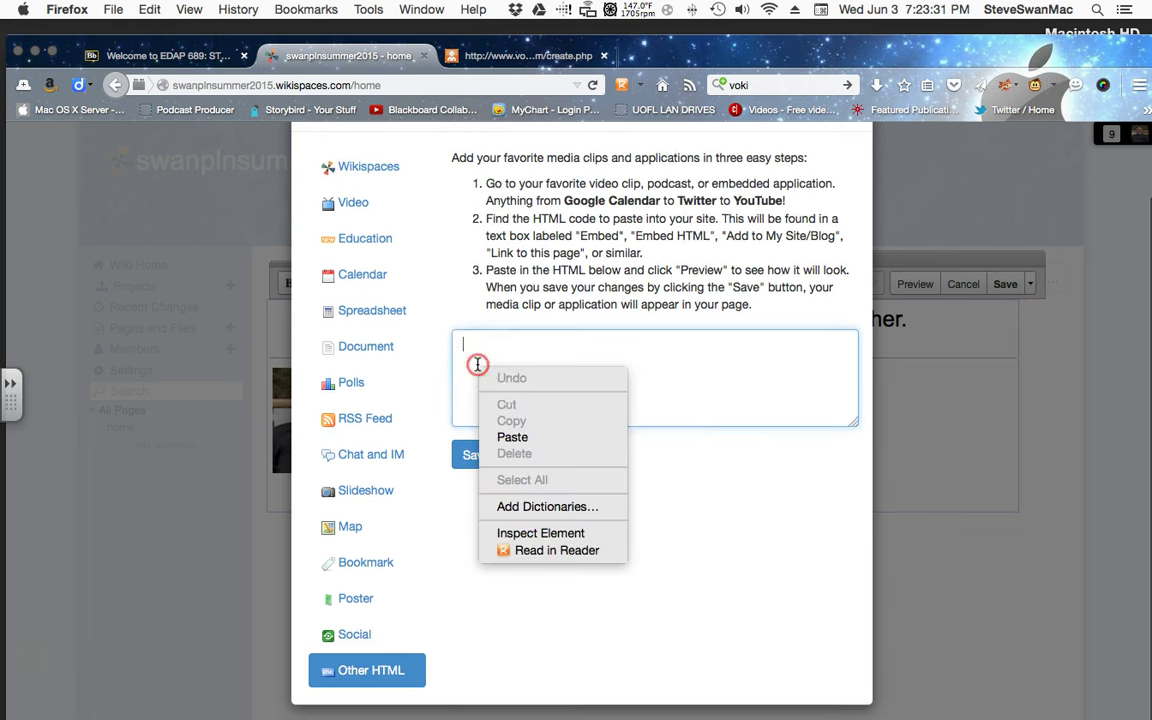
left_click(512, 438)
left_click(476, 456)
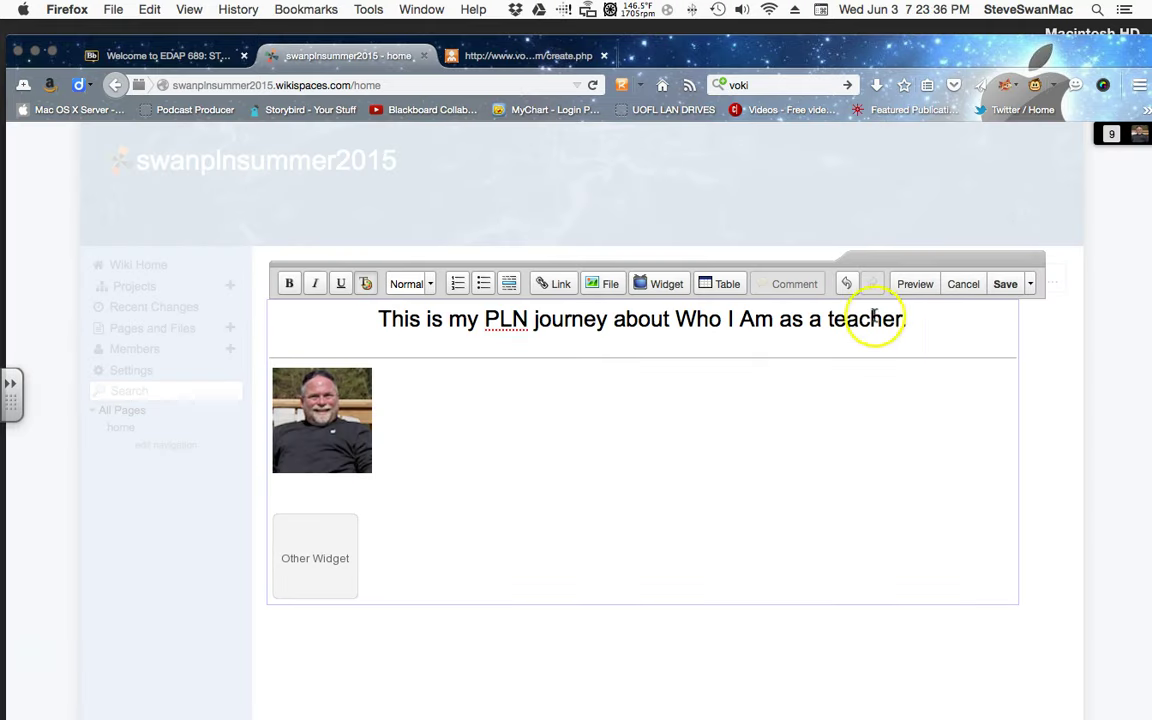
left_click(1004, 287)
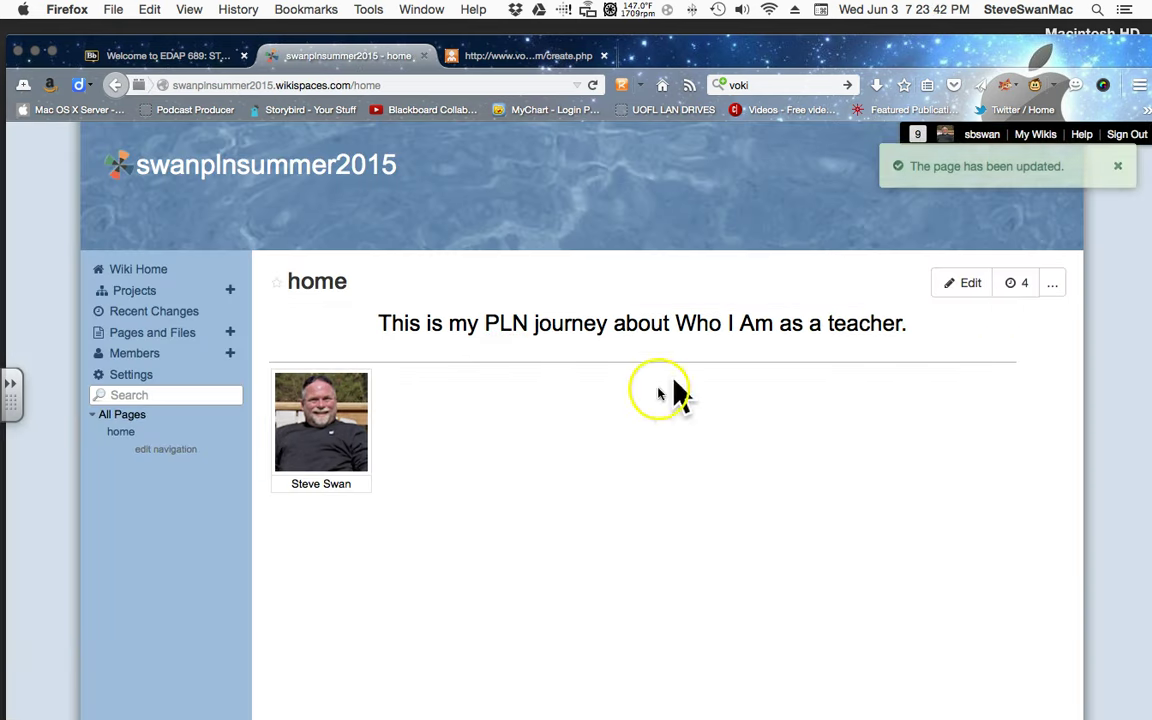
scroll(651, 425, "down", 3)
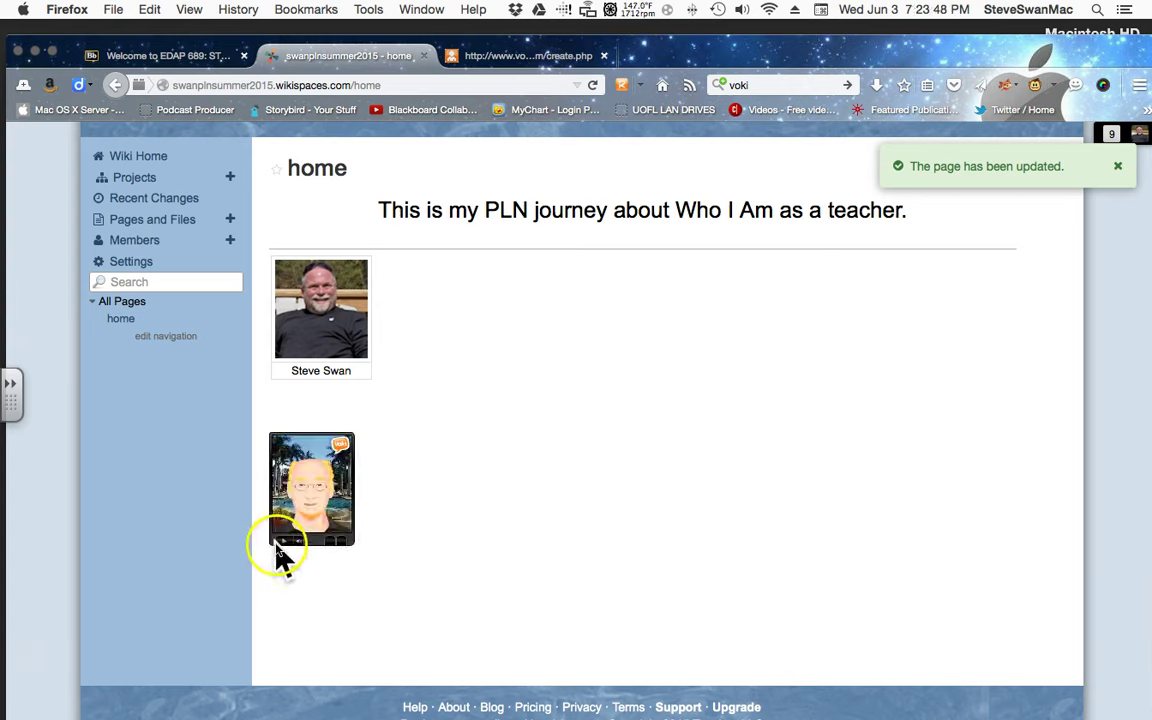
scroll(320, 632, "down", 1)
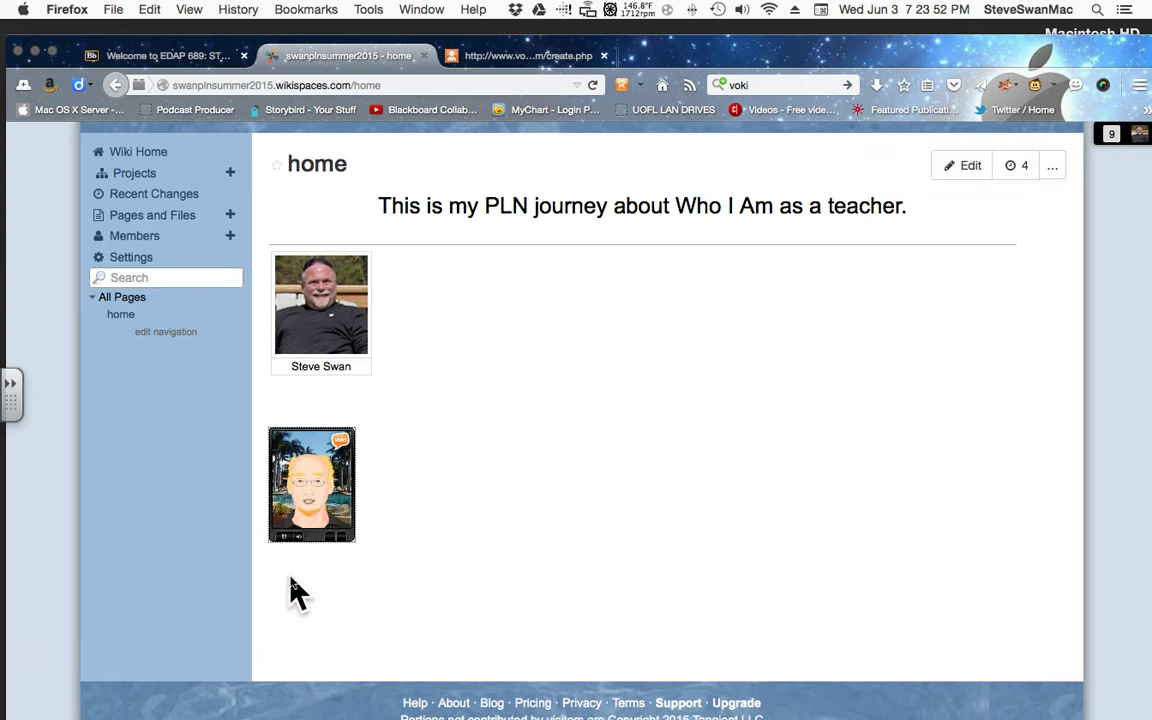
left_click(368, 527)
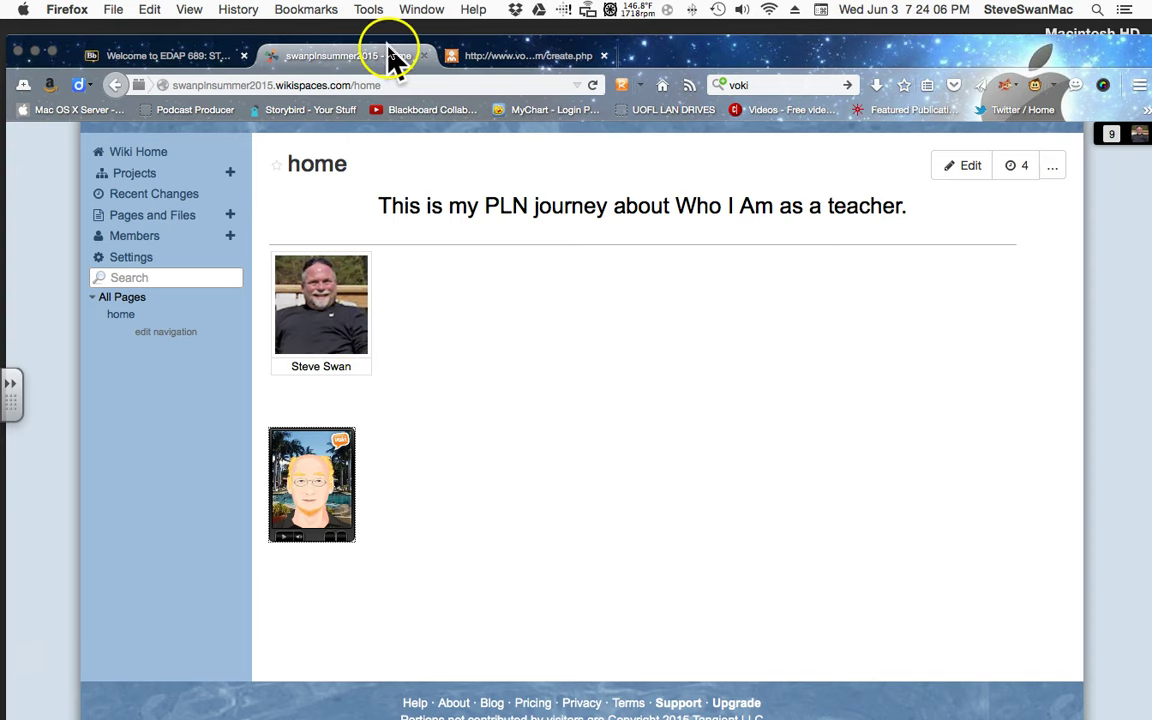
Reopen the bald avatar in the Voki character editor from the share page
left_click(480, 55)
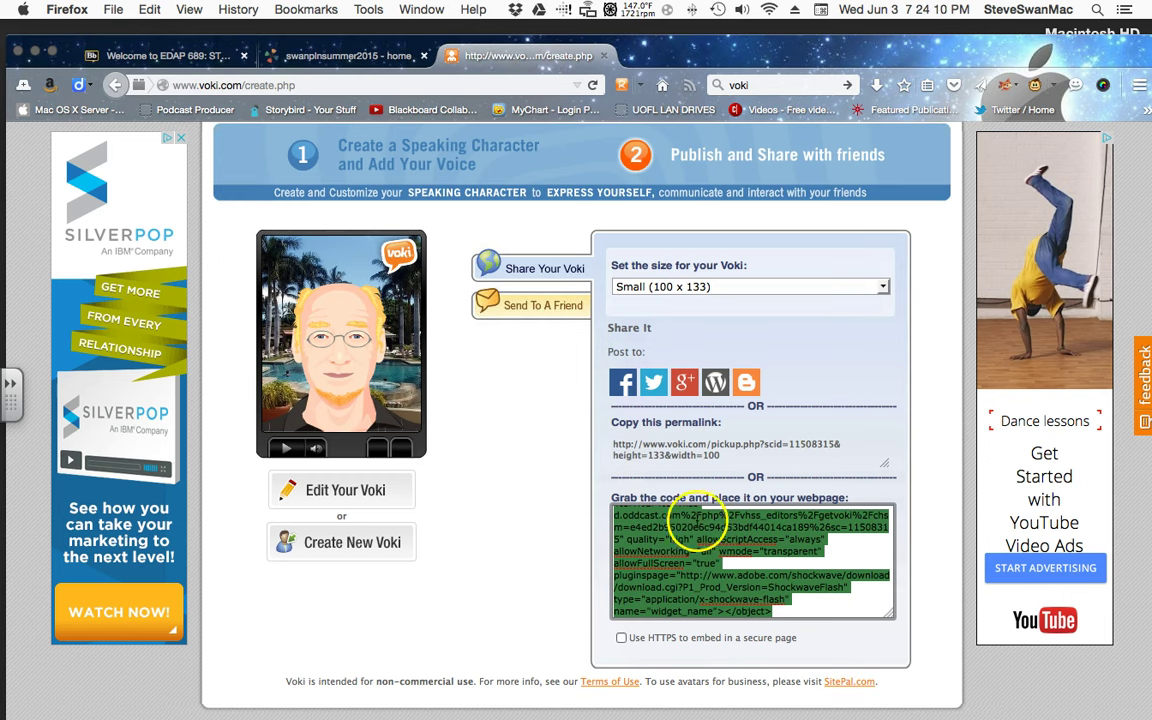
left_click(334, 489)
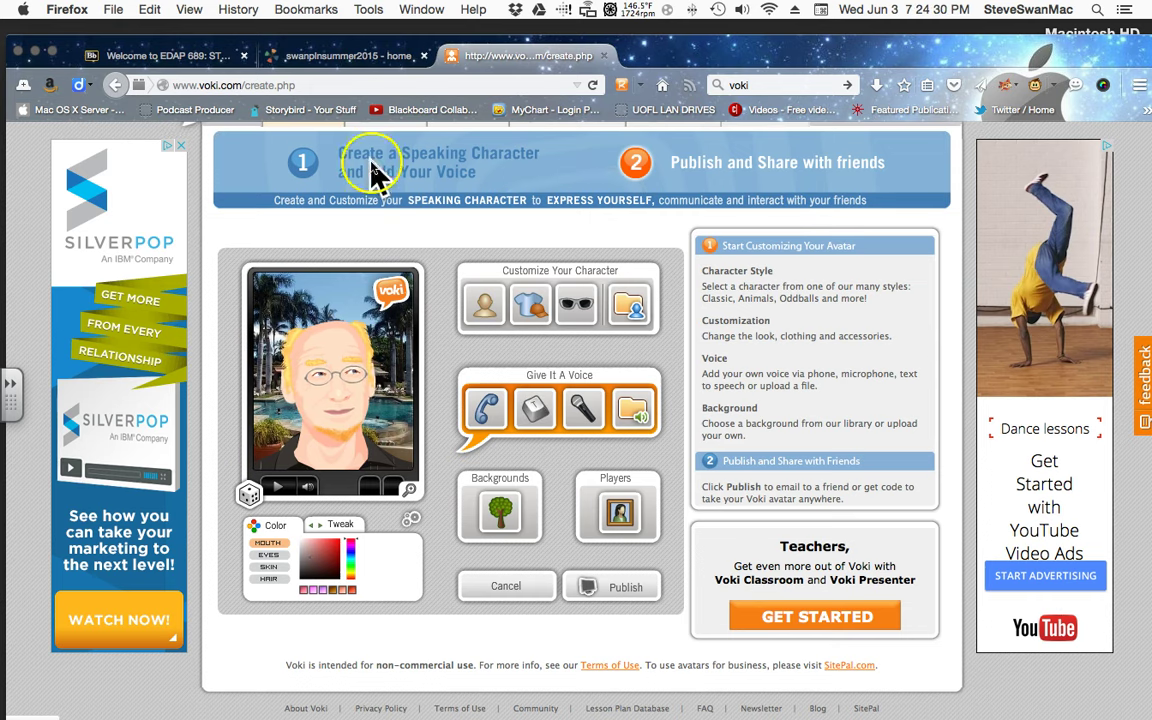
left_click(316, 56)
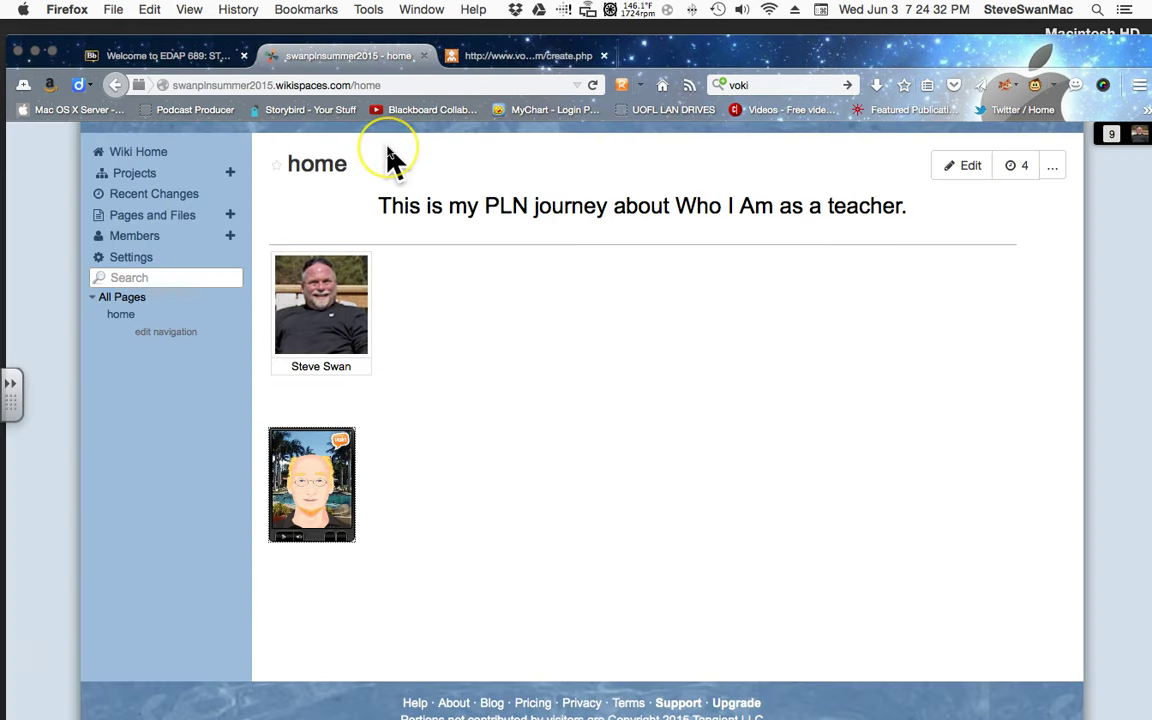